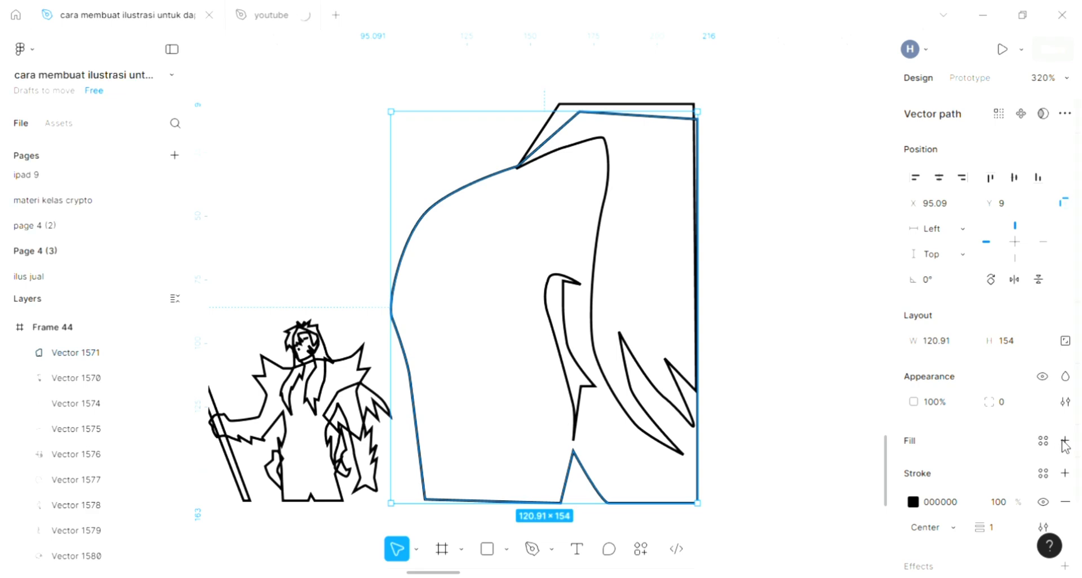
# Add a fill to the large rounded silhouette and sample the cream palette swatch, FFE2D3, as its colour
pyautogui.click(1065, 442)
pyautogui.click(913, 469)
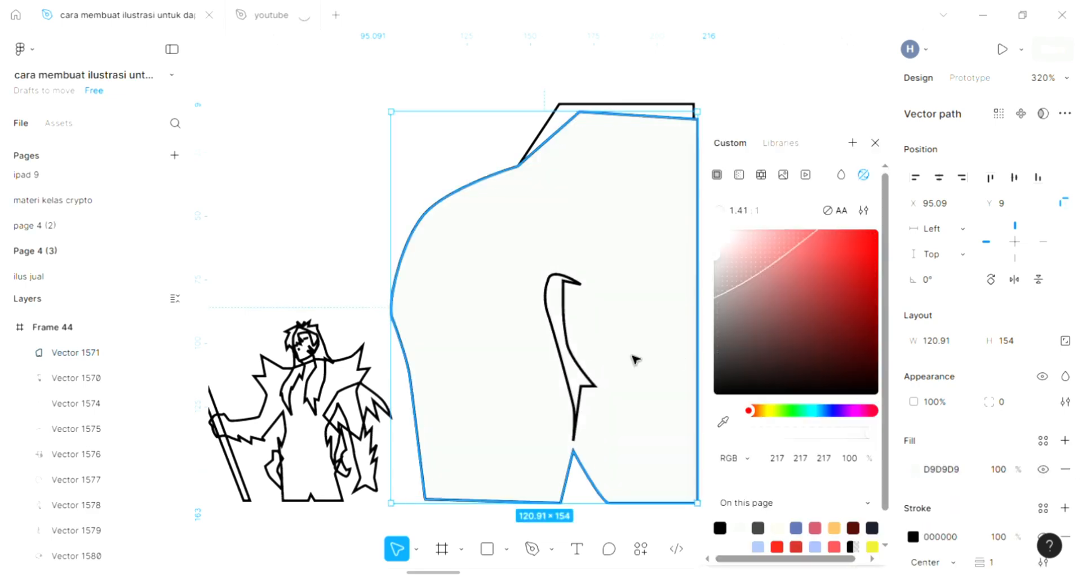
pyautogui.hscroll(-2, 635, 357)
pyautogui.scroll(-3, 635, 358)
pyautogui.press('i')
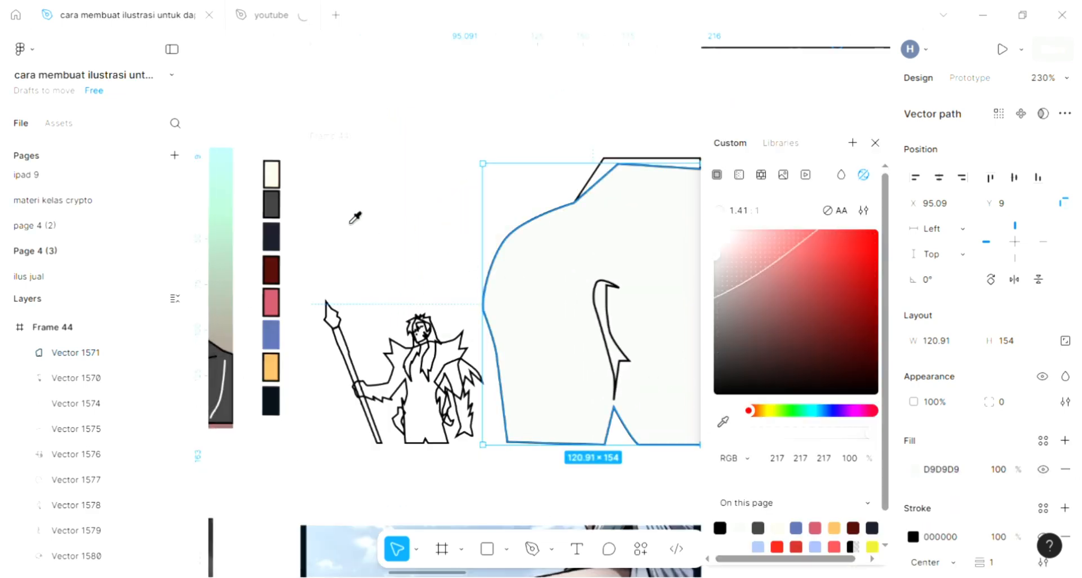
pyautogui.click(275, 167)
pyautogui.hscroll(3, 273, 174)
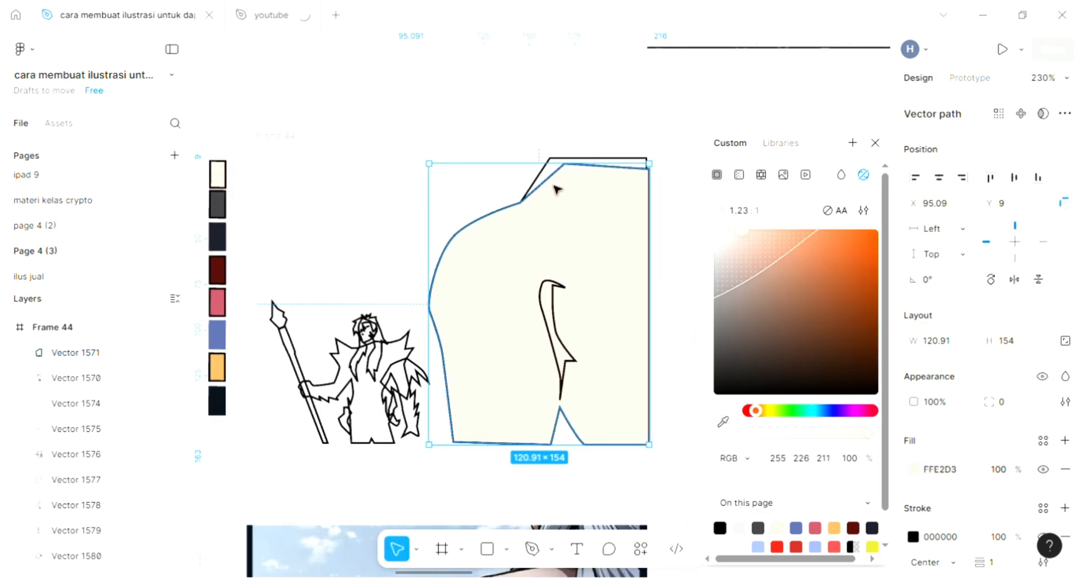
pyautogui.hscroll(2, 557, 189)
pyautogui.press('Escape')
# Send the large cream silhouette behind the other shapes in the frame
pyautogui.keyDown('ctrl'); pyautogui.scroll(4, 561, 203); pyautogui.keyUp('ctrl')
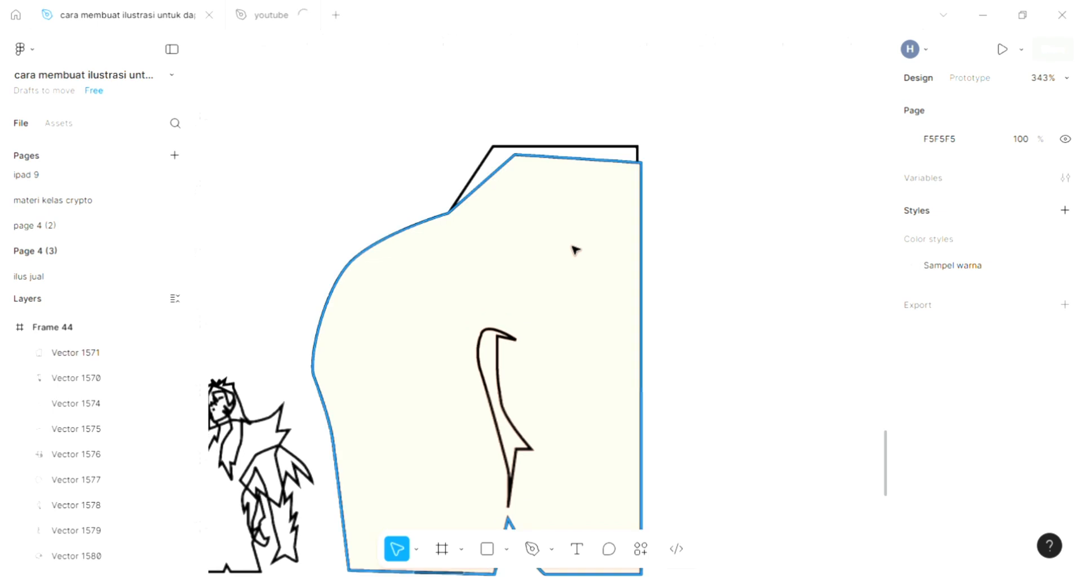
pyautogui.click(575, 250)
pyautogui.press('[')
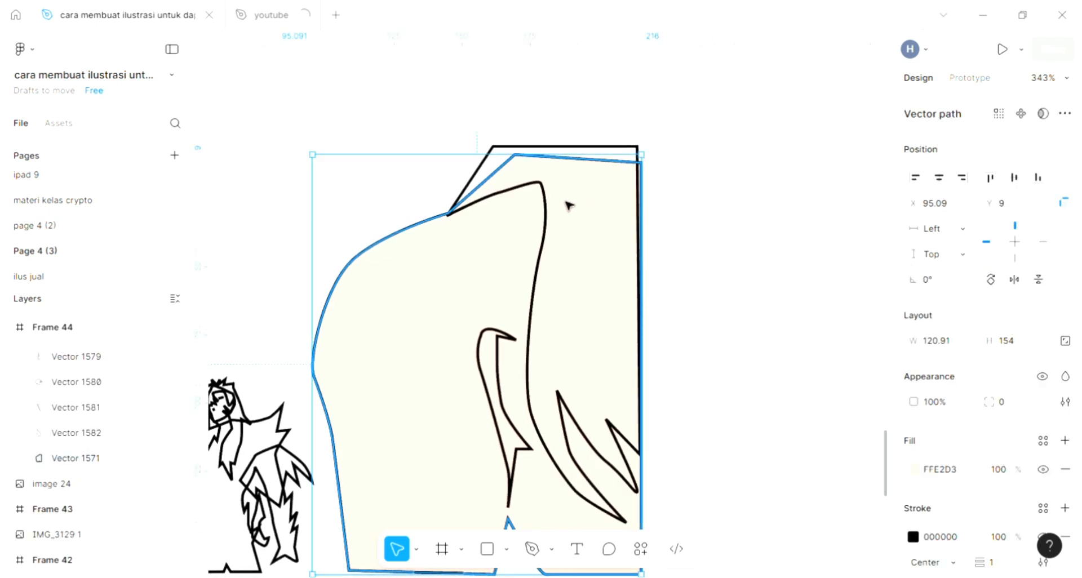
# Add a light grey D9D9D9 fill to the tall pointed shape overlapping the cream silhouette
pyautogui.click(472, 193)
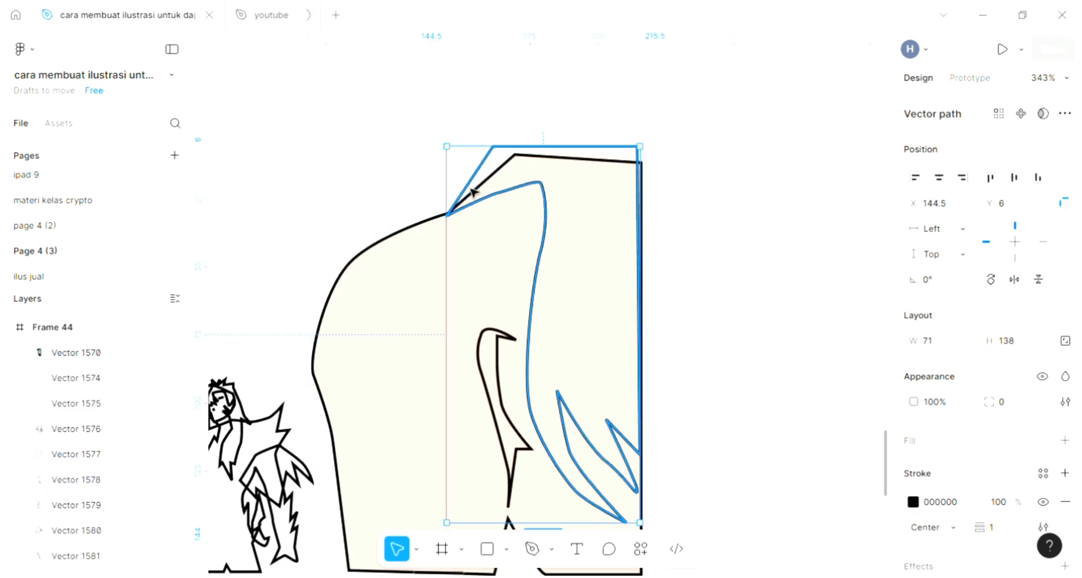
pyautogui.click(1065, 439)
pyautogui.keyDown('ctrl'); pyautogui.scroll(-4, 648, 374); pyautogui.keyUp('ctrl')
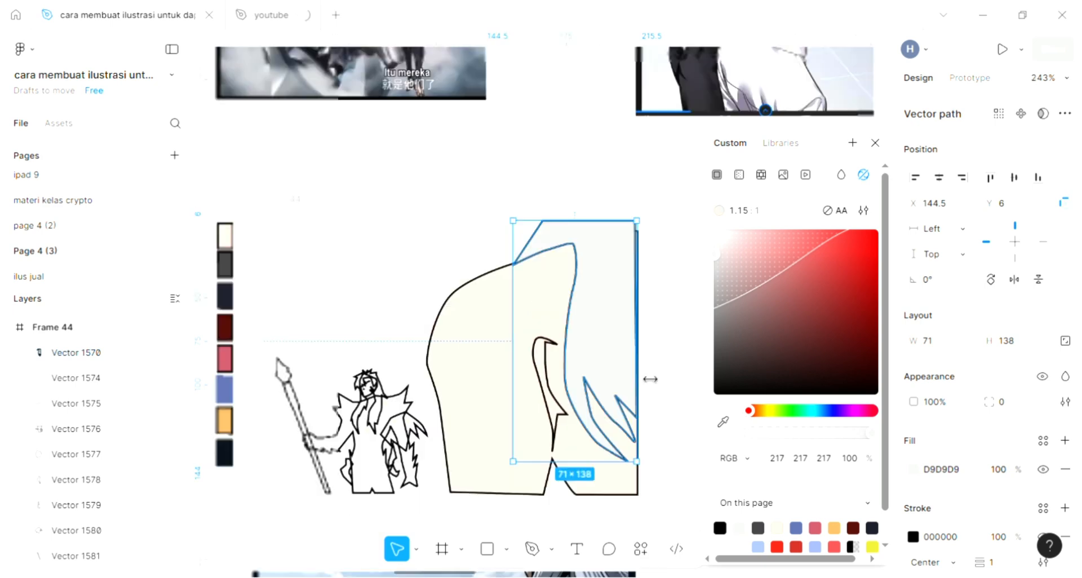
pyautogui.keyDown('ctrl'); pyautogui.scroll(2, 650, 379); pyautogui.keyUp('ctrl')
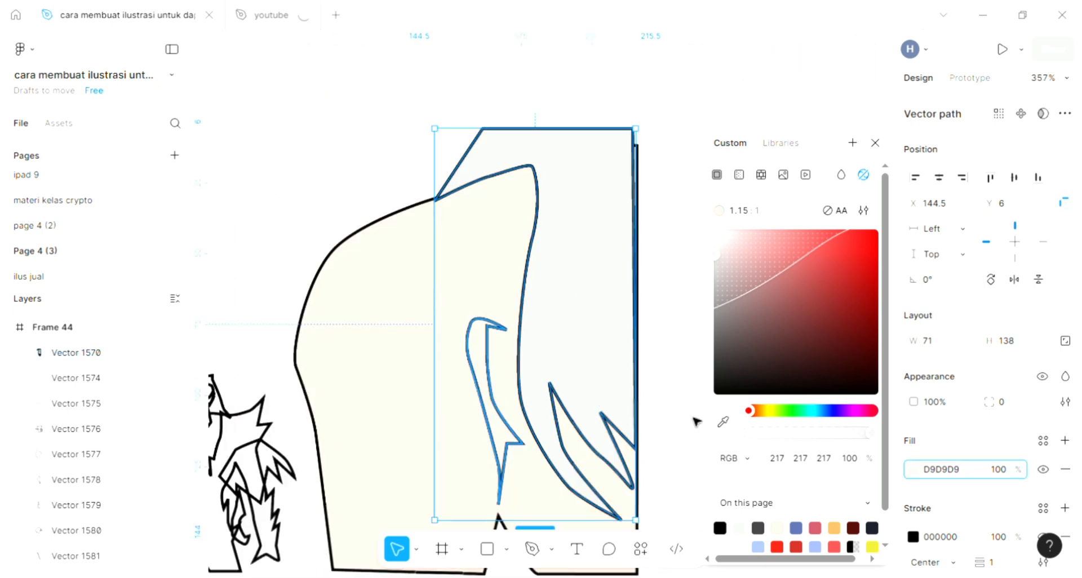
# Bring the narrow hooked shape to the front and fill it with the dark grey palette swatch, RGB 62 61 65
pyautogui.hotkey('ctrl', 'z')
pyautogui.hotkey('ctrl', 'z')
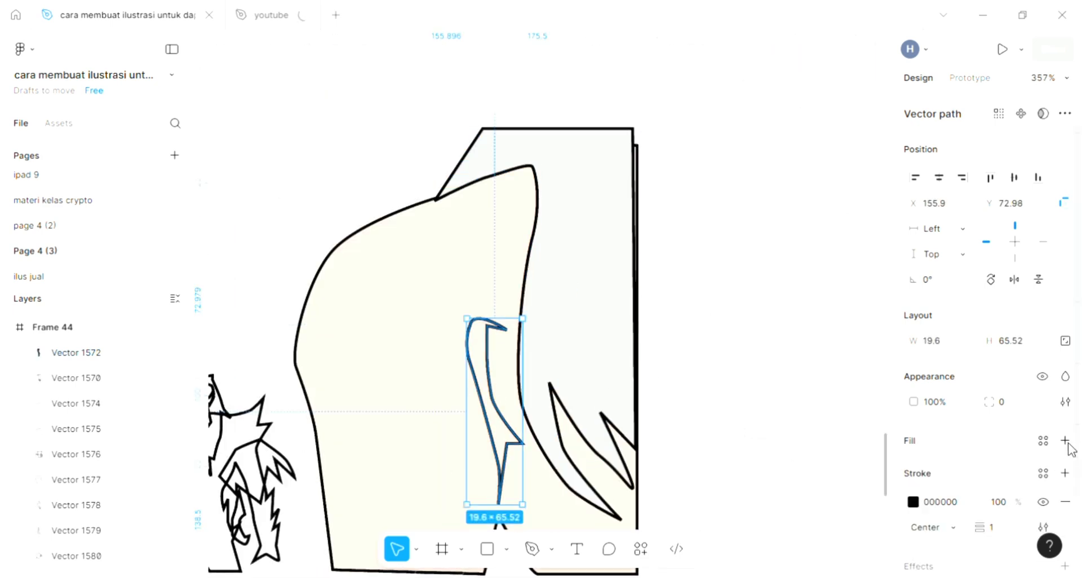
pyautogui.hotkey('ctrl', 'shift', 'z')
pyautogui.keyDown('ctrl'); pyautogui.scroll(-5, 575, 367); pyautogui.keyUp('ctrl')
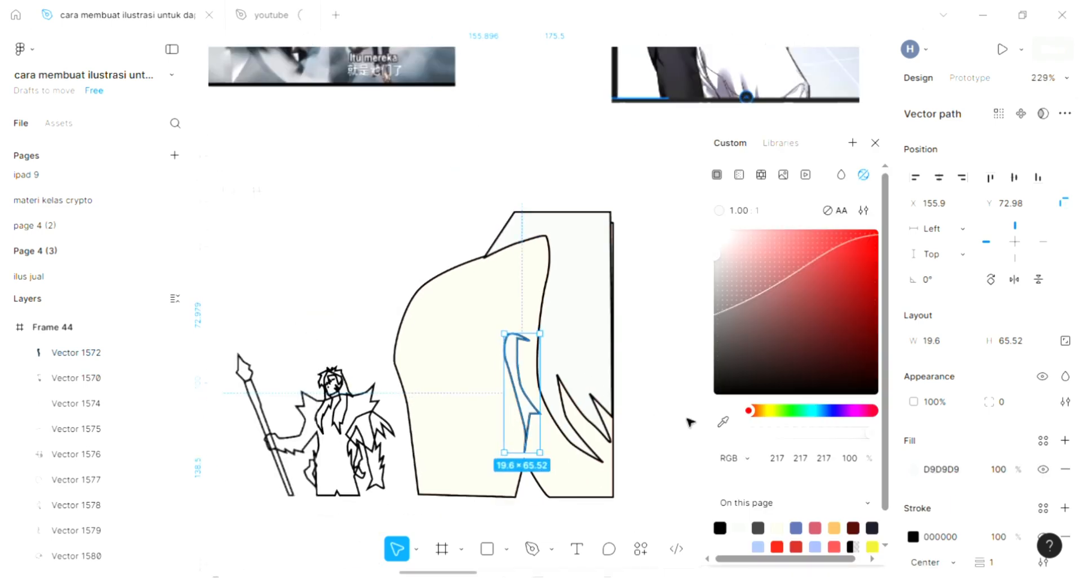
pyautogui.click(721, 422)
pyautogui.hscroll(-3, 590, 396)
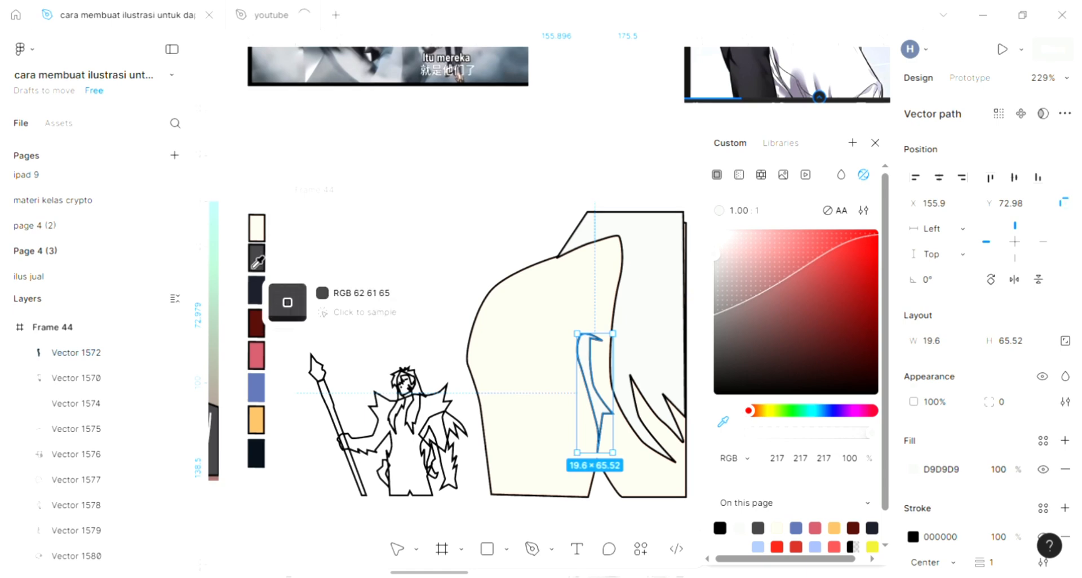
pyautogui.click(253, 262)
pyautogui.click(343, 259)
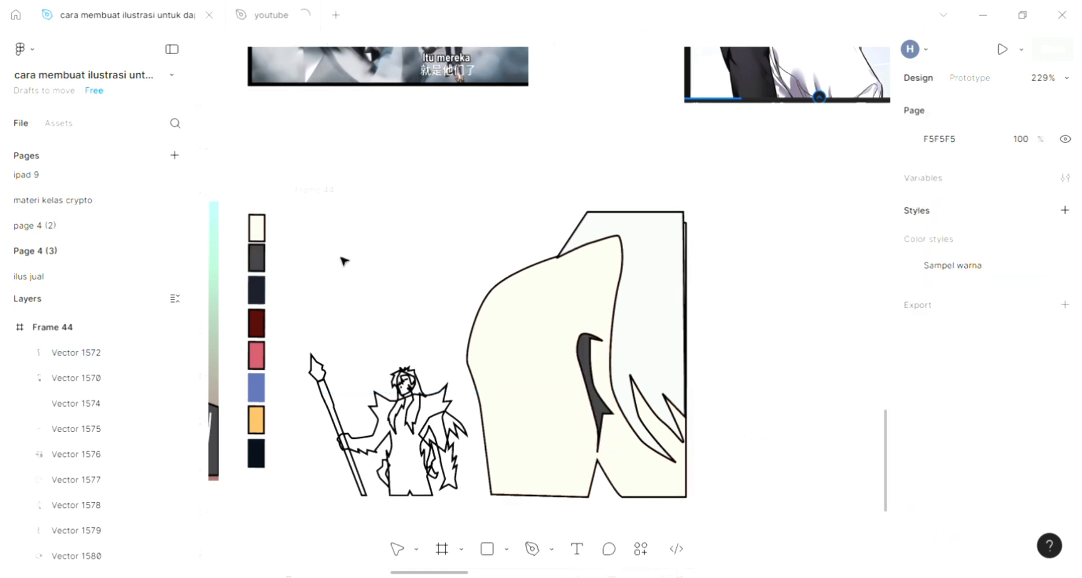
# Change Frame 44's background to a vertical linear gradient from pink F2A6A6 to 8C6060
pyautogui.scroll(3, 352, 278)
pyautogui.scroll(-3, 353, 278)
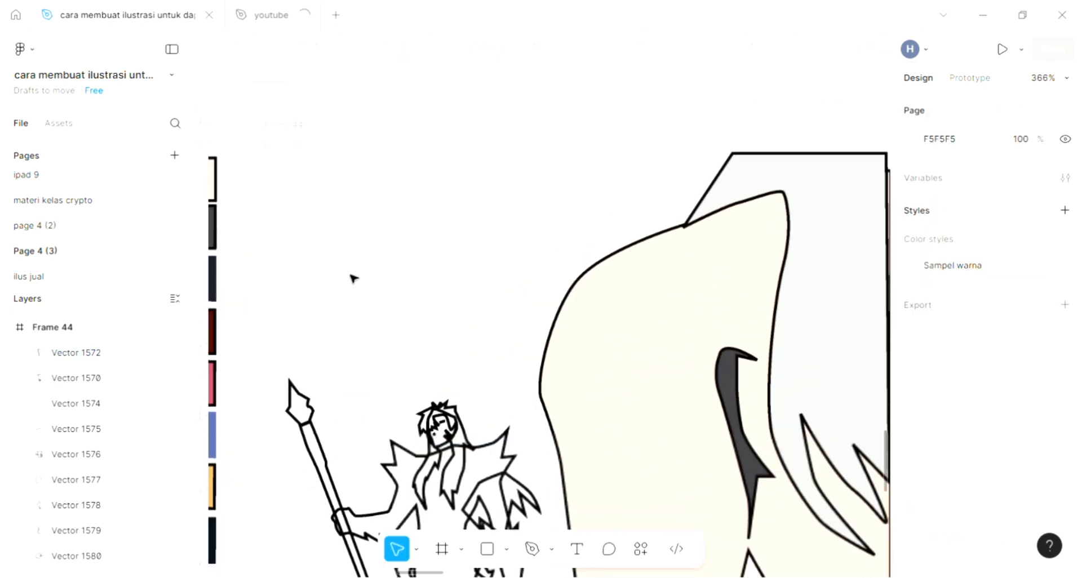
pyautogui.scroll(-1, 352, 278)
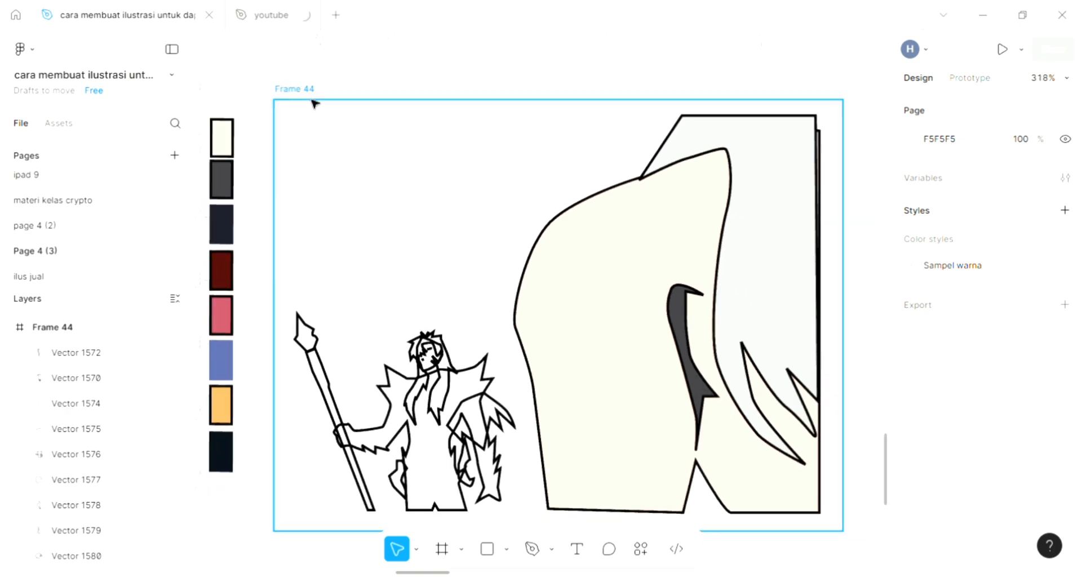
pyautogui.click(439, 257)
pyautogui.hscroll(3, 439, 257)
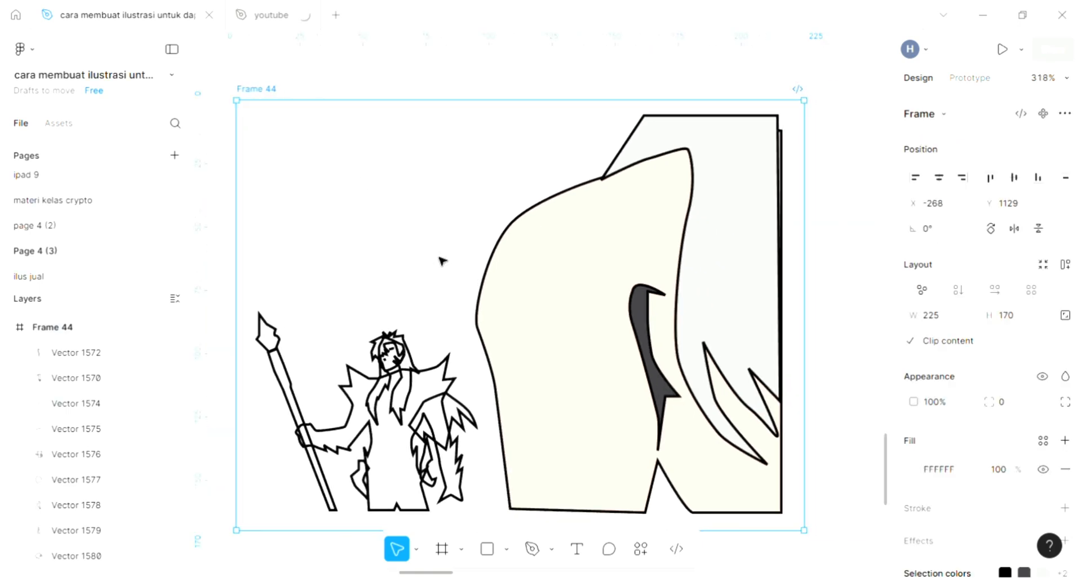
pyautogui.click(917, 469)
pyautogui.click(765, 239)
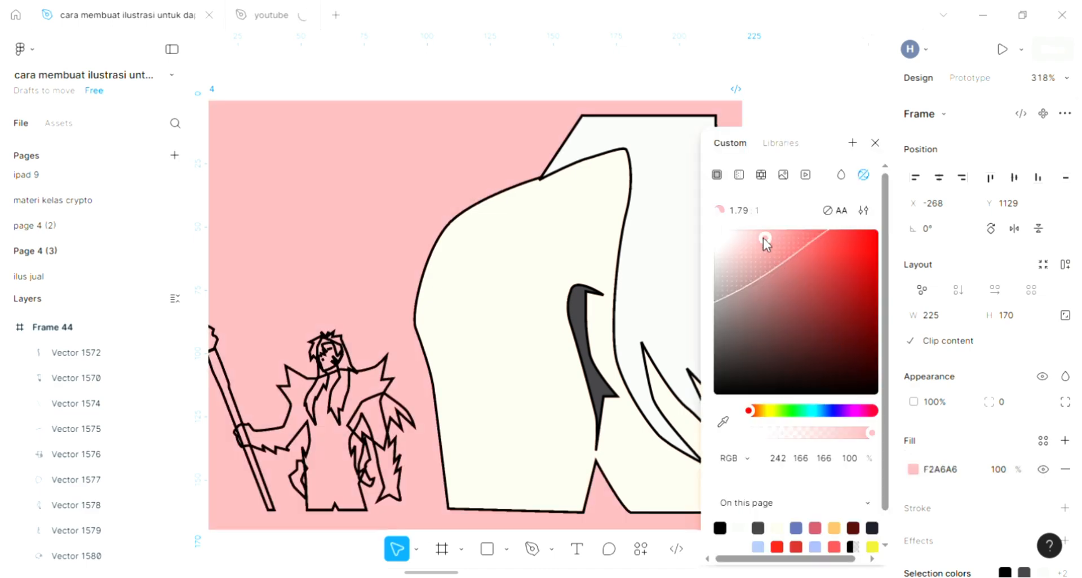
pyautogui.click(739, 175)
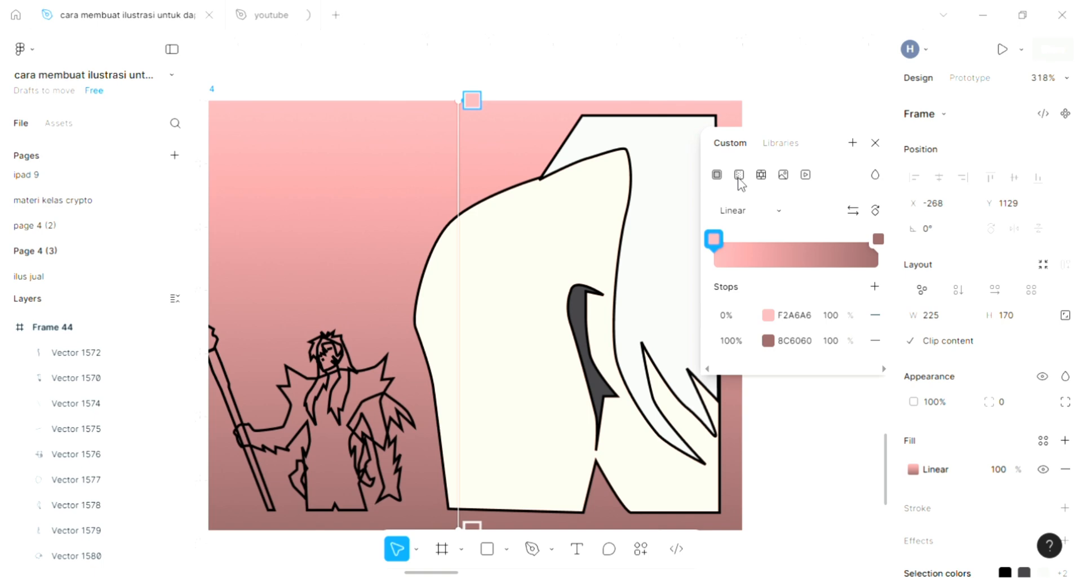
# Recolour the 0% stop of the frame's background gradient to light cyan
pyautogui.click(765, 319)
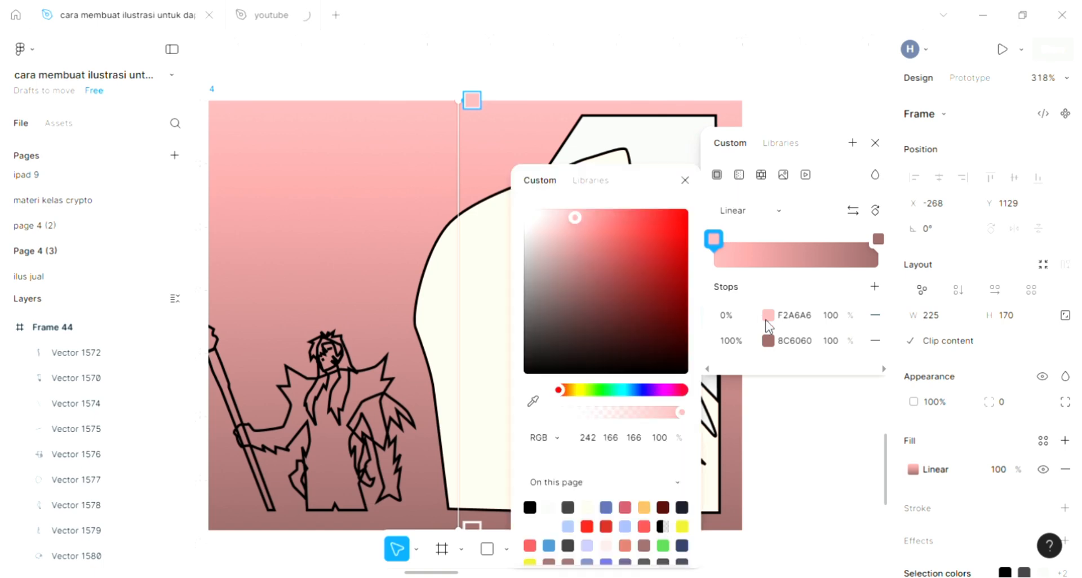
pyautogui.click(575, 391)
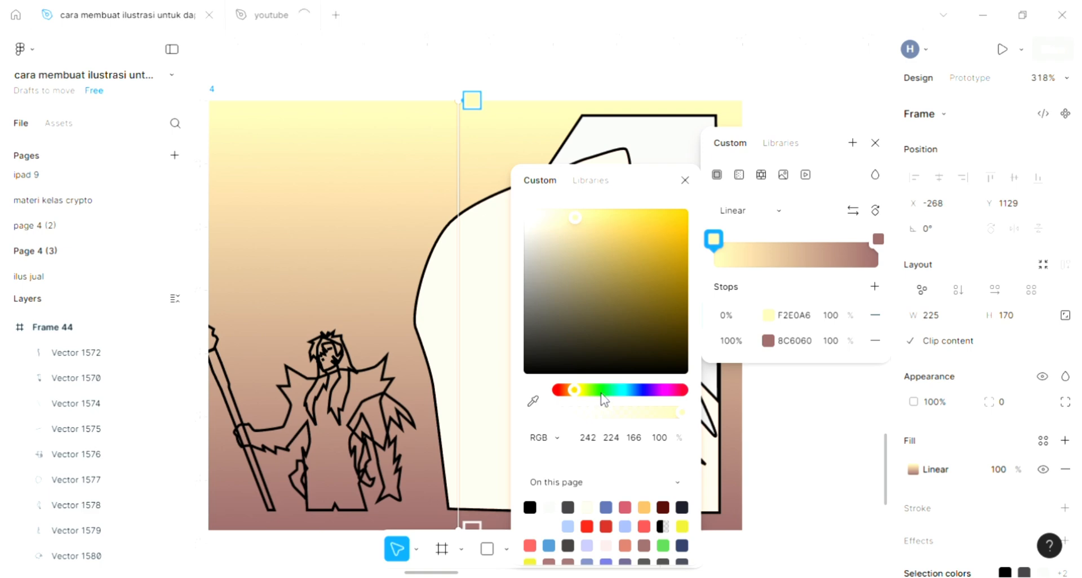
pyautogui.click(601, 393)
pyautogui.click(601, 391)
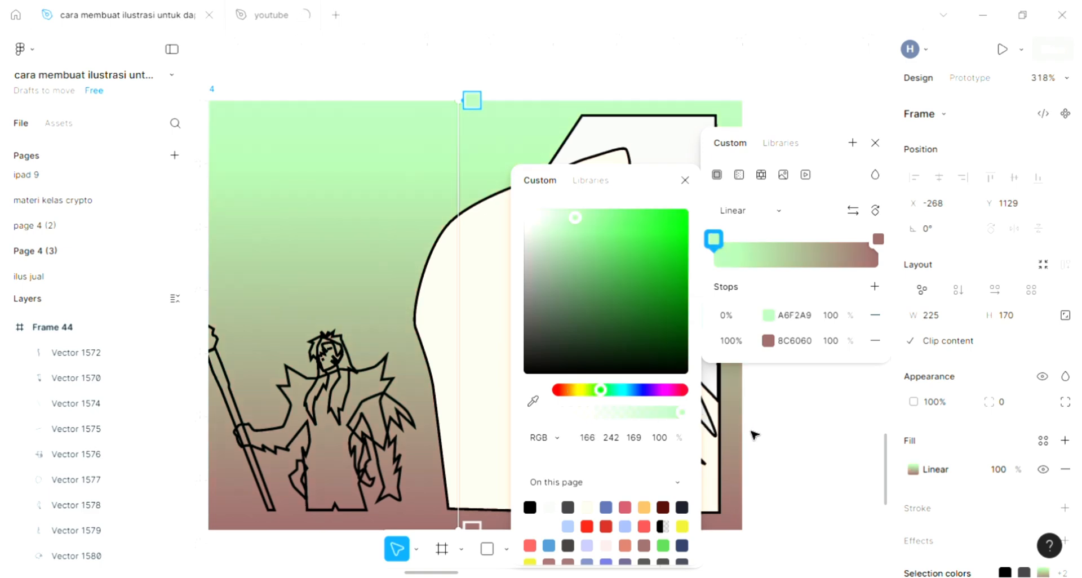
pyautogui.click(617, 390)
pyautogui.press('Escape')
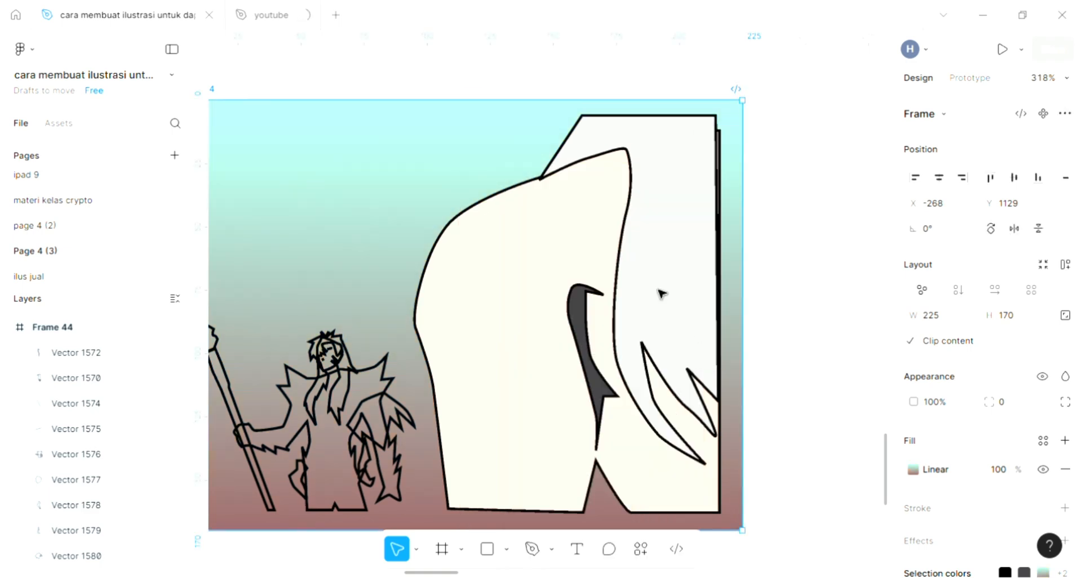
pyautogui.press('Escape')
# Fill the small character's long hair with the muted blue-purple 7780AC
pyautogui.hscroll(-5, 574, 307)
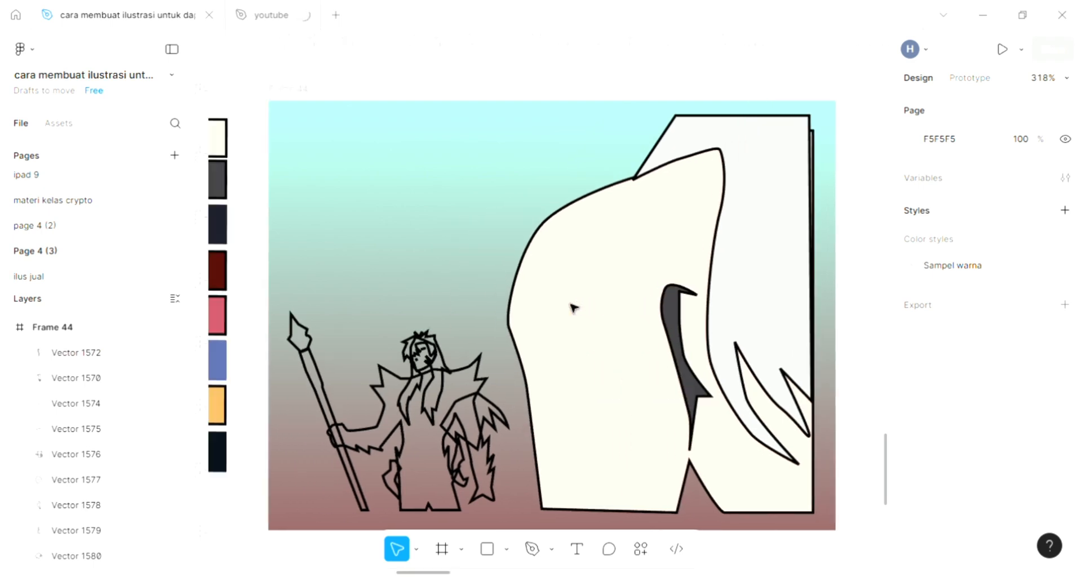
pyautogui.scroll(-3, 574, 307)
pyautogui.keyDown('ctrl'); pyautogui.scroll(5, 458, 307); pyautogui.keyUp('ctrl')
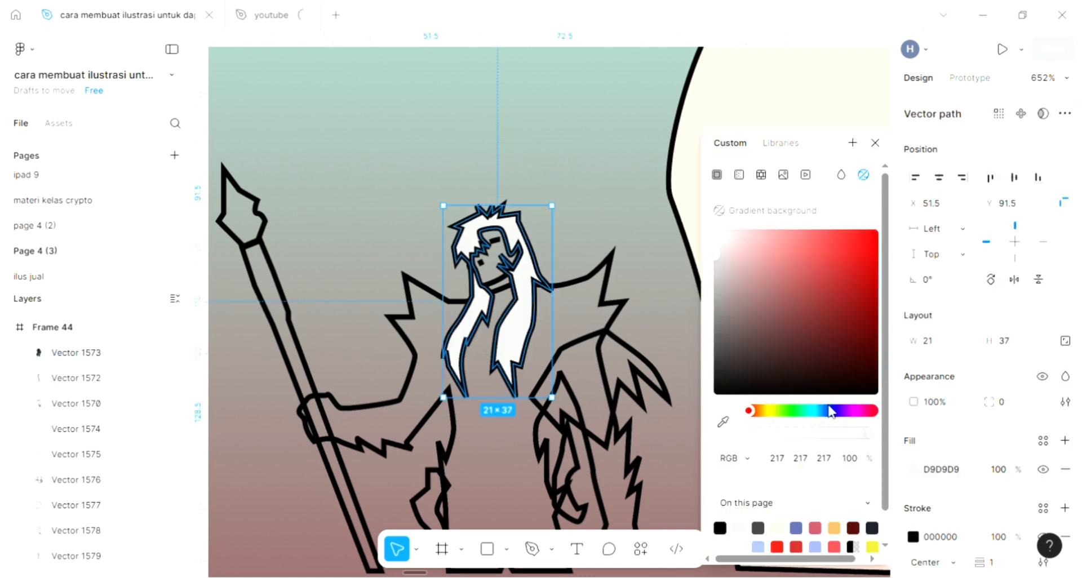
pyautogui.click(829, 411)
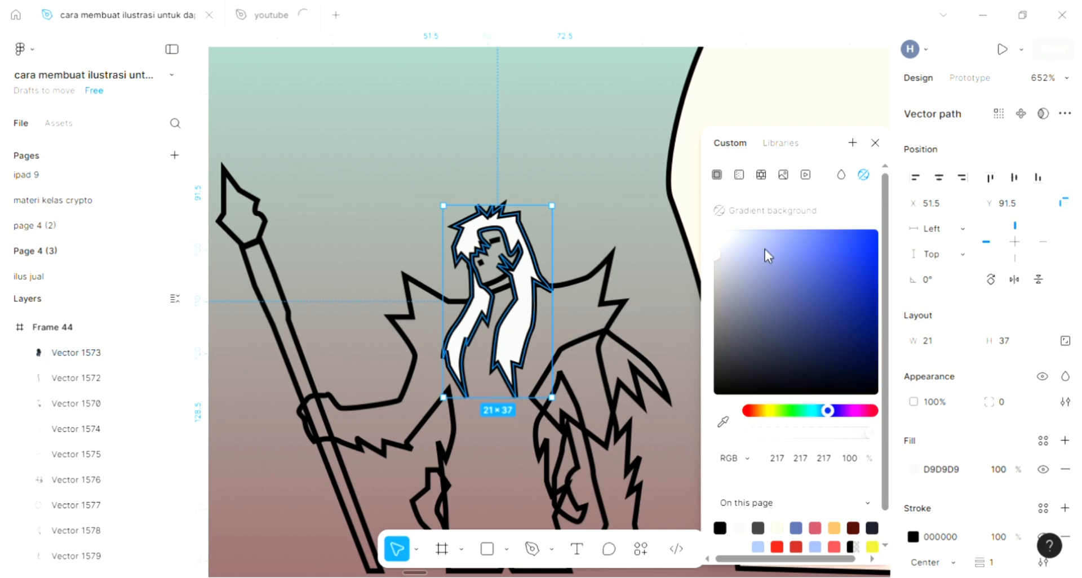
pyautogui.moveTo(765, 250); pyautogui.dragTo(765, 243)
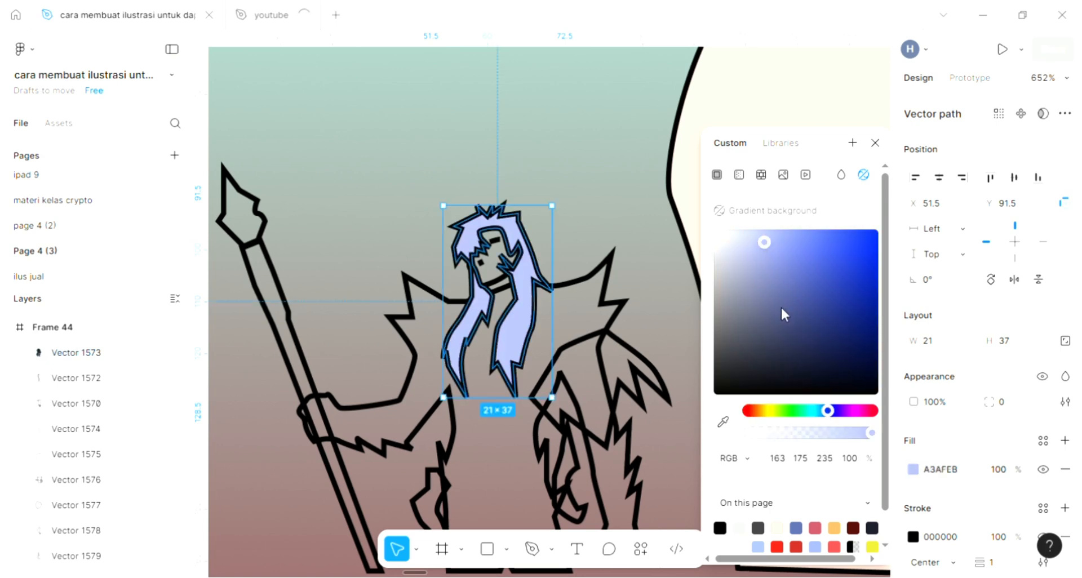
pyautogui.click(728, 248)
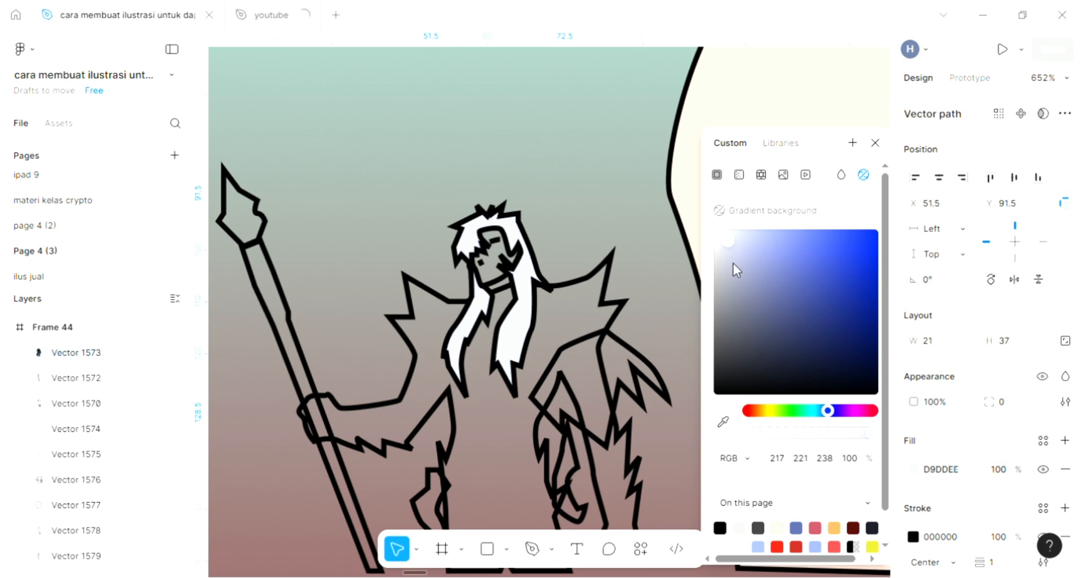
pyautogui.moveTo(734, 264); pyautogui.dragTo(765, 285)
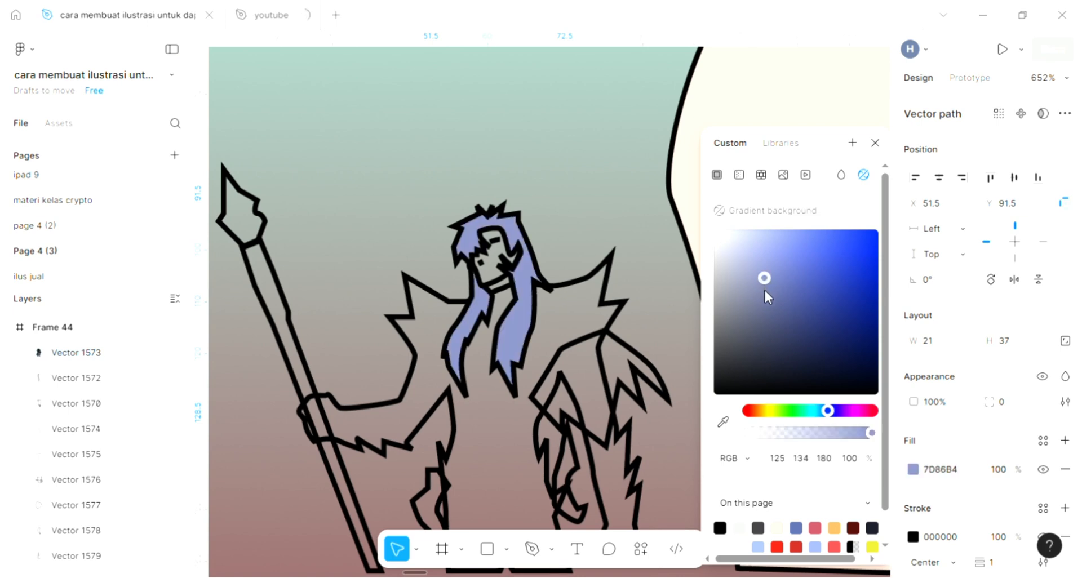
pyautogui.click(764, 284)
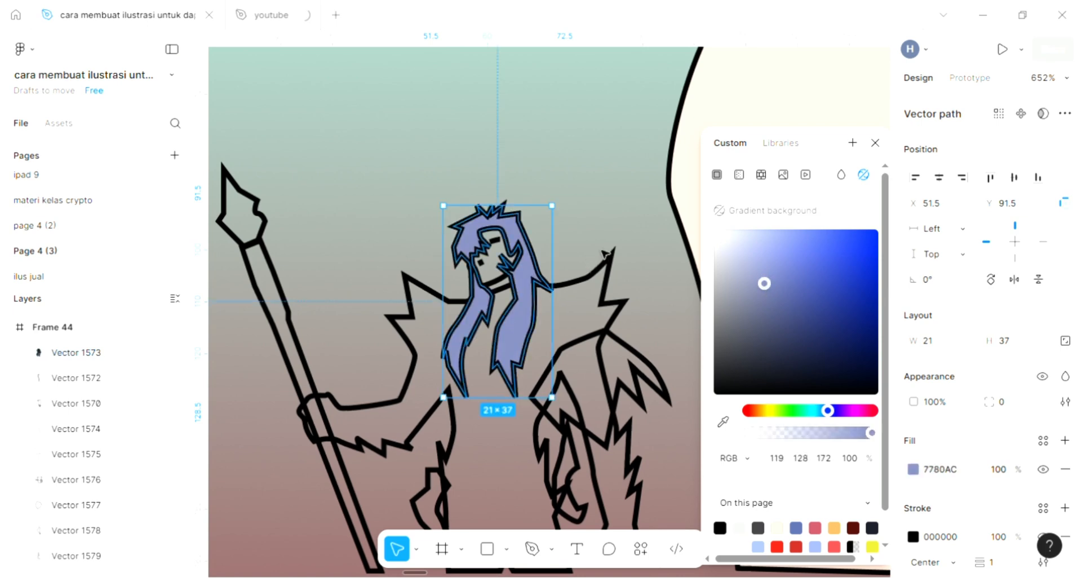
# Add a fill to the small character's spiky-shouldered body and sample the dark navy palette swatch, 1A1C28, for it
pyautogui.click(605, 253)
pyautogui.hscroll(-1, 618, 293)
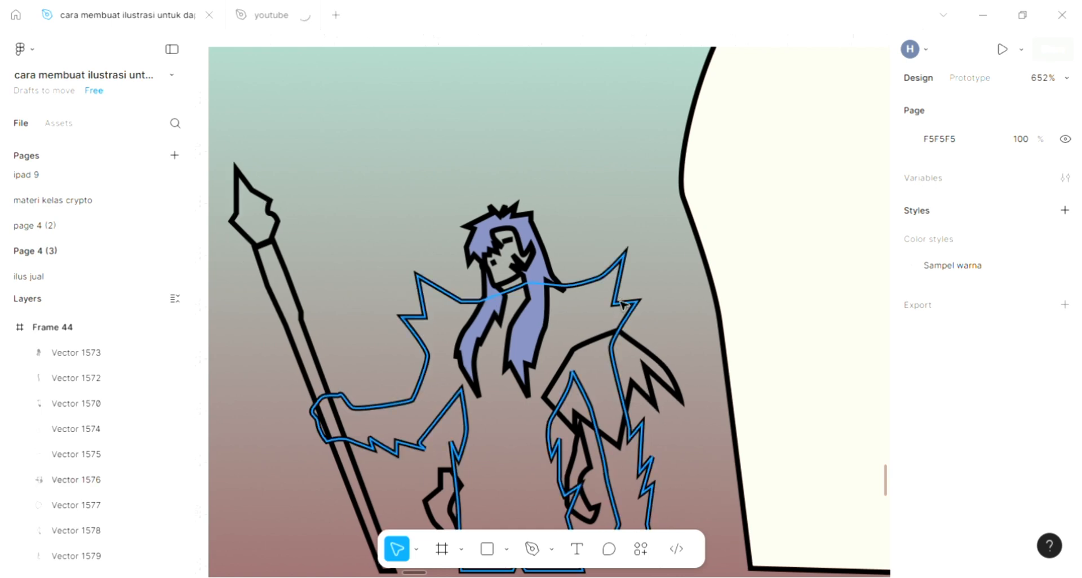
pyautogui.click(625, 309)
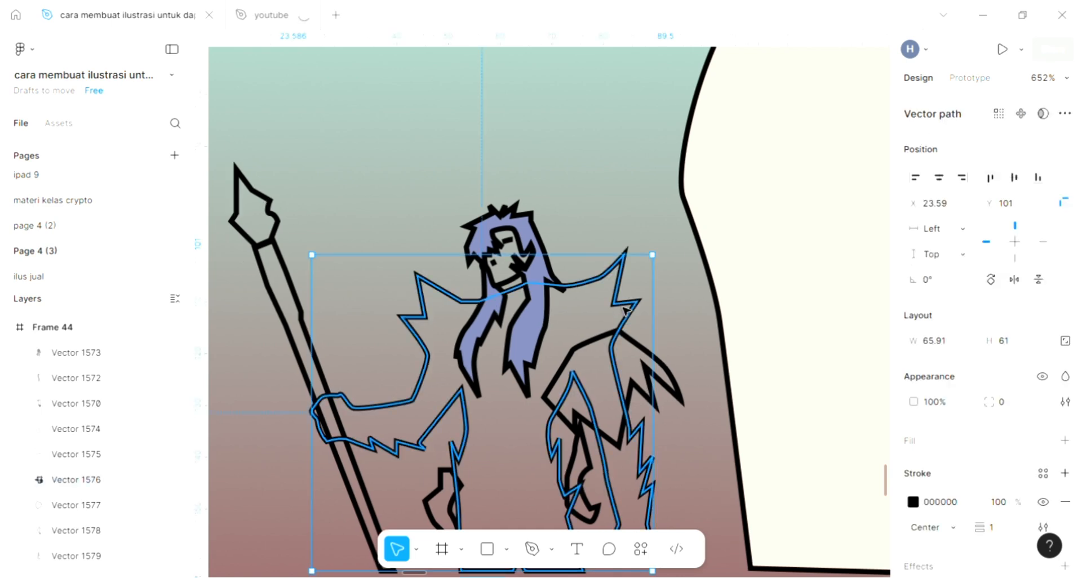
pyautogui.hscroll(-3, 624, 308)
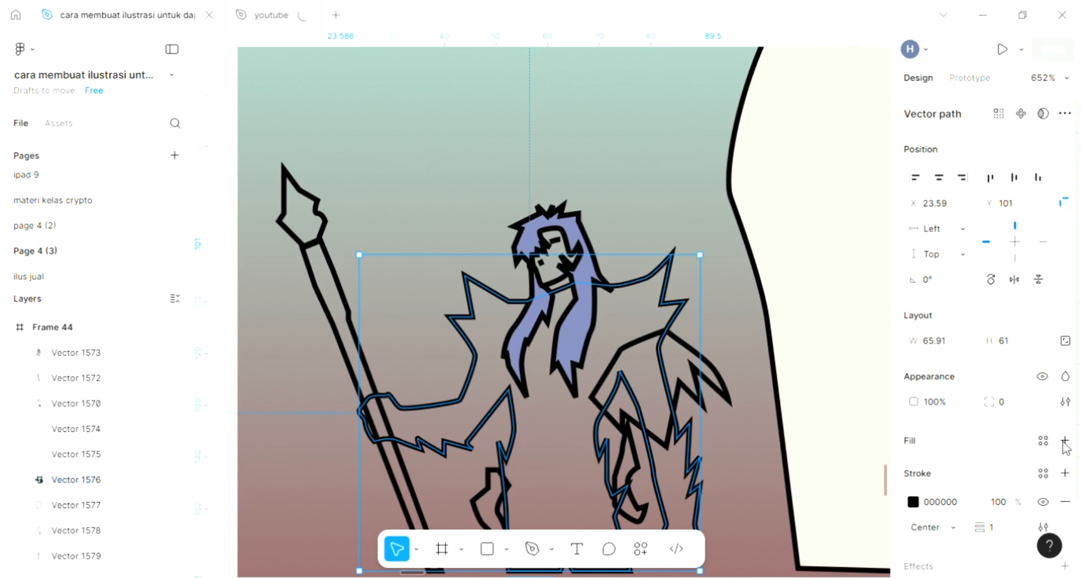
pyautogui.click(1065, 441)
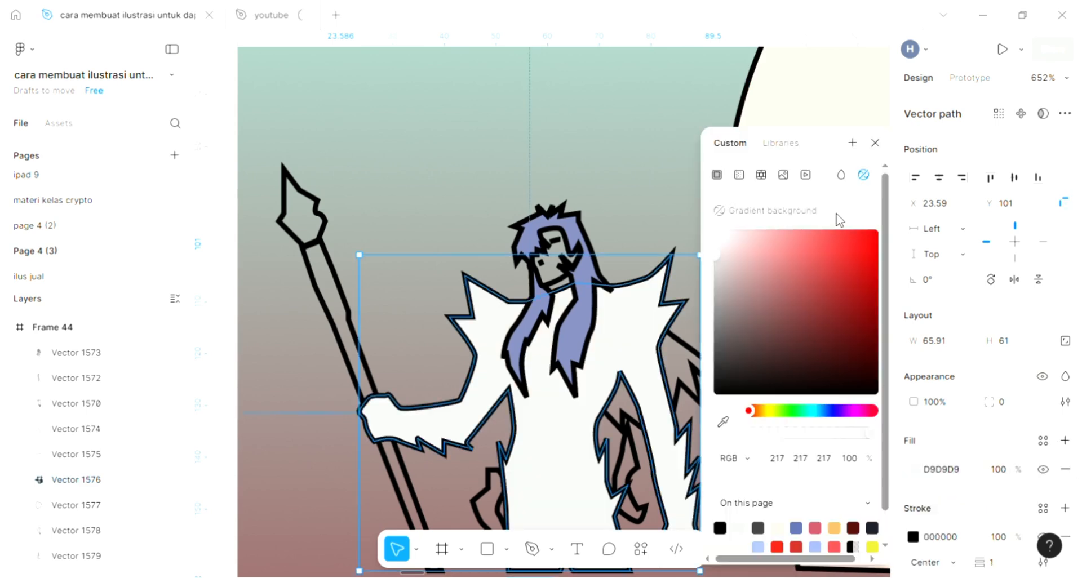
pyautogui.scroll(-3, 654, 307)
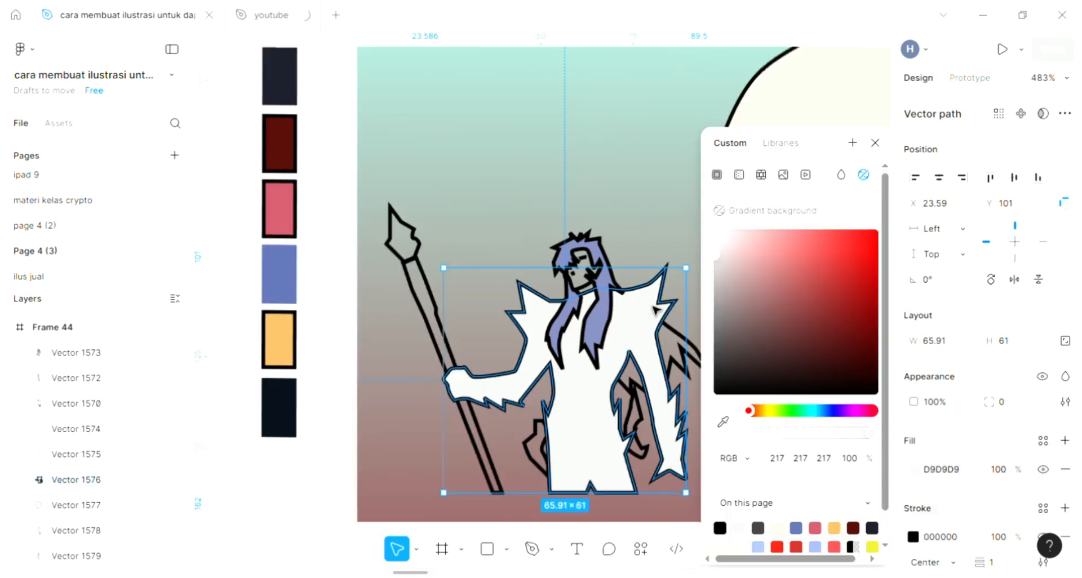
pyautogui.click(723, 422)
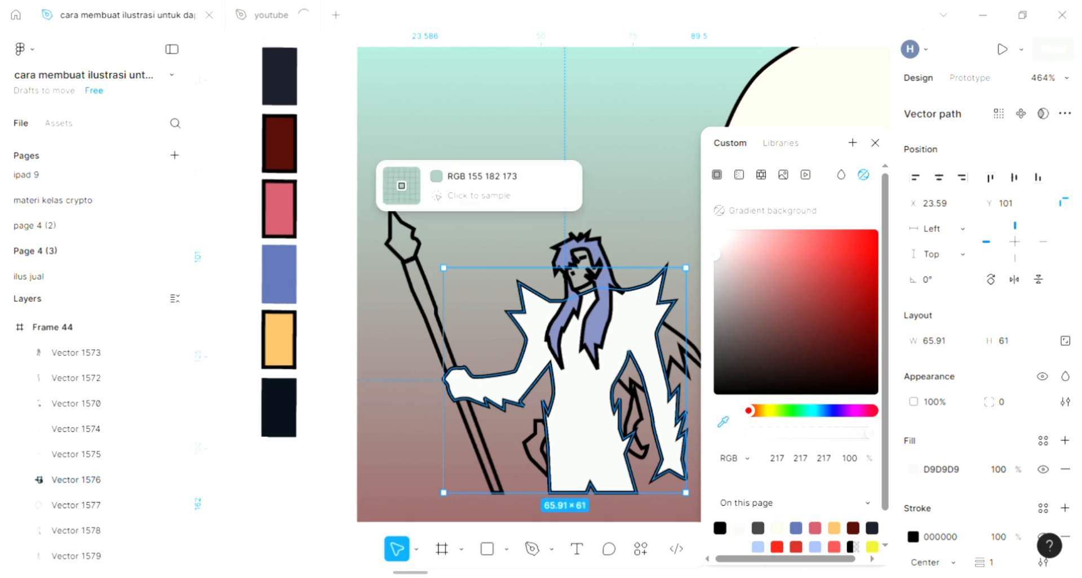
pyautogui.click(279, 76)
pyautogui.scroll(5, 350, 109)
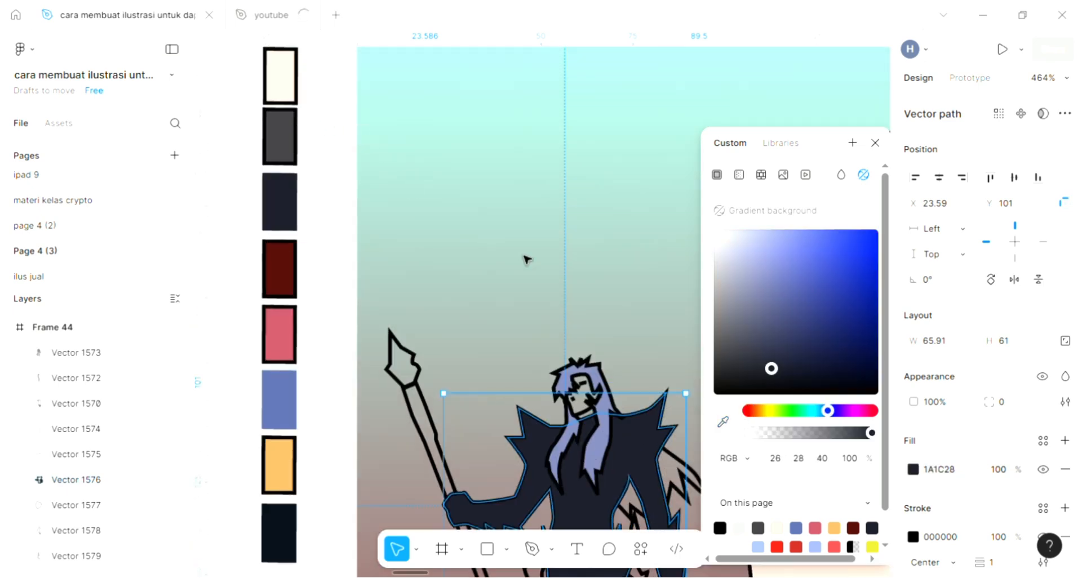
# Recolour the small character's spiky-shouldered body with the dark grey palette swatch, 3E3D41
pyautogui.click(723, 422)
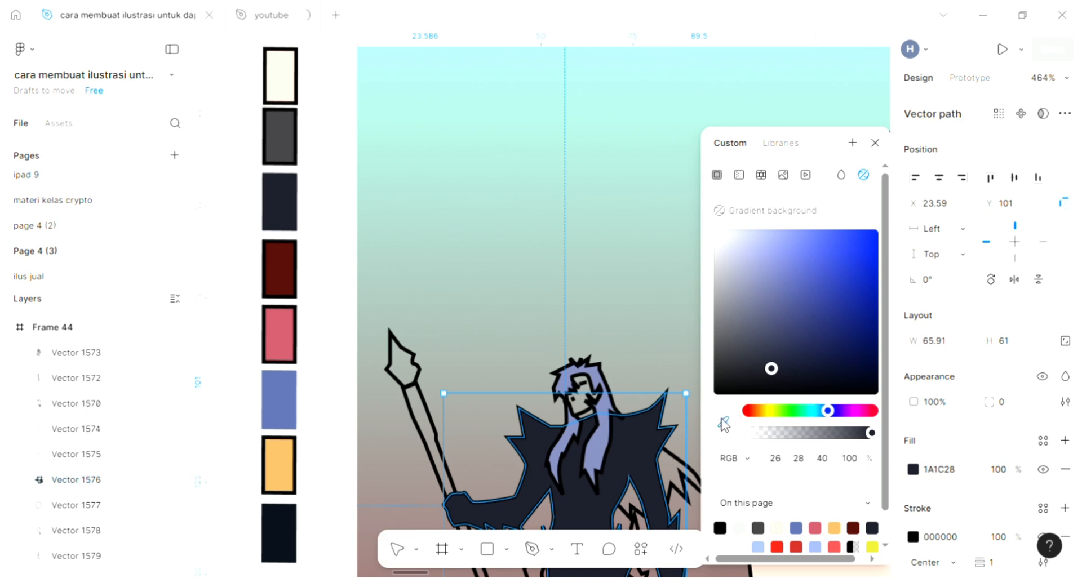
pyautogui.click(292, 148)
pyautogui.click(488, 235)
pyautogui.scroll(-3, 491, 235)
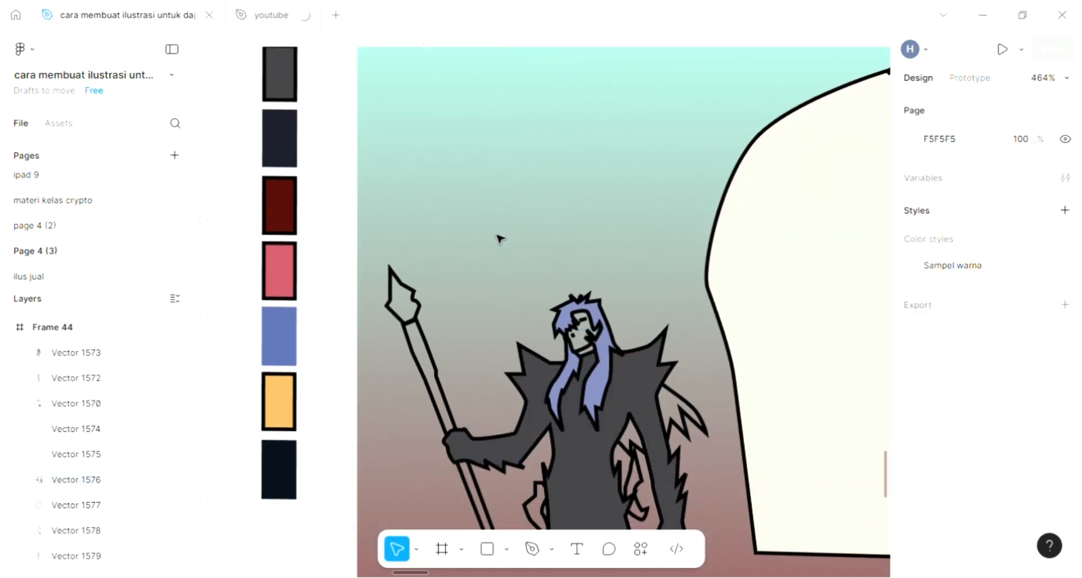
pyautogui.scroll(-2, 499, 239)
# Add a fill to the jagged hair shape behind the small character's free arm and sample the hair's blue-purple, 7780AC, for it
pyautogui.click(616, 310)
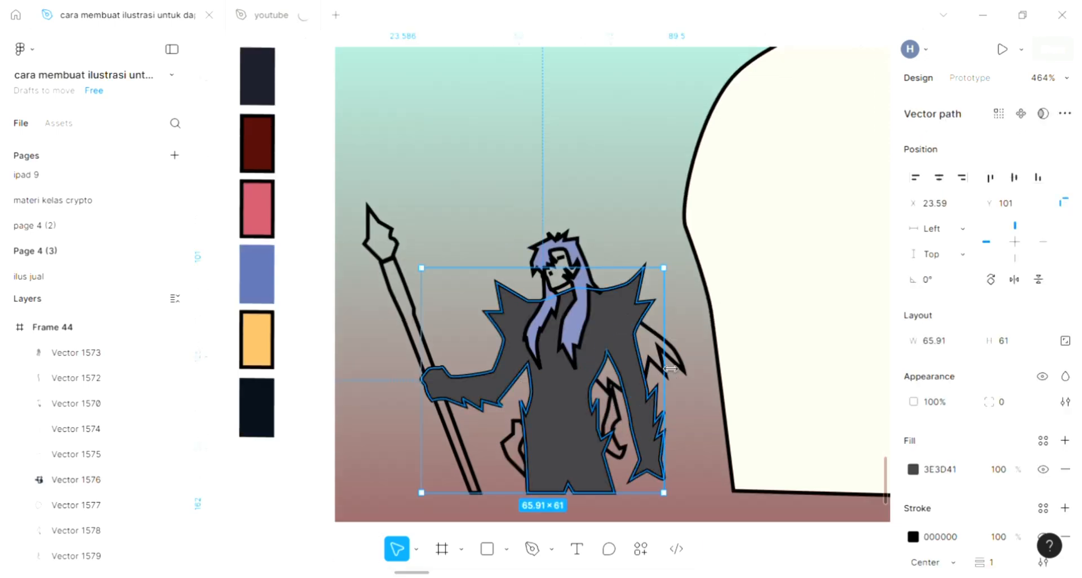
pyautogui.scroll(2, 671, 369)
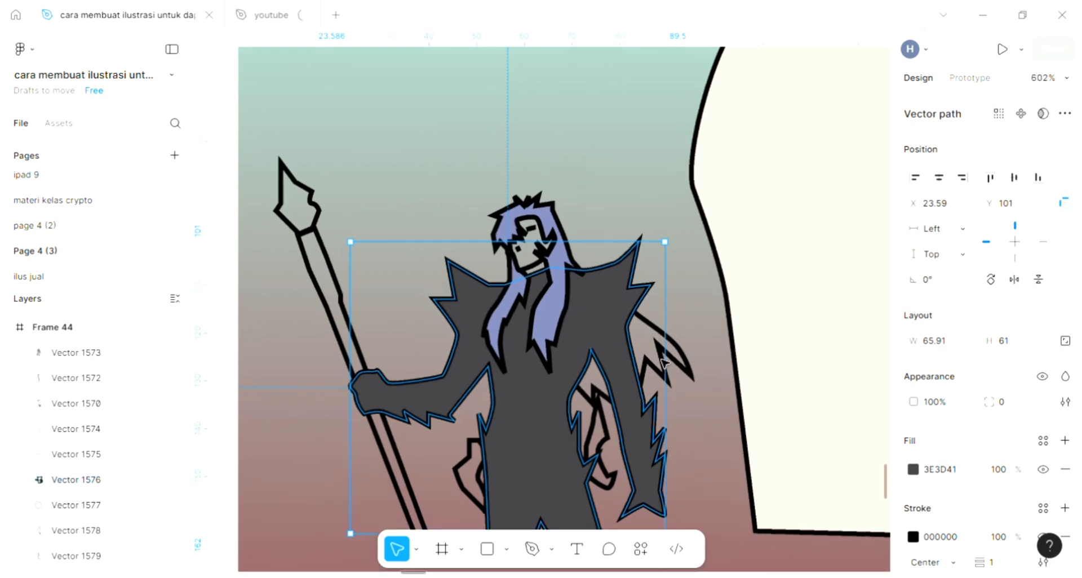
pyautogui.click(693, 373)
pyautogui.click(688, 372)
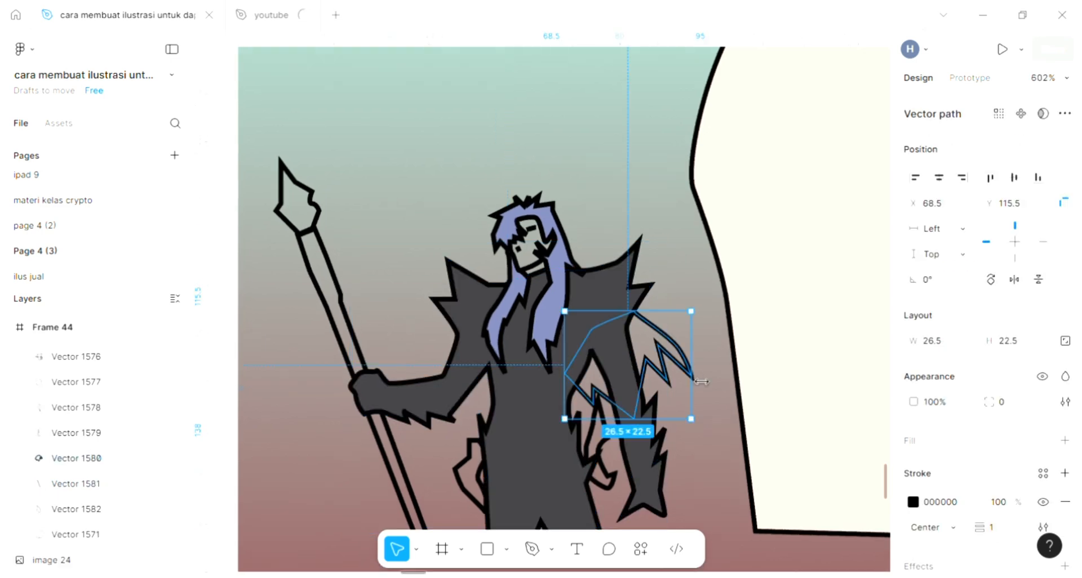
pyautogui.hscroll(1, 699, 387)
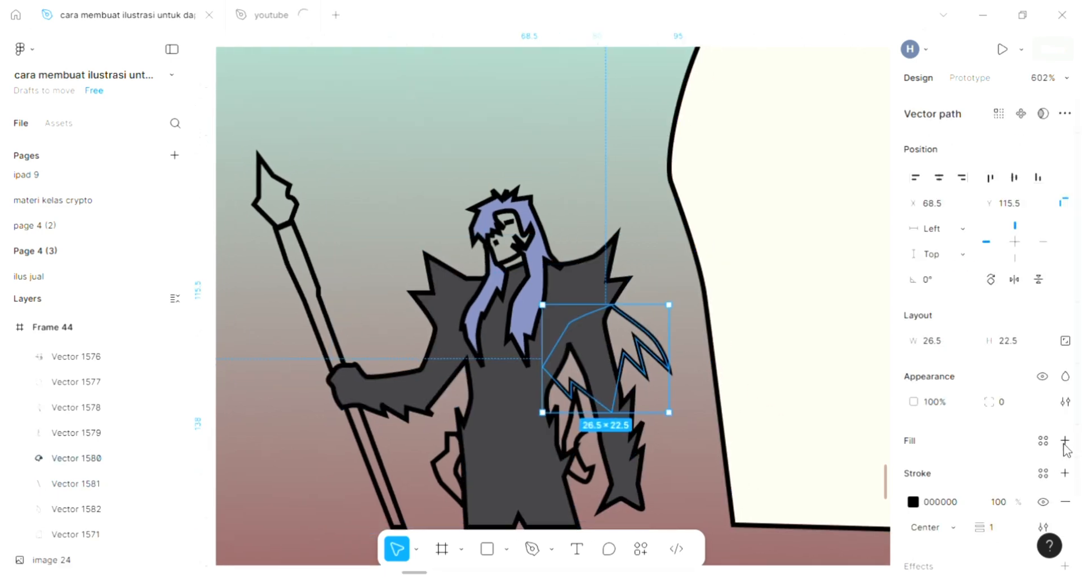
pyautogui.hscroll(1, 691, 387)
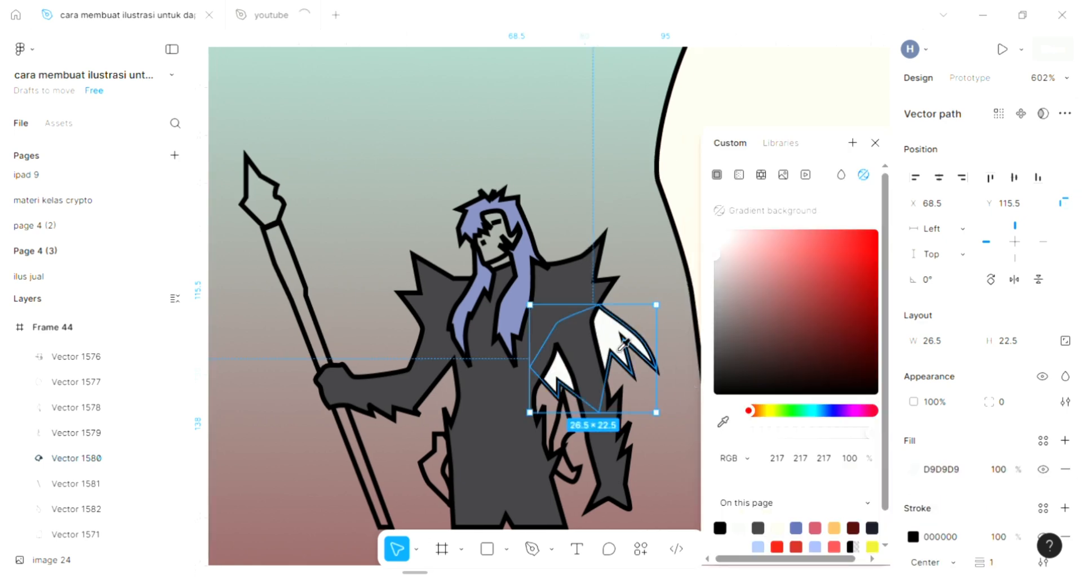
pyautogui.click(525, 322)
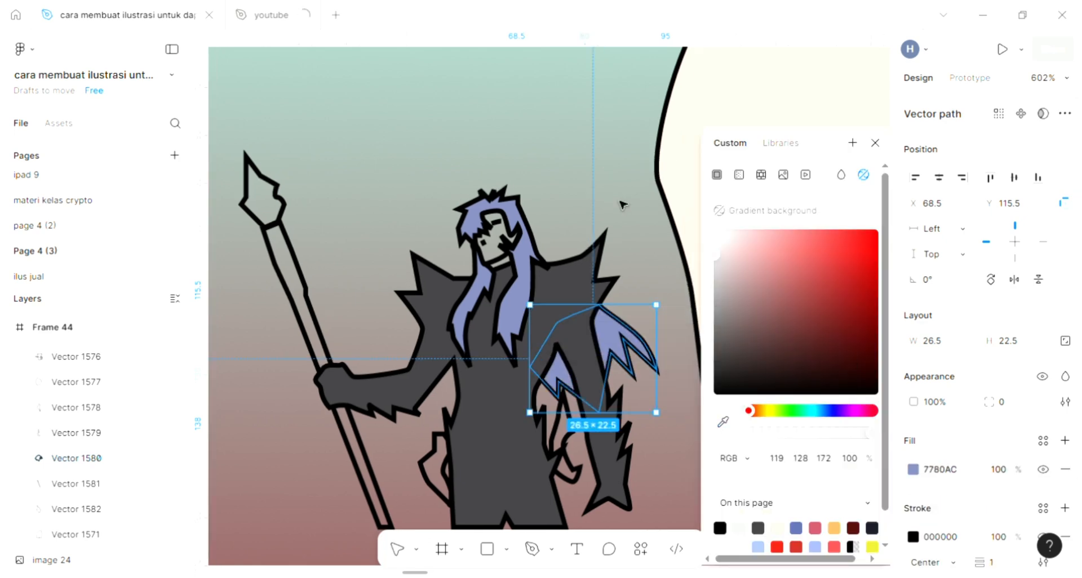
pyautogui.press('Escape')
pyautogui.press('Escape')
pyautogui.scroll(-1, 622, 205)
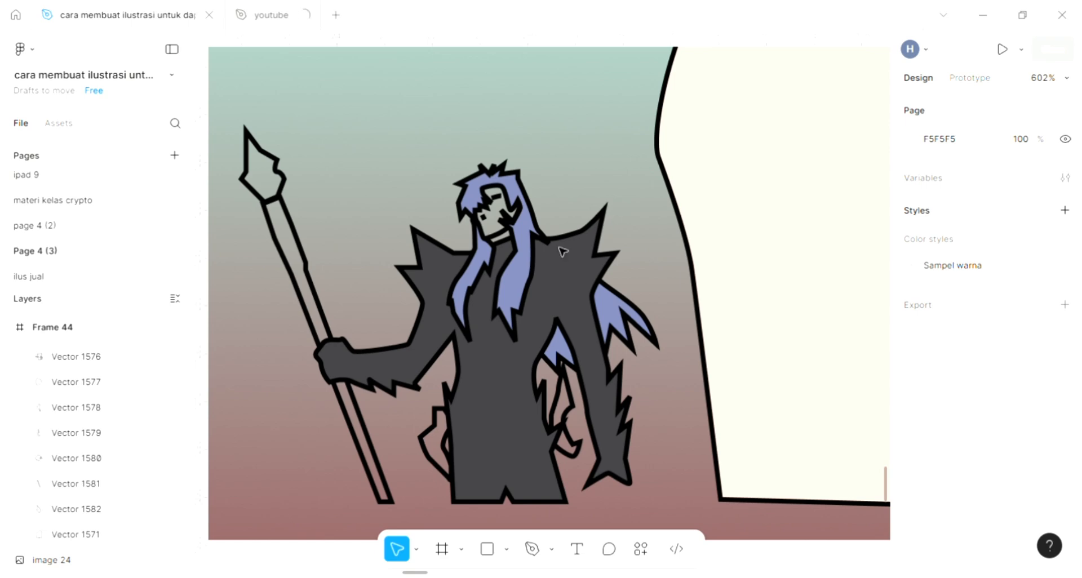
# Fill the two small outlined shapes on either side of the small character's hips with the hair's blue-purple, 7780AC
pyautogui.click(575, 387)
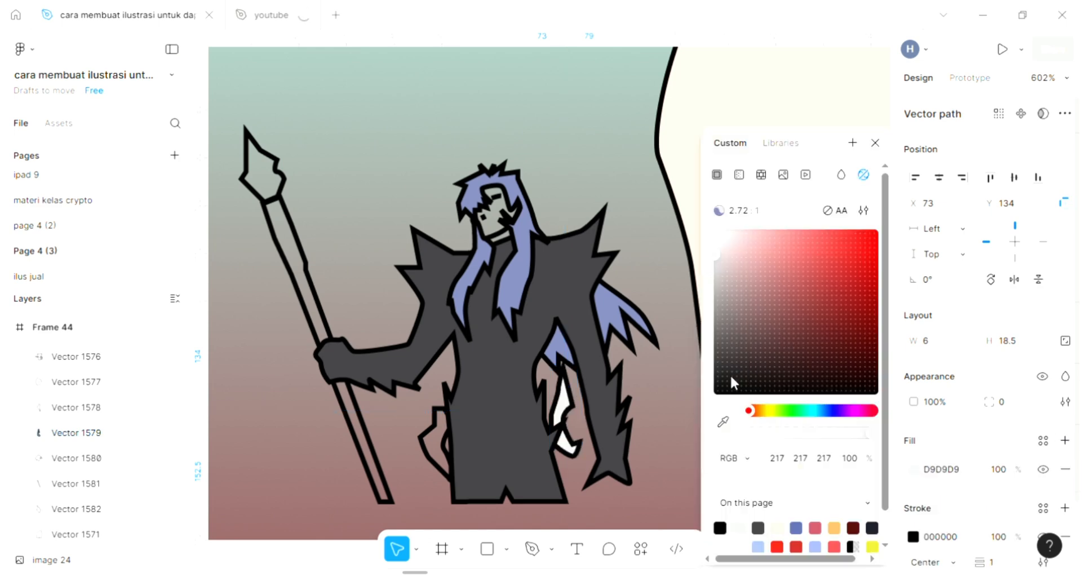
pyautogui.click(525, 256)
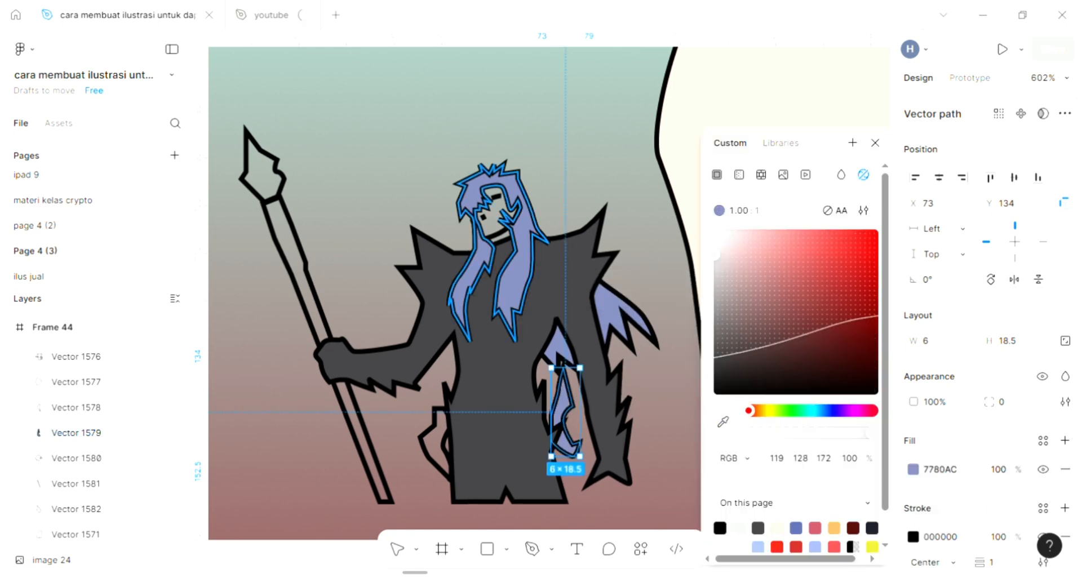
pyautogui.click(431, 463)
pyautogui.scroll(3, 431, 463)
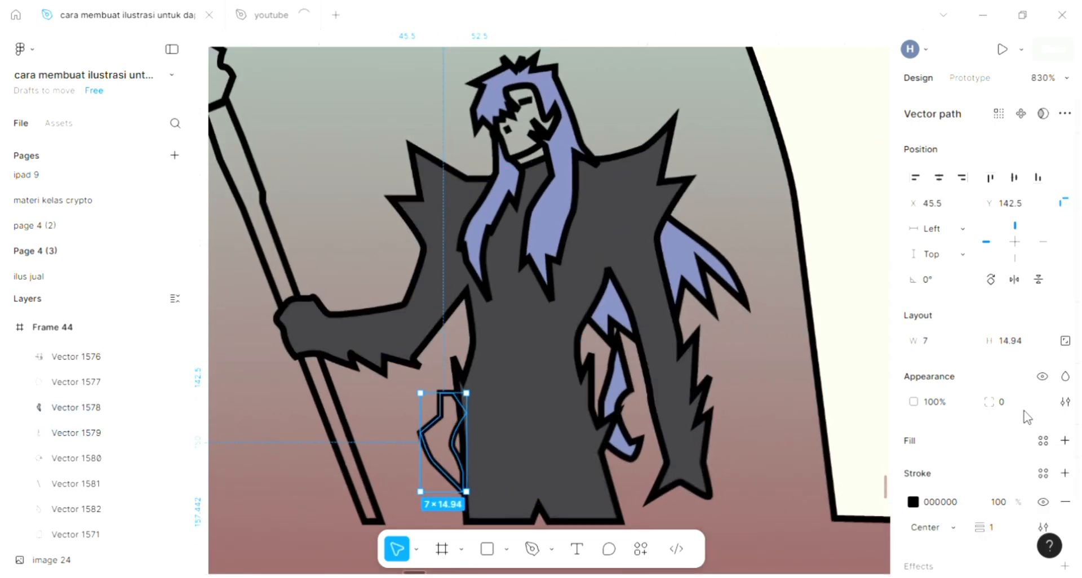
pyautogui.click(1065, 441)
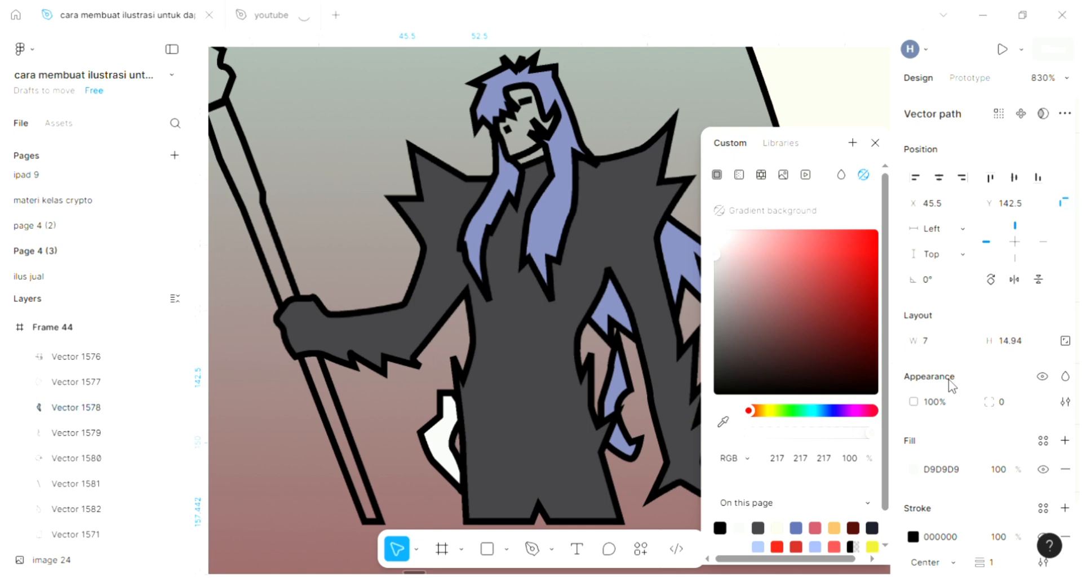
pyautogui.click(722, 422)
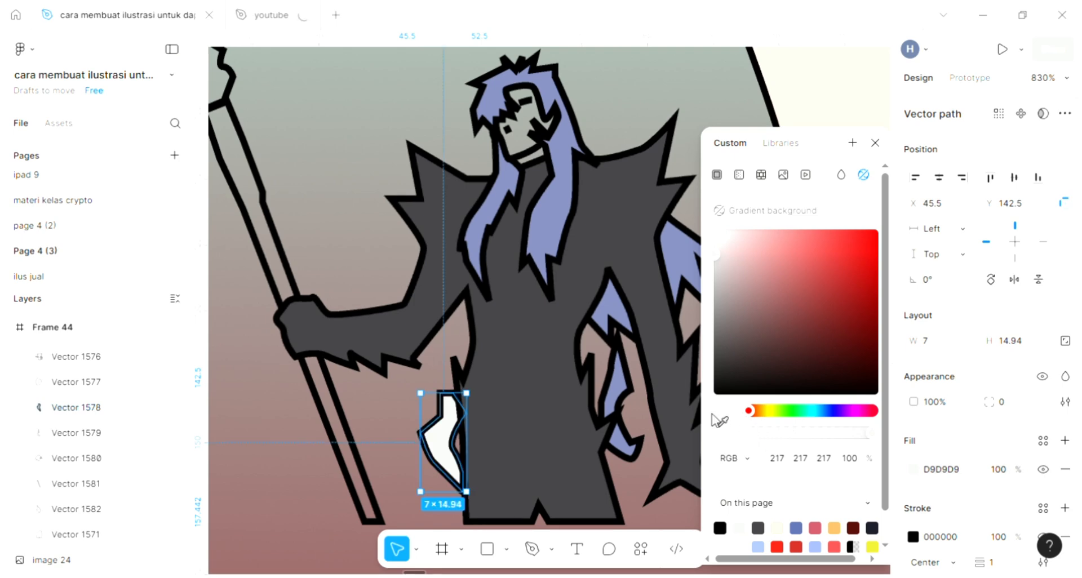
pyautogui.click(563, 225)
pyautogui.scroll(-3, 566, 223)
pyautogui.scroll(1, 281, 308)
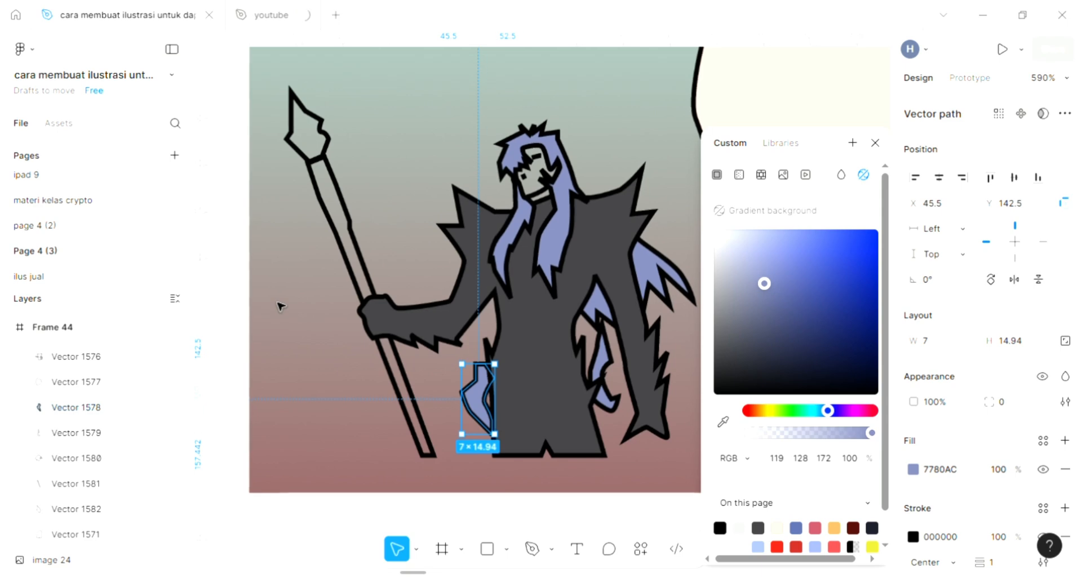
# Add a fill to the spear's shaft and sample the yellow-orange palette swatch, E0AB5F, for it
pyautogui.hscroll(-1, 293, 282)
pyautogui.click(356, 226)
pyautogui.hscroll(-1, 356, 226)
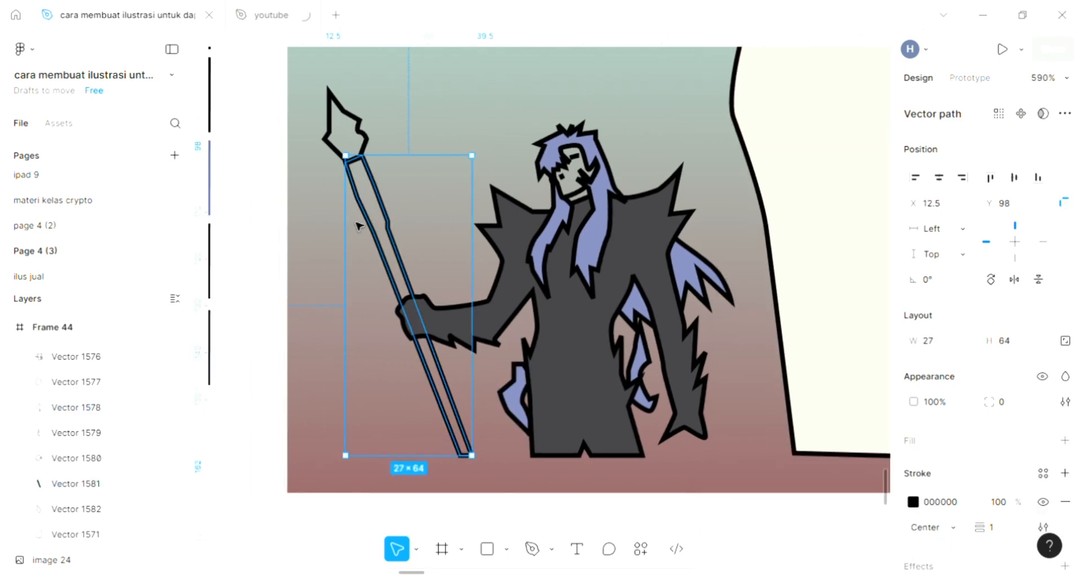
pyautogui.hscroll(-1, 356, 227)
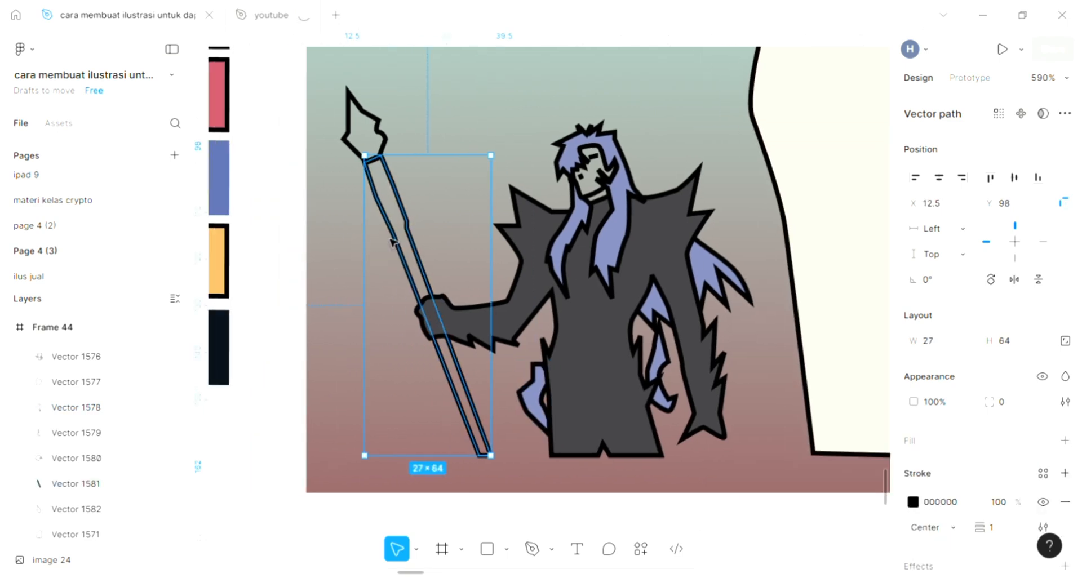
pyautogui.hscroll(-1, 739, 369)
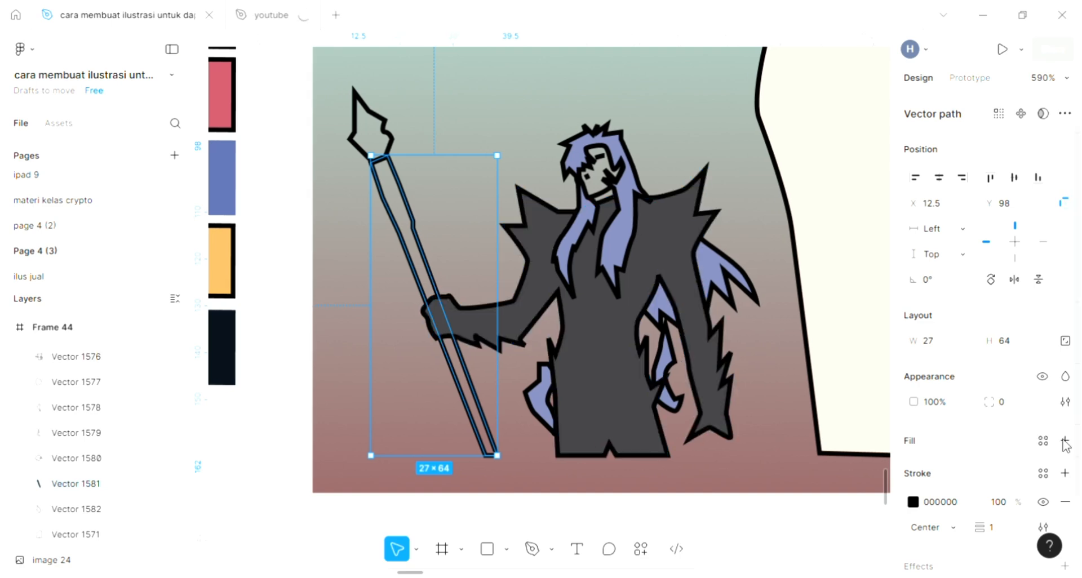
pyautogui.click(1066, 441)
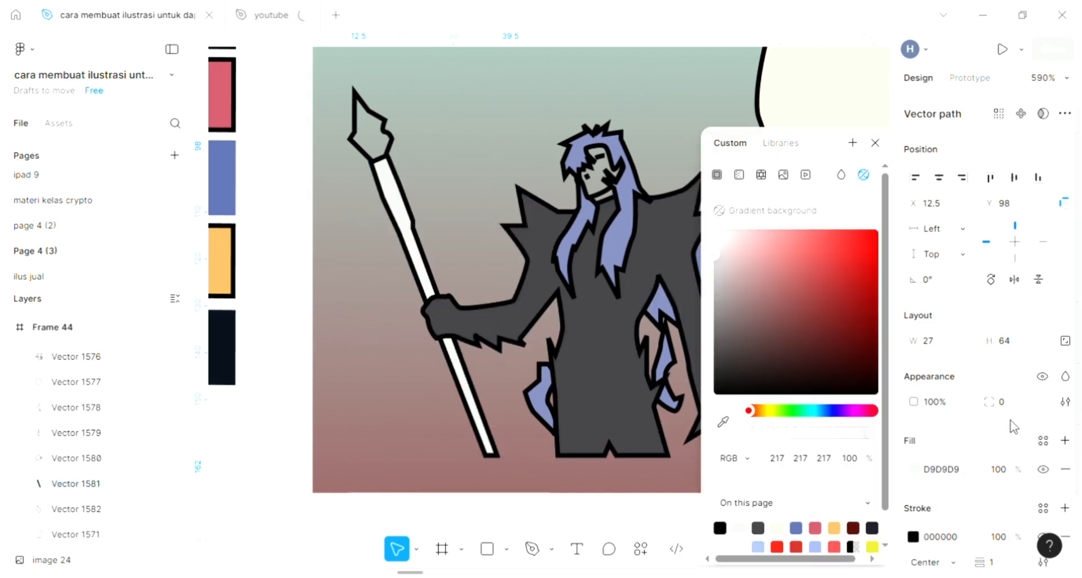
pyautogui.scroll(3, 605, 320)
pyautogui.scroll(-5, 607, 321)
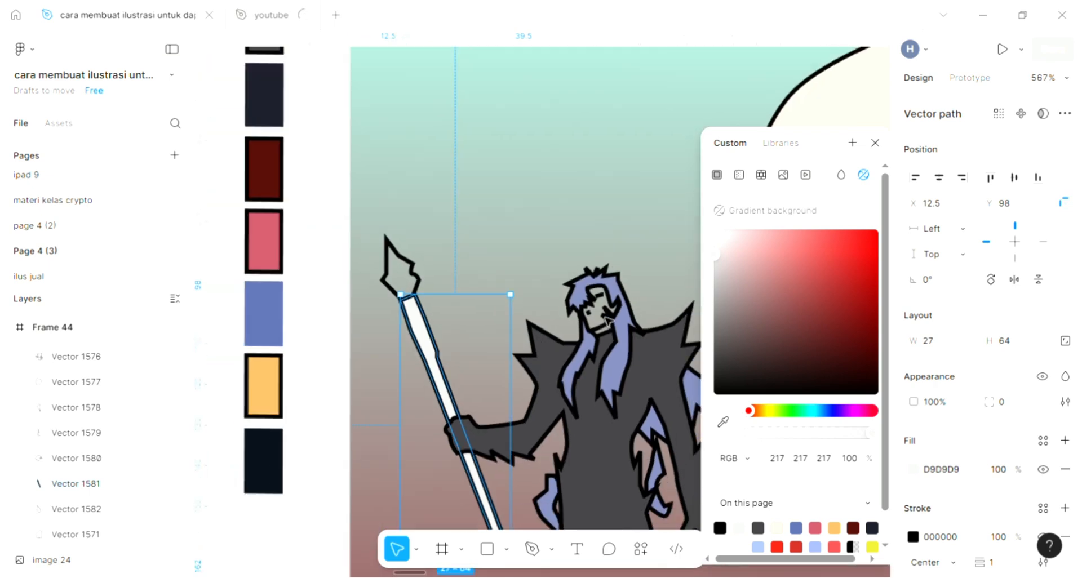
pyautogui.click(723, 421)
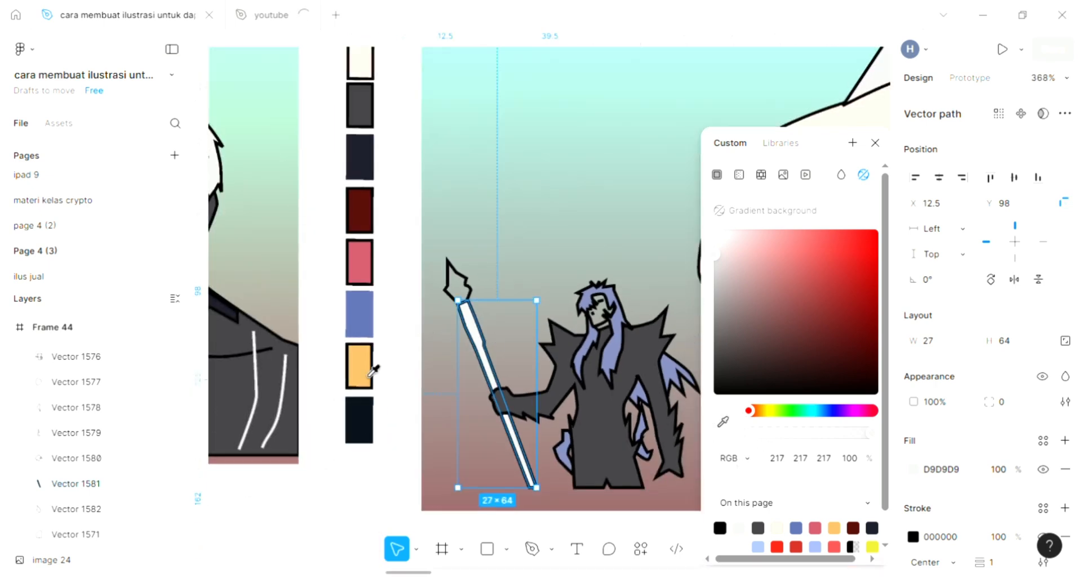
pyautogui.click(364, 356)
pyautogui.scroll(4, 453, 288)
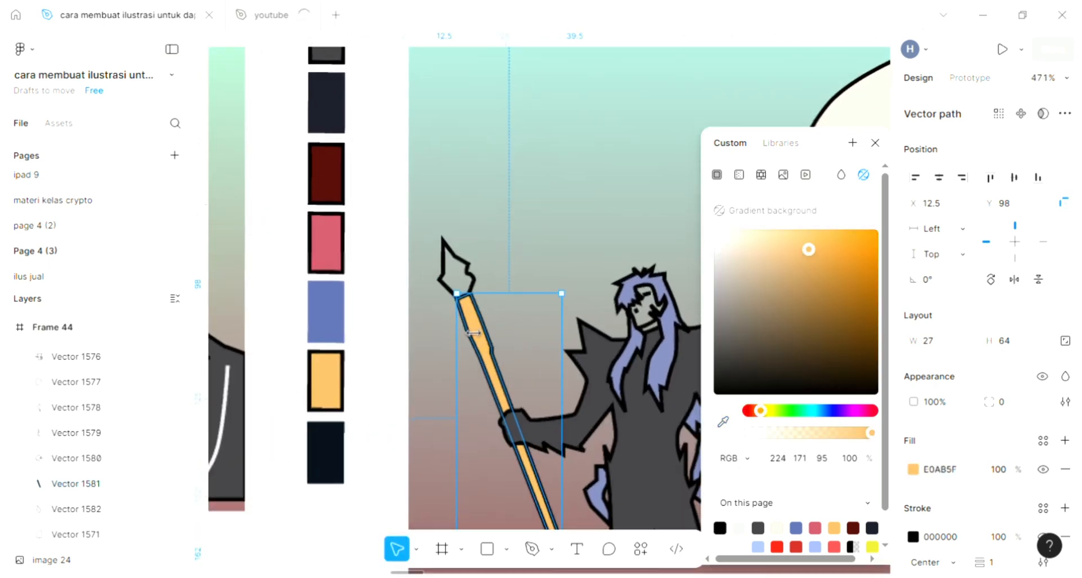
pyautogui.press('Escape')
pyautogui.press('Escape')
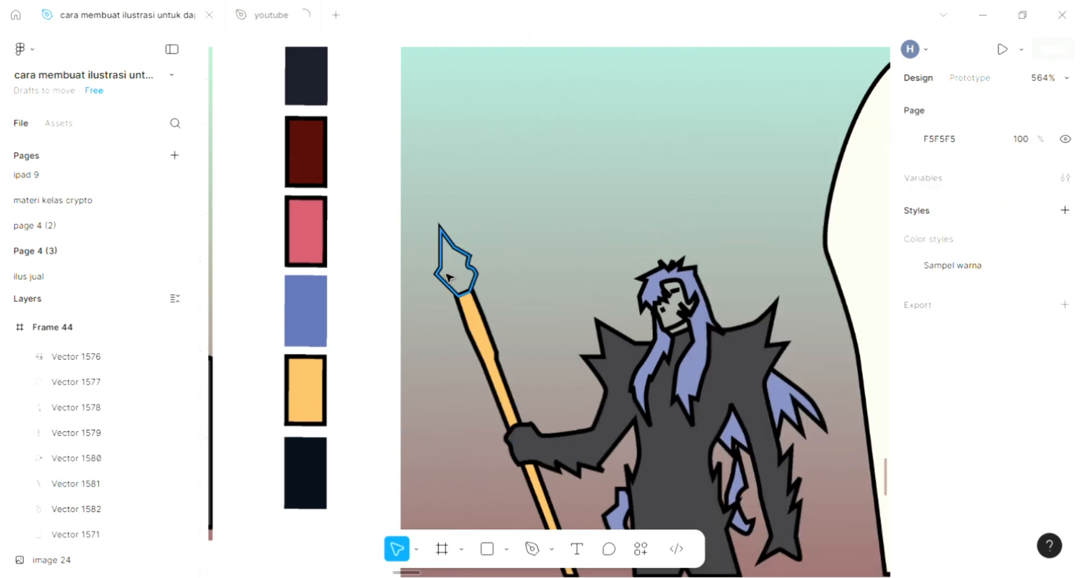
# Add a fill to the spearhead and sample the shaft's yellow-orange, E0AB5F, for it
pyautogui.click(448, 277)
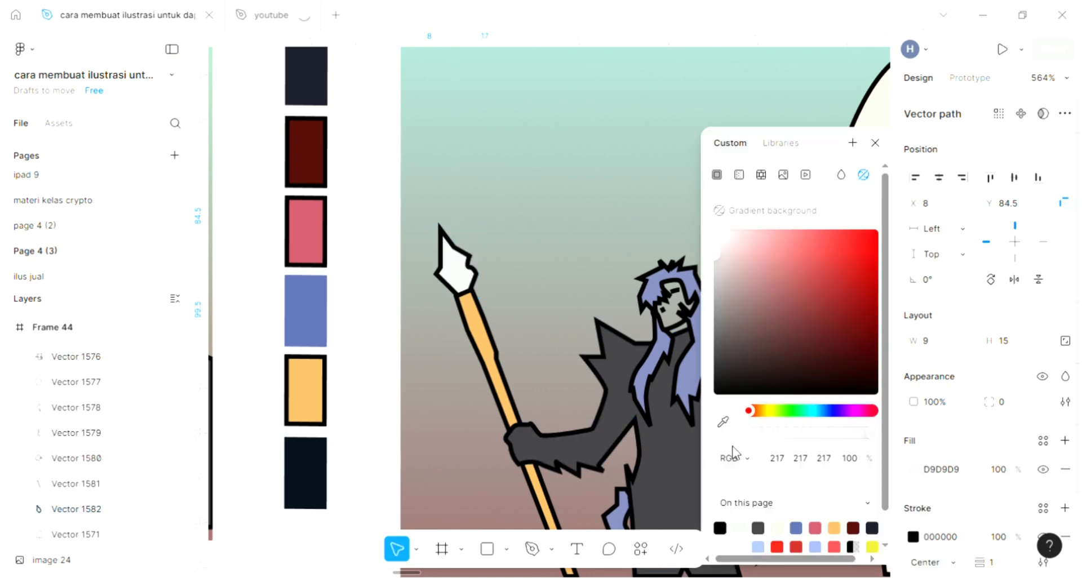
pyautogui.click(722, 426)
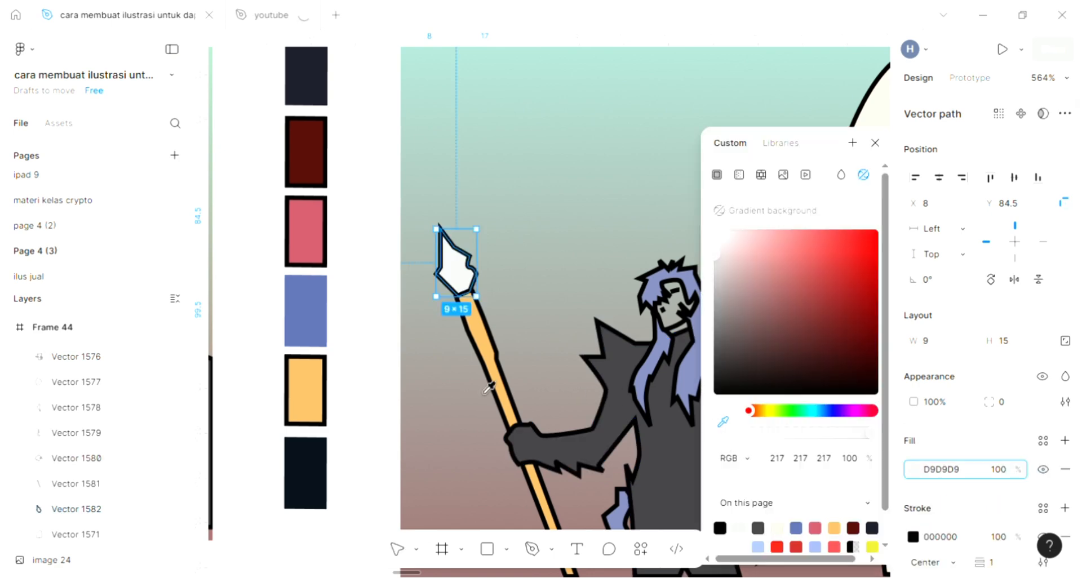
pyautogui.click(490, 354)
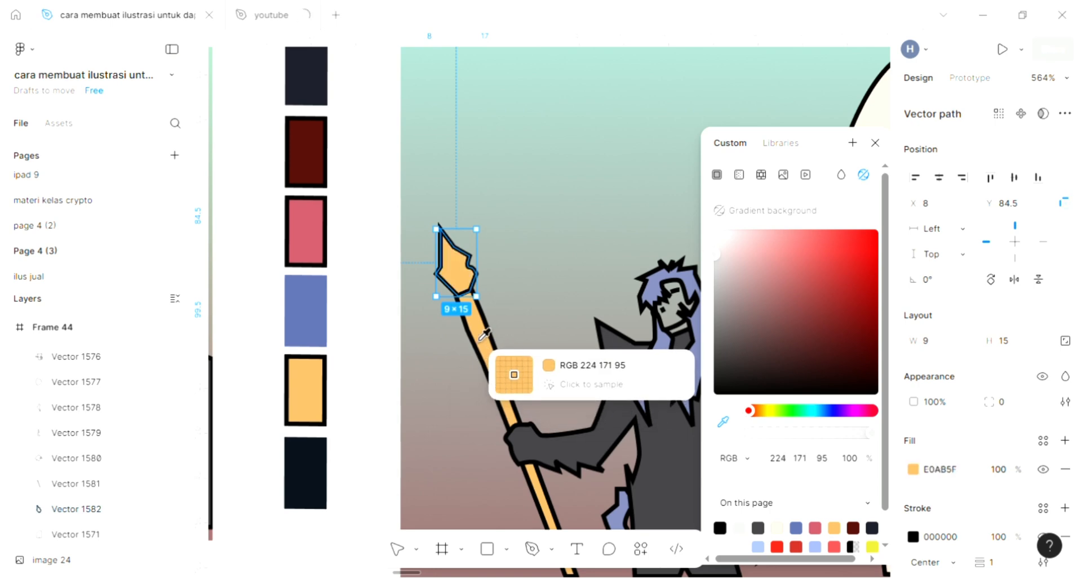
pyautogui.click(530, 314)
# Start a Pen path at the shoulder spike of the small character's free arm and curve it down the chest beside the hair
pyautogui.hscroll(3, 530, 314)
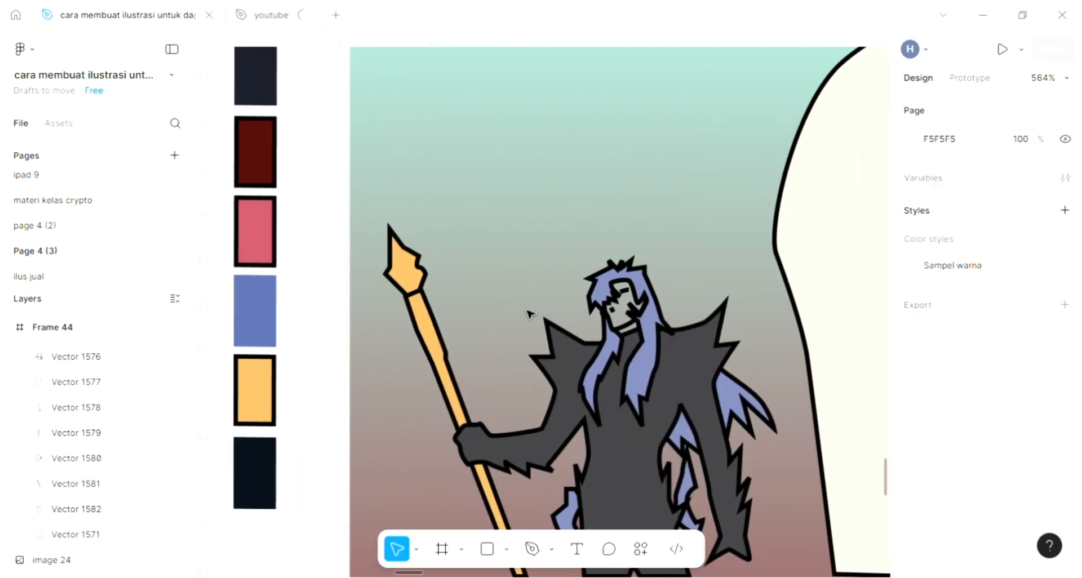
pyautogui.hscroll(4, 529, 313)
pyautogui.keyDown('ctrl'); pyautogui.scroll(5, 528, 340); pyautogui.keyUp('ctrl')
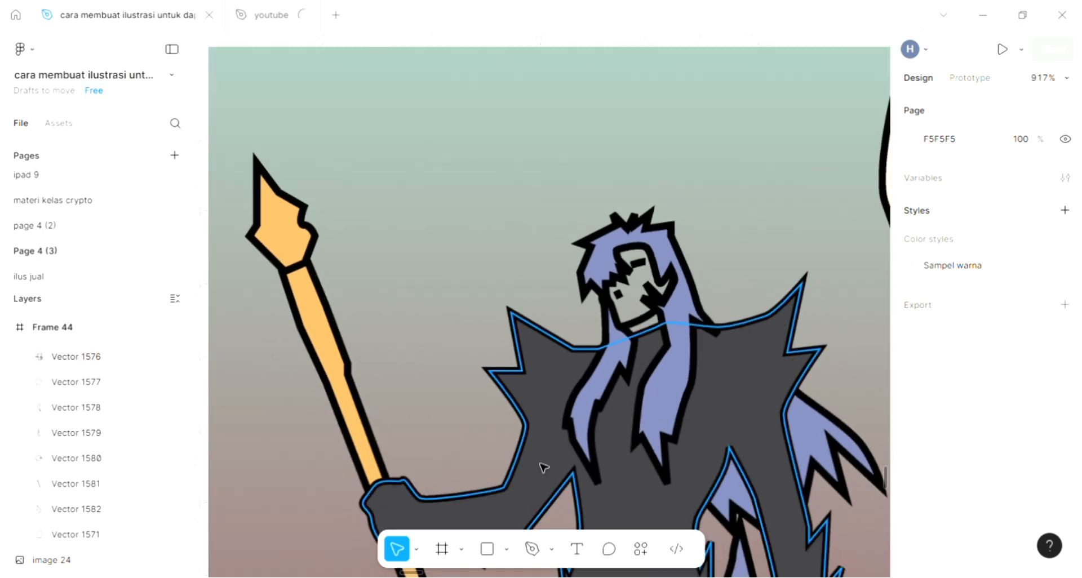
pyautogui.click(533, 549)
pyautogui.scroll(-2, 526, 392)
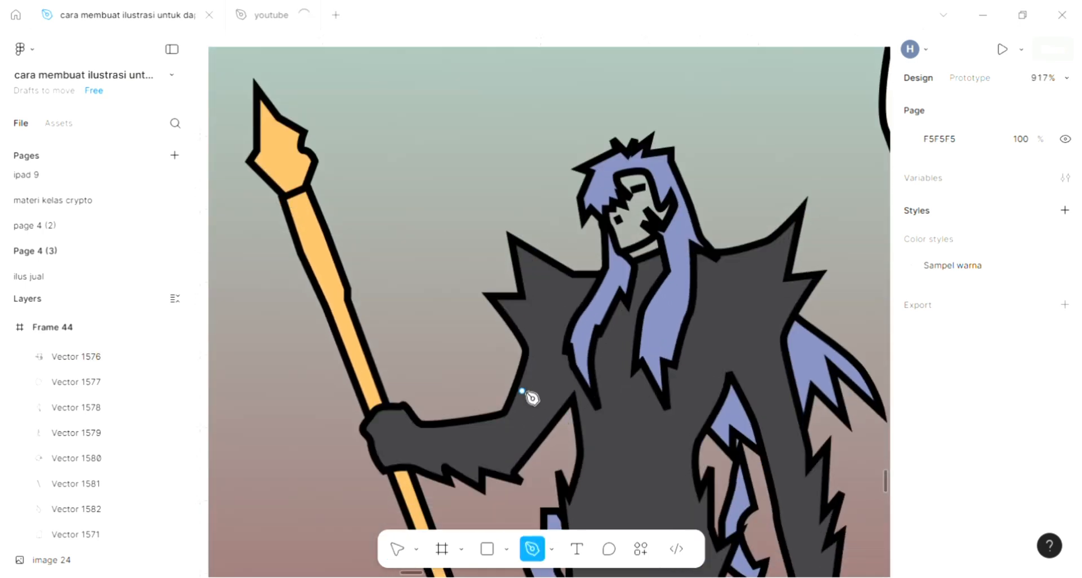
pyautogui.keyDown('ctrl'); pyautogui.scroll(2, 530, 393); pyautogui.keyUp('ctrl')
pyautogui.hscroll(4, 602, 360)
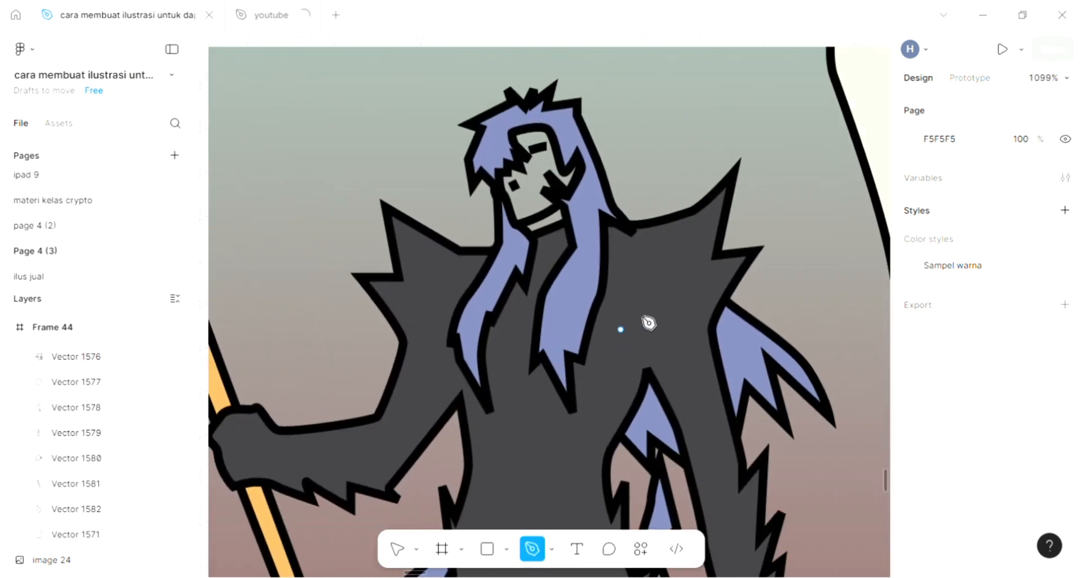
pyautogui.click(698, 207)
pyautogui.moveTo(651, 242); pyautogui.dragTo(635, 255)
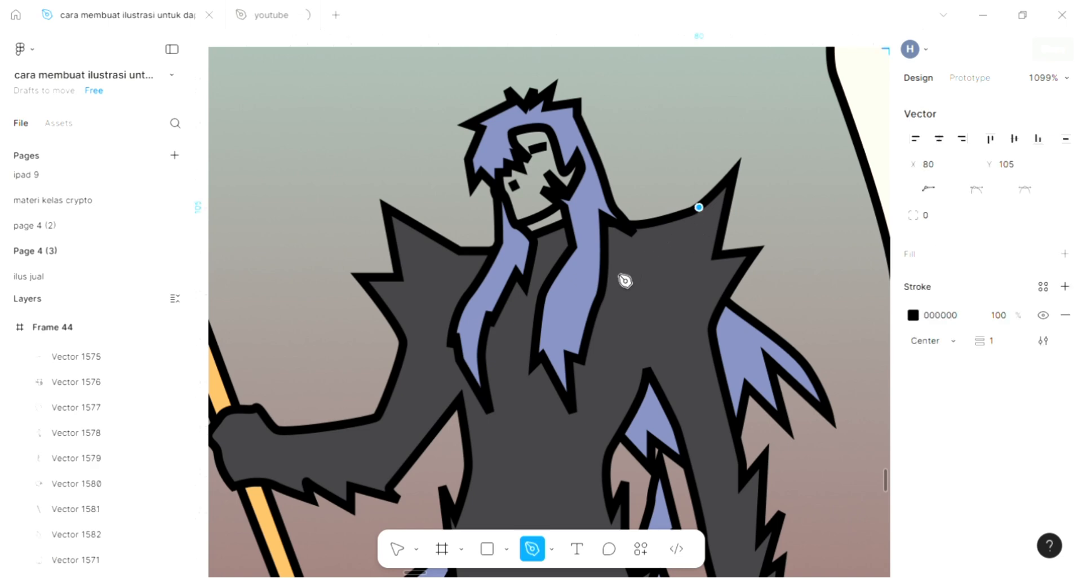
pyautogui.moveTo(599, 334); pyautogui.dragTo(599, 352)
pyautogui.hscroll(1, 596, 411)
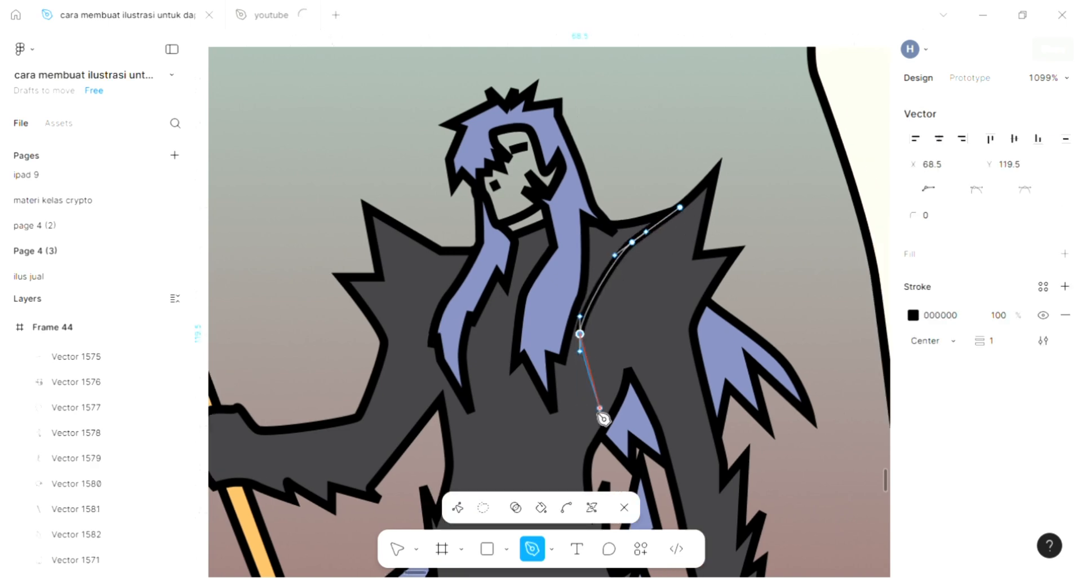
# Continue the Pen path in a zigzag across the small character's armpit and down the free arm to a point near the wrist
pyautogui.click(594, 409)
pyautogui.click(602, 391)
pyautogui.click(632, 356)
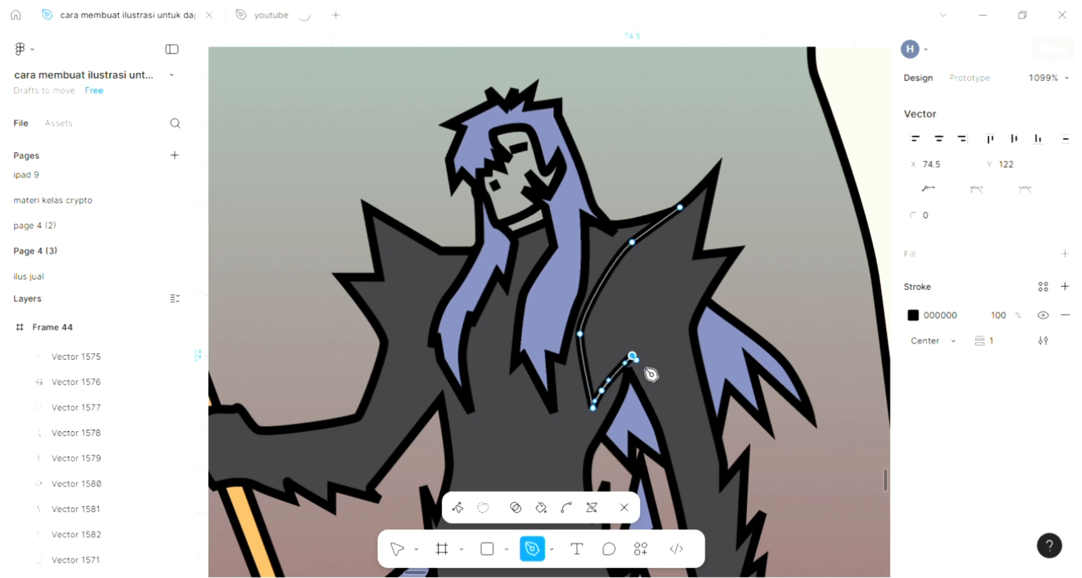
pyautogui.click(658, 404)
pyautogui.click(666, 377)
pyautogui.scroll(-3, 688, 442)
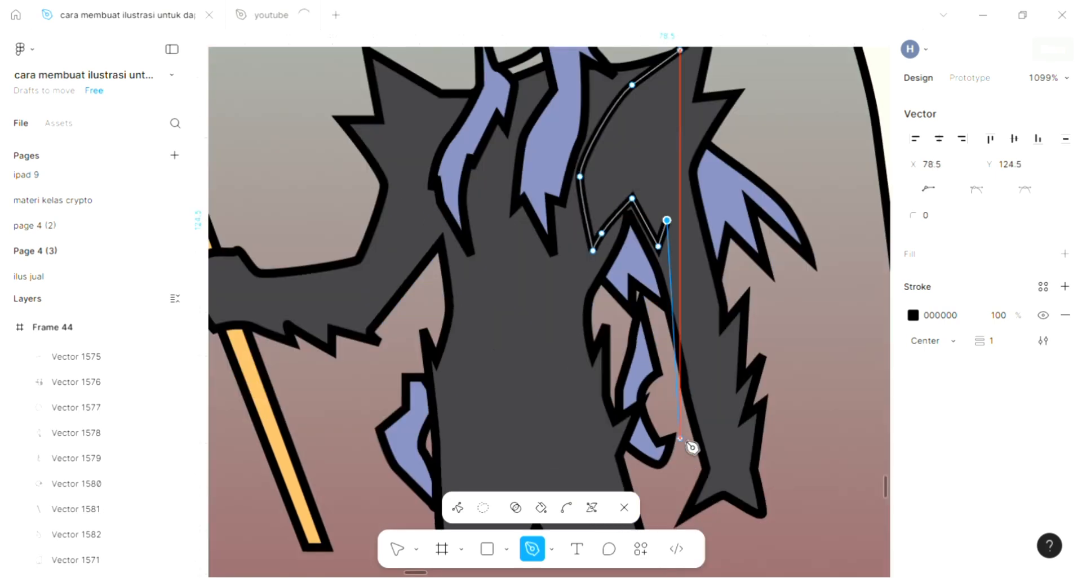
pyautogui.click(707, 404)
pyautogui.click(706, 391)
pyautogui.moveTo(727, 412); pyautogui.dragTo(728, 405)
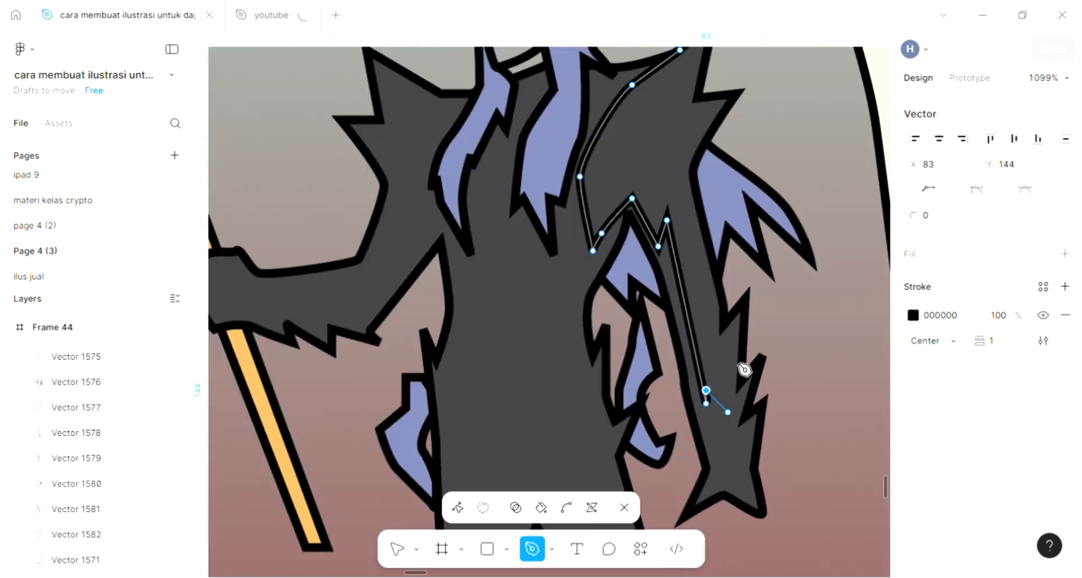
# Bring the Pen path back up the outer edge of the free arm, around both shoulder spikes, and close it at its starting point
pyautogui.click(737, 325)
pyautogui.click(714, 308)
pyautogui.scroll(2, 715, 309)
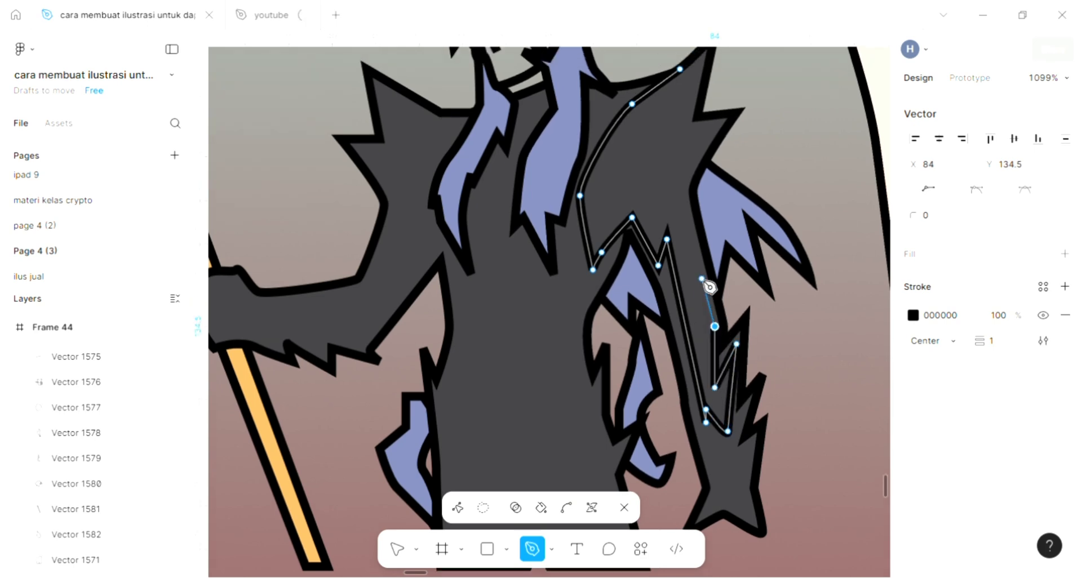
pyautogui.click(681, 278)
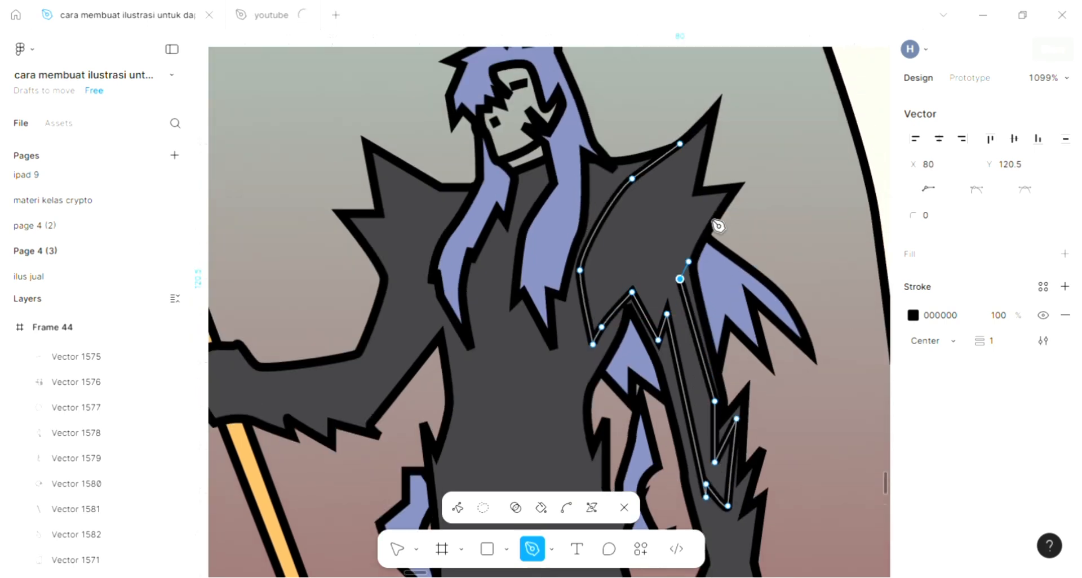
pyautogui.click(720, 196)
pyautogui.click(692, 196)
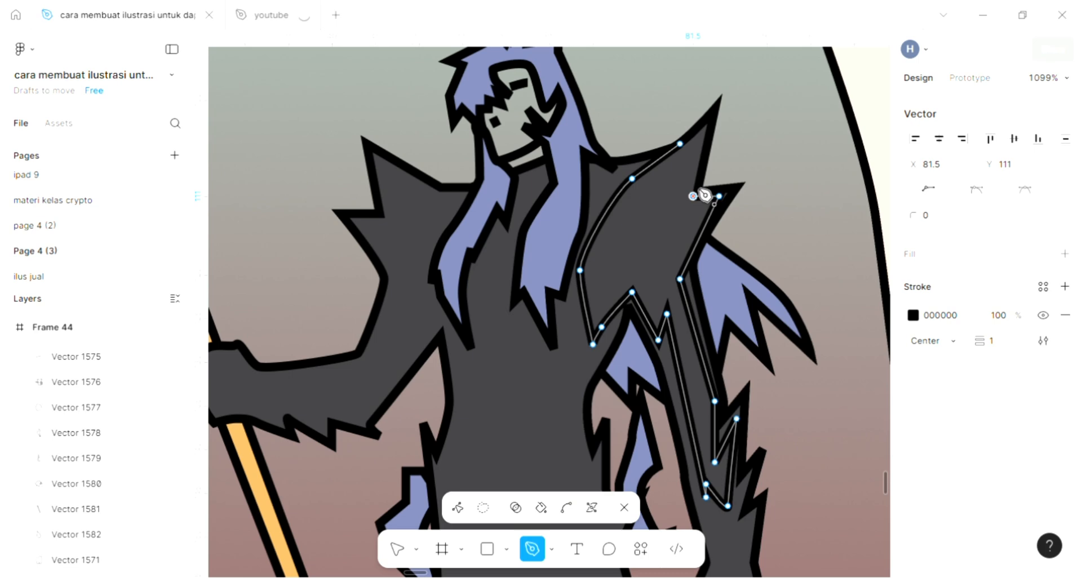
pyautogui.click(706, 125)
pyautogui.click(680, 144)
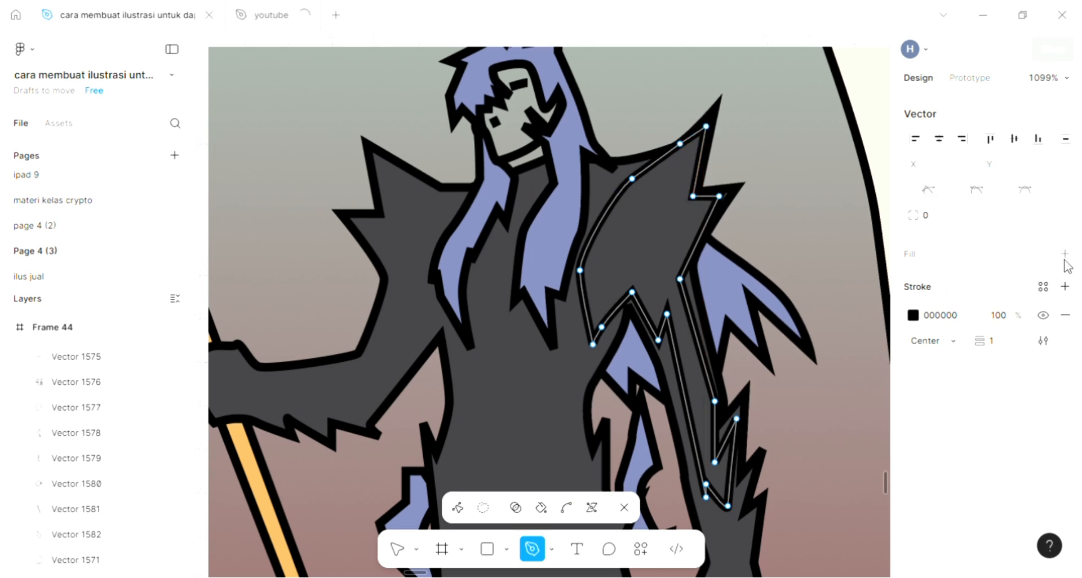
# Add a fill to the closed shoulder-and-arm shape, set it to orange EB8824, and finish editing the path
pyautogui.hscroll(1, 494, 378)
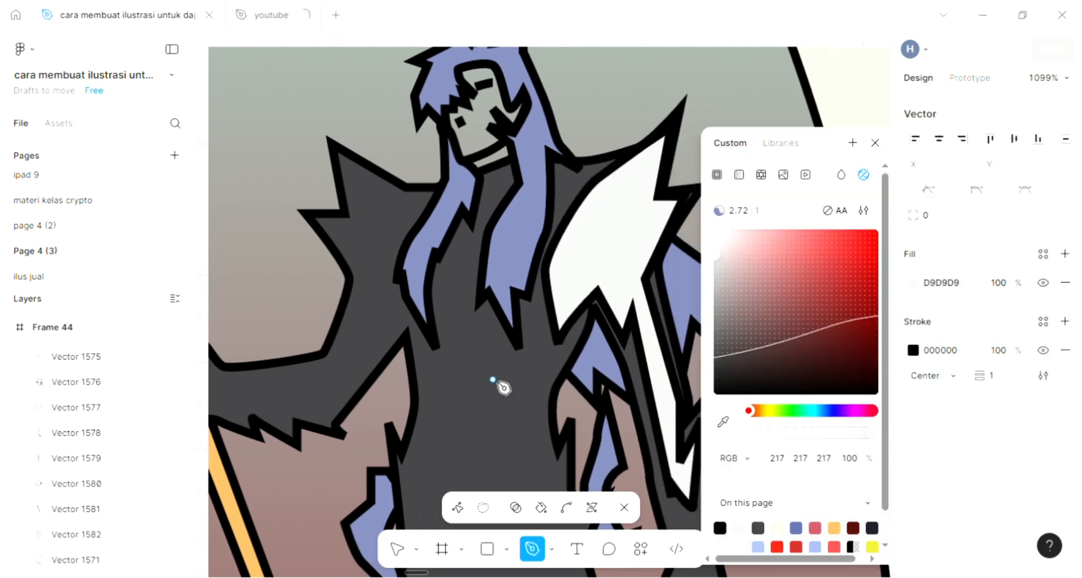
pyautogui.scroll(-1, 514, 402)
pyautogui.scroll(-2, 524, 409)
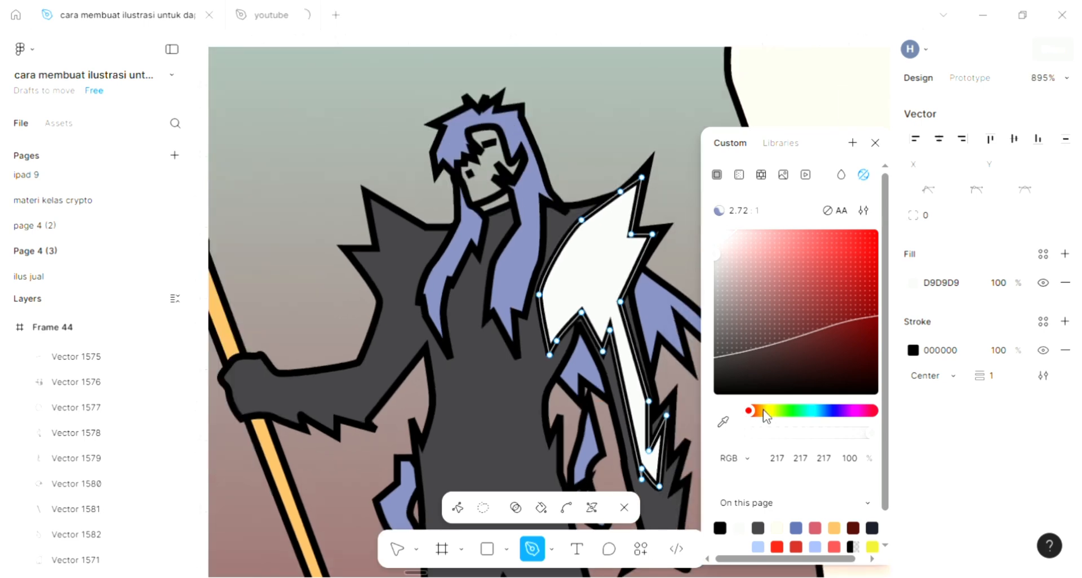
pyautogui.click(766, 411)
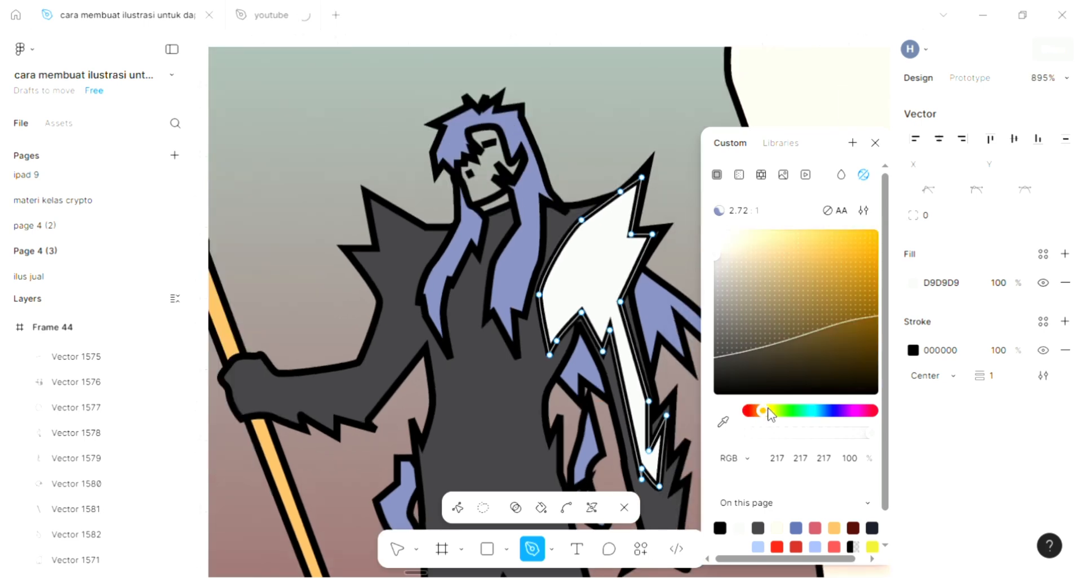
pyautogui.click(768, 411)
pyautogui.click(805, 240)
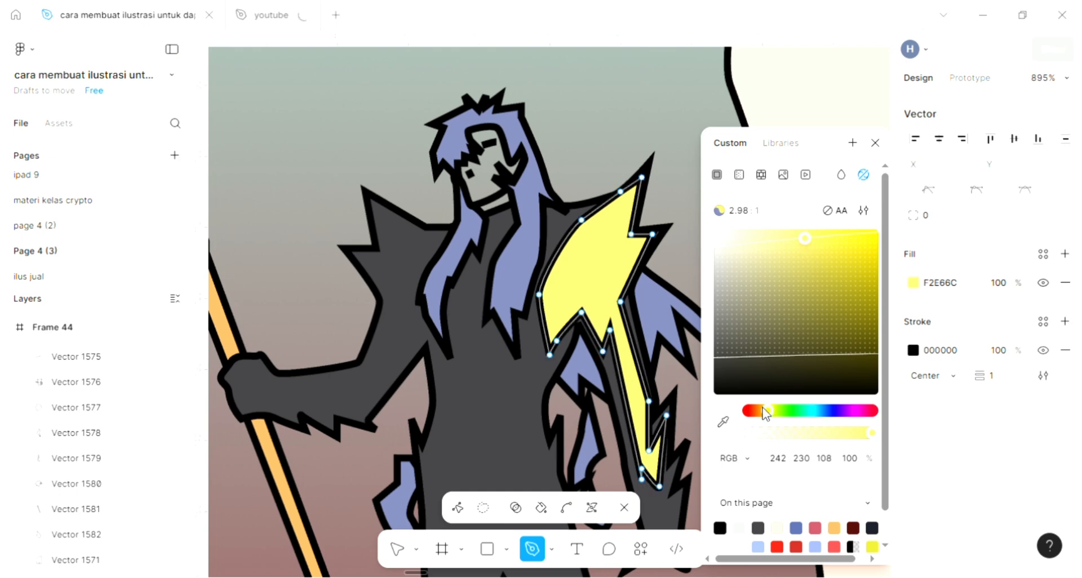
pyautogui.moveTo(765, 412); pyautogui.dragTo(764, 413)
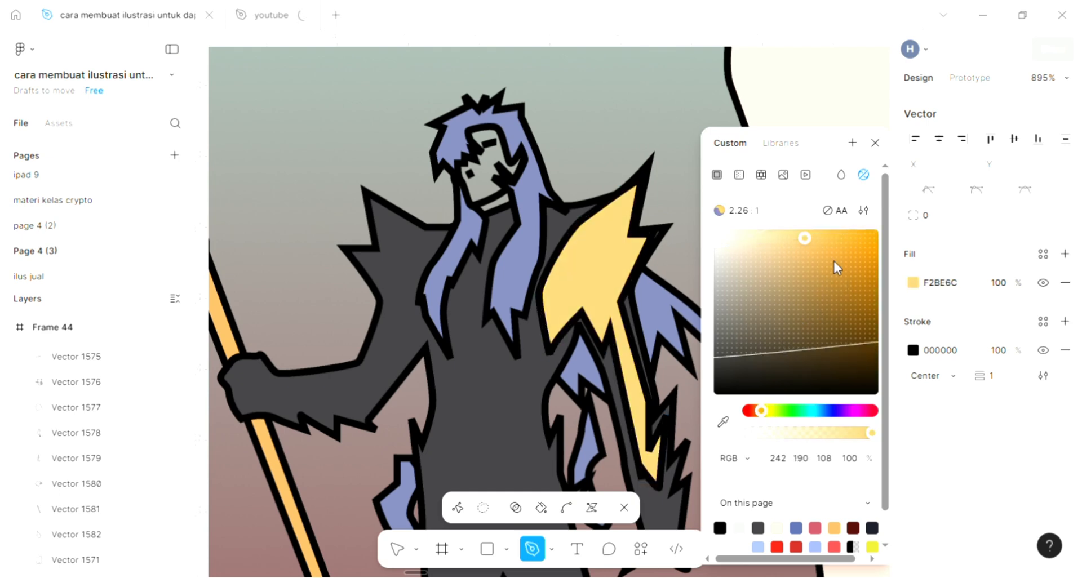
pyautogui.moveTo(834, 262); pyautogui.dragTo(853, 243)
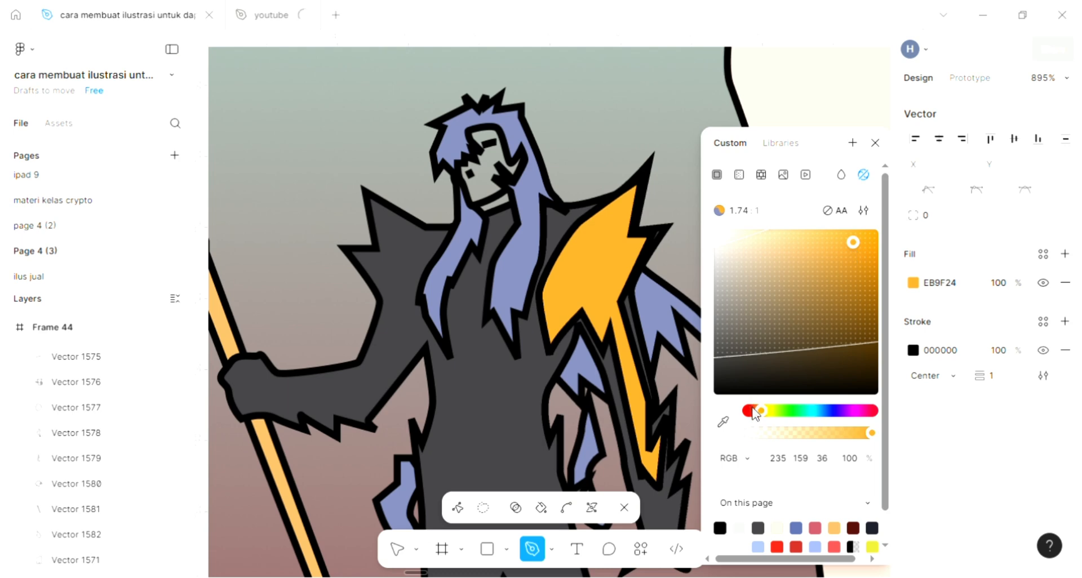
pyautogui.moveTo(755, 414); pyautogui.dragTo(742, 418)
pyautogui.moveTo(745, 416)
pyautogui.mouseDown()
pyautogui.moveTo(772, 414)
pyautogui.moveTo(762, 415)
pyautogui.mouseUp()
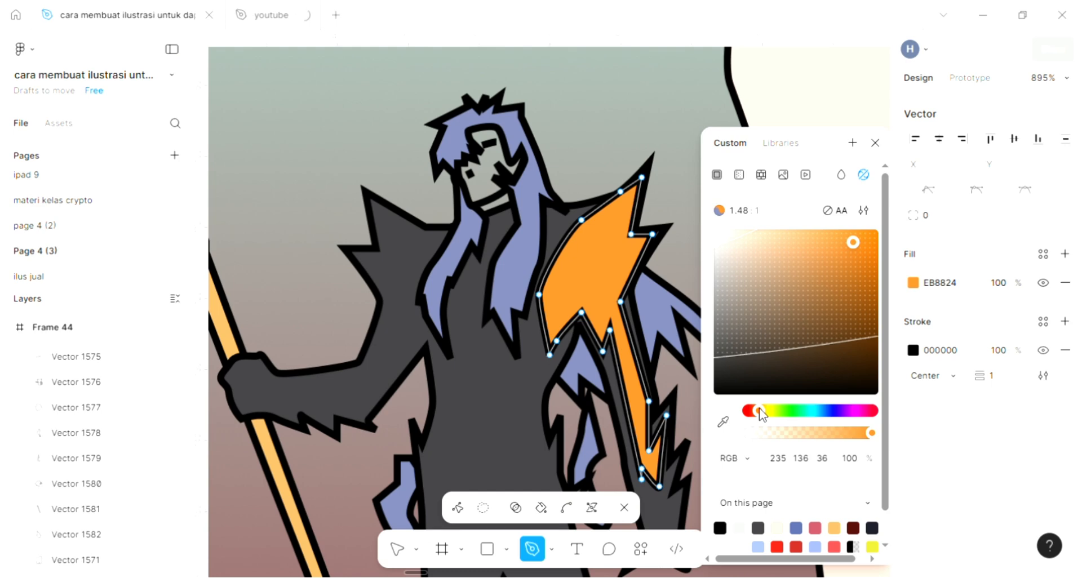
pyautogui.press('Escape')
pyautogui.click(606, 149)
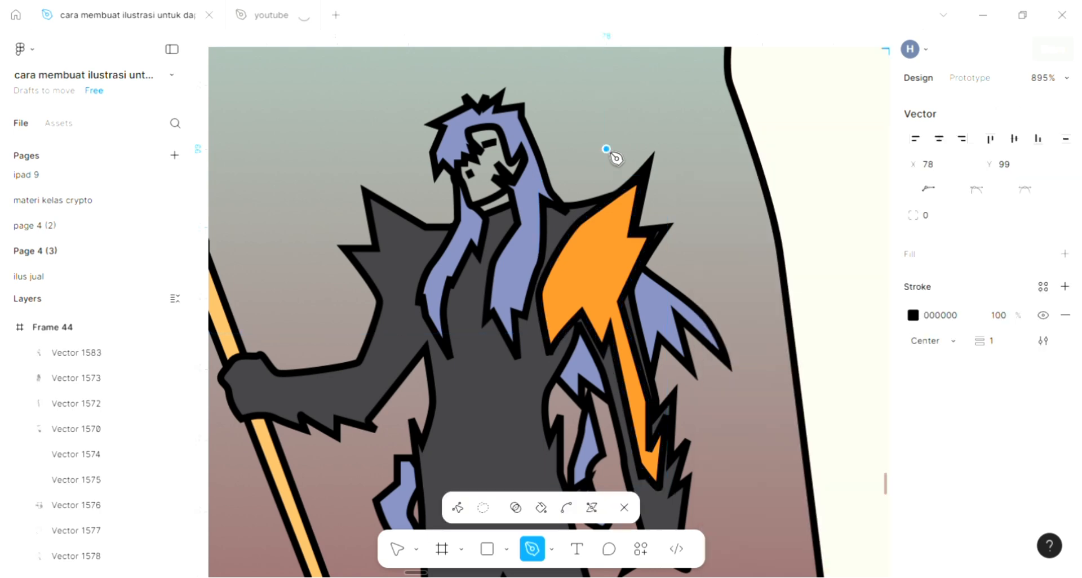
pyautogui.press('Escape')
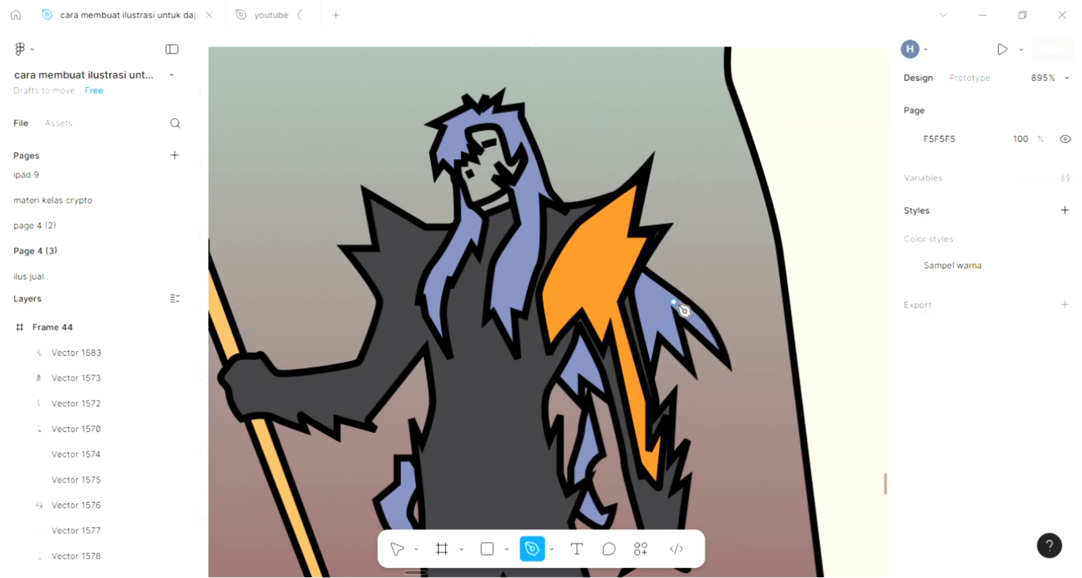
pyautogui.click(398, 552)
pyautogui.scroll(-1, 434, 374)
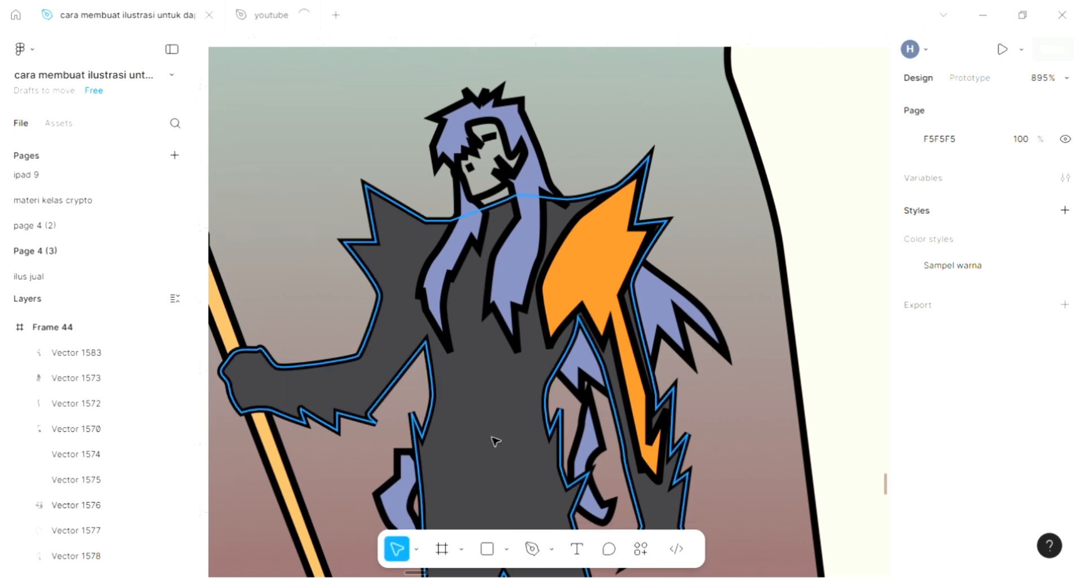
# Start a Pen path at the spear arm's upper shoulder spike and curve it down the inner upper arm beside the hair
pyautogui.click(530, 551)
pyautogui.hscroll(-5, 472, 384)
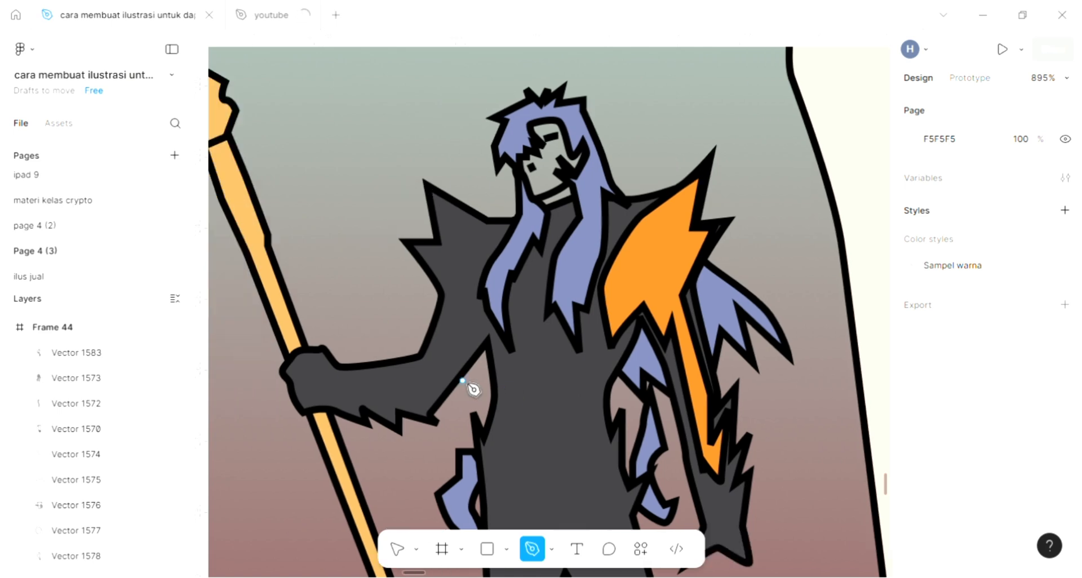
pyautogui.keyDown('ctrl'); pyautogui.scroll(5, 475, 264); pyautogui.keyUp('ctrl')
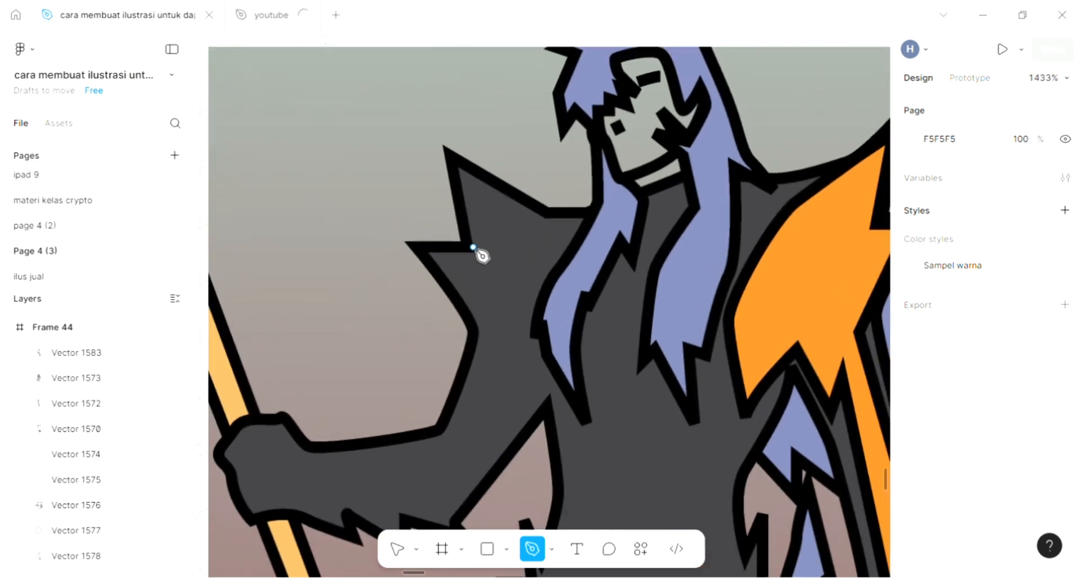
pyautogui.click(479, 179)
pyautogui.moveTo(541, 248); pyautogui.dragTo(513, 253)
pyautogui.moveTo(524, 345); pyautogui.dragTo(527, 366)
pyautogui.scroll(-1, 531, 374)
pyautogui.moveTo(524, 362); pyautogui.dragTo(524, 372)
pyautogui.scroll(-1, 510, 431)
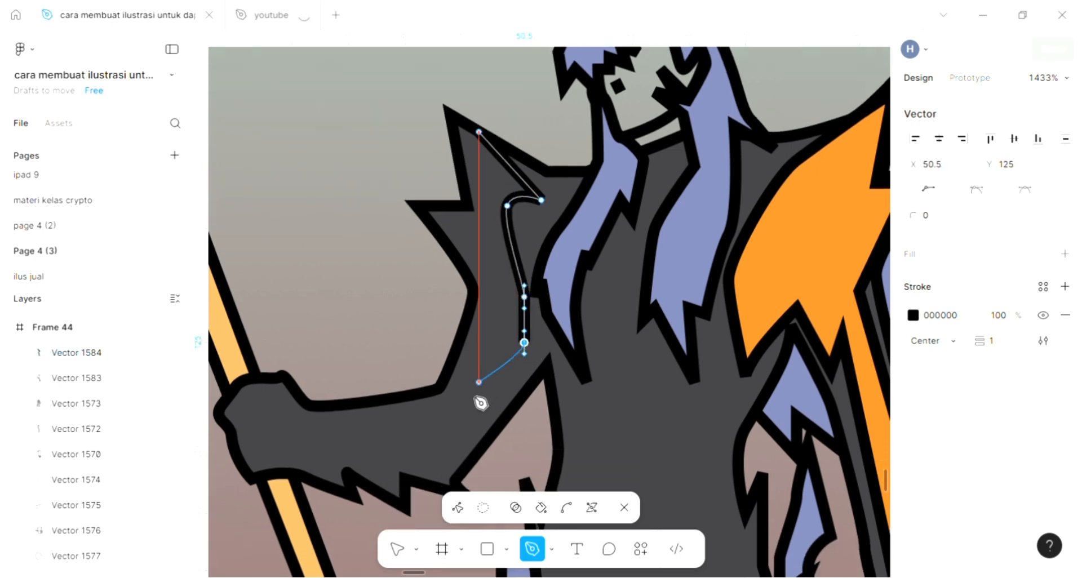
# Continue the path to the elbow and up around the two outer shoulder spikes, closing a shape of about 10.5 × 24.5
pyautogui.moveTo(457, 418); pyautogui.dragTo(457, 423)
pyautogui.click(474, 297)
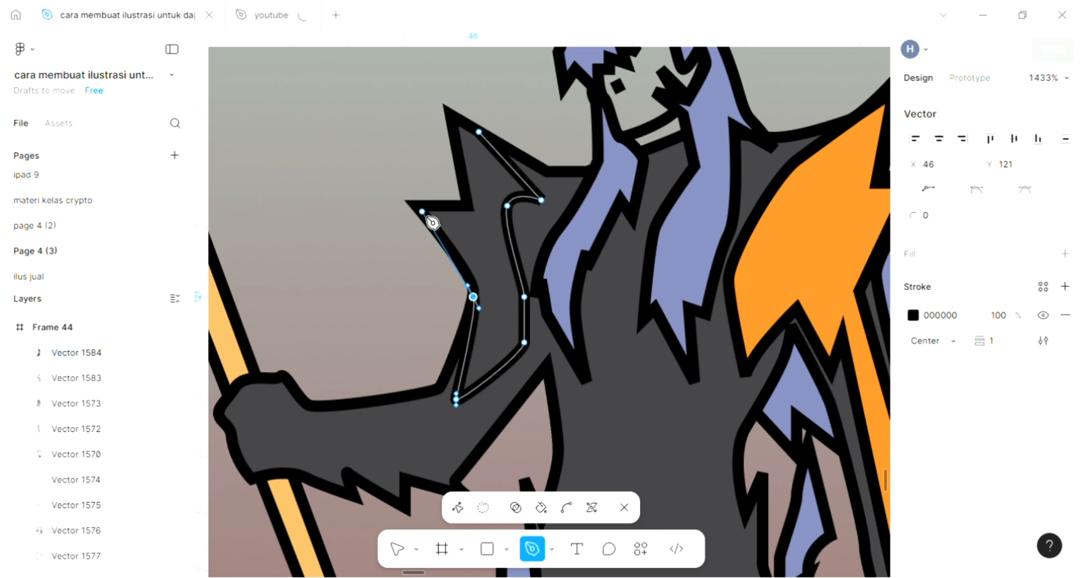
pyautogui.click(422, 212)
pyautogui.click(462, 205)
pyautogui.click(456, 121)
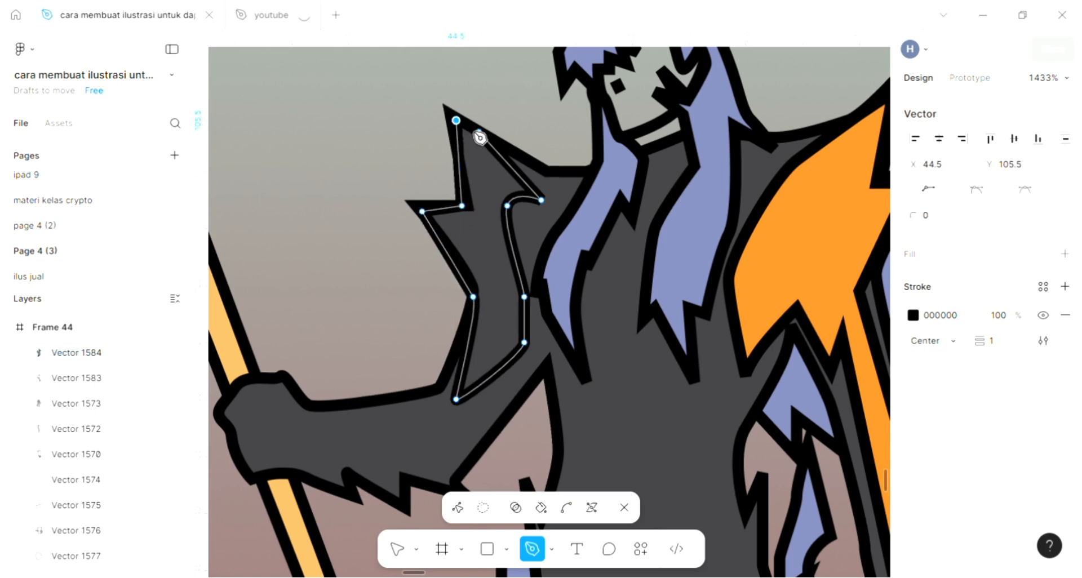
pyautogui.click(480, 133)
pyautogui.press('Escape')
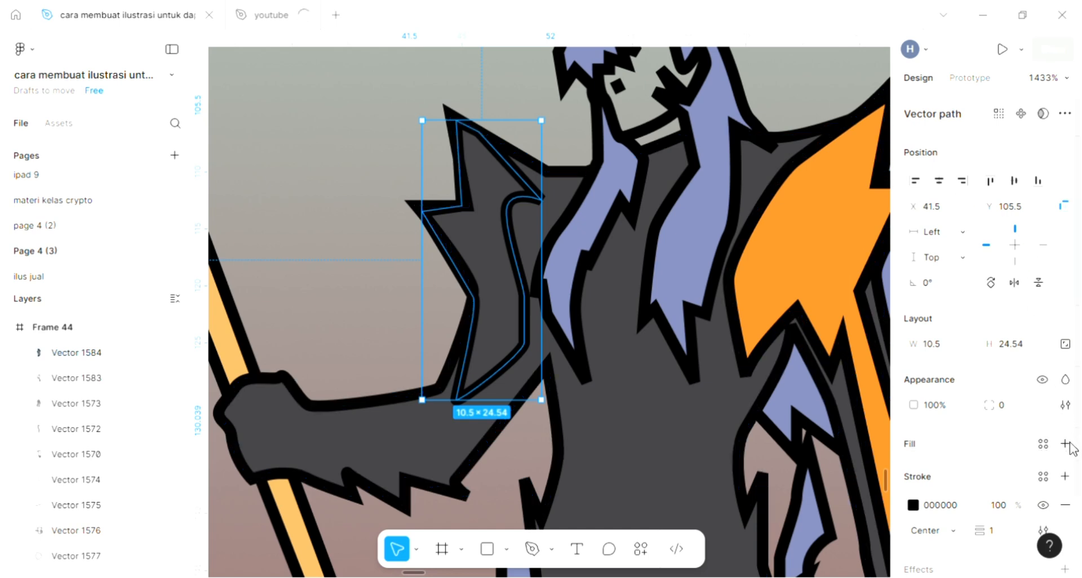
# Add a fill to the spear-arm shoulder shape and sample the other shoulder's orange, EB8824, for it
pyautogui.click(1065, 444)
pyautogui.hscroll(5, 662, 421)
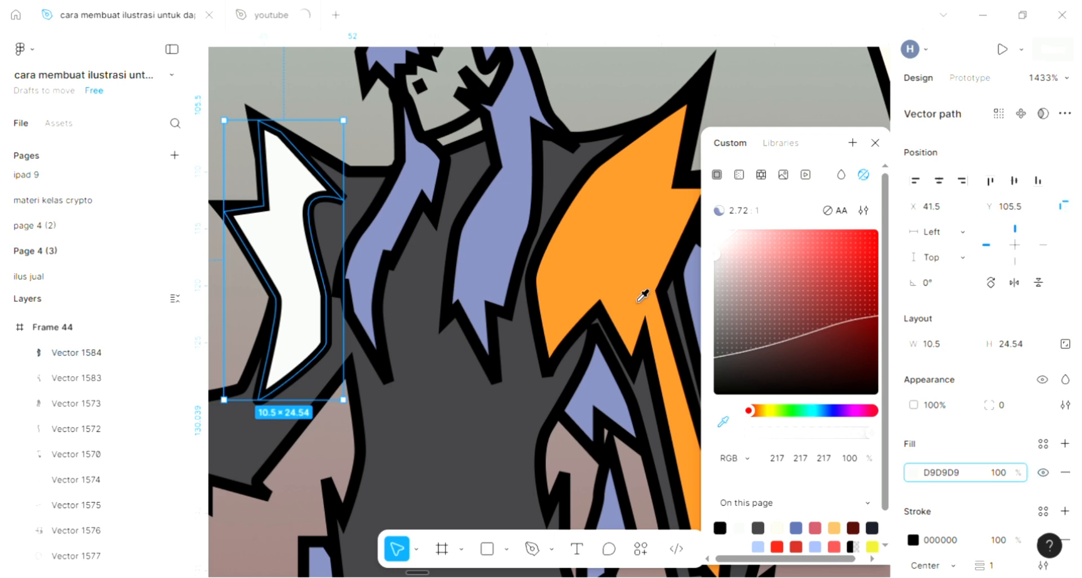
pyautogui.click(668, 320)
pyautogui.scroll(-2, 564, 282)
pyautogui.scroll(3, 549, 282)
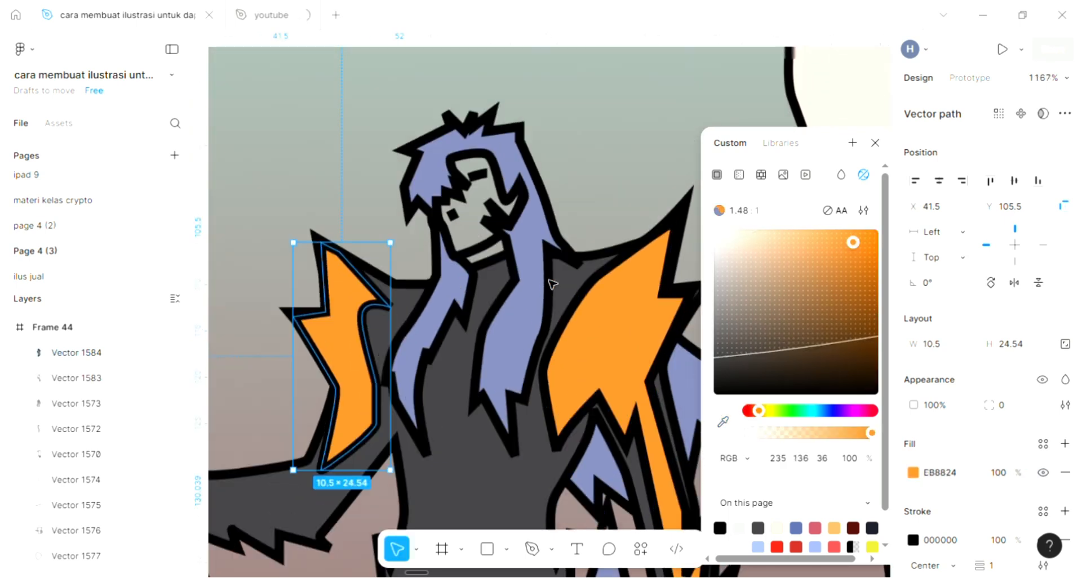
# Add a fill to the small character's face shape and sample the large shape's pale cream, RGB 255 226 211, for it
pyautogui.click(494, 257)
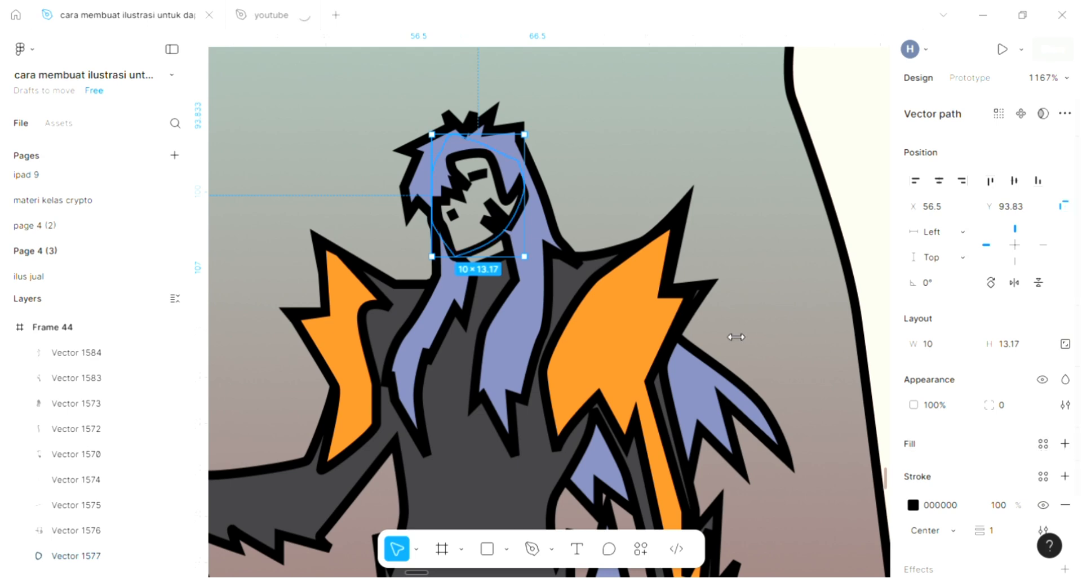
pyautogui.scroll(-3, 657, 338)
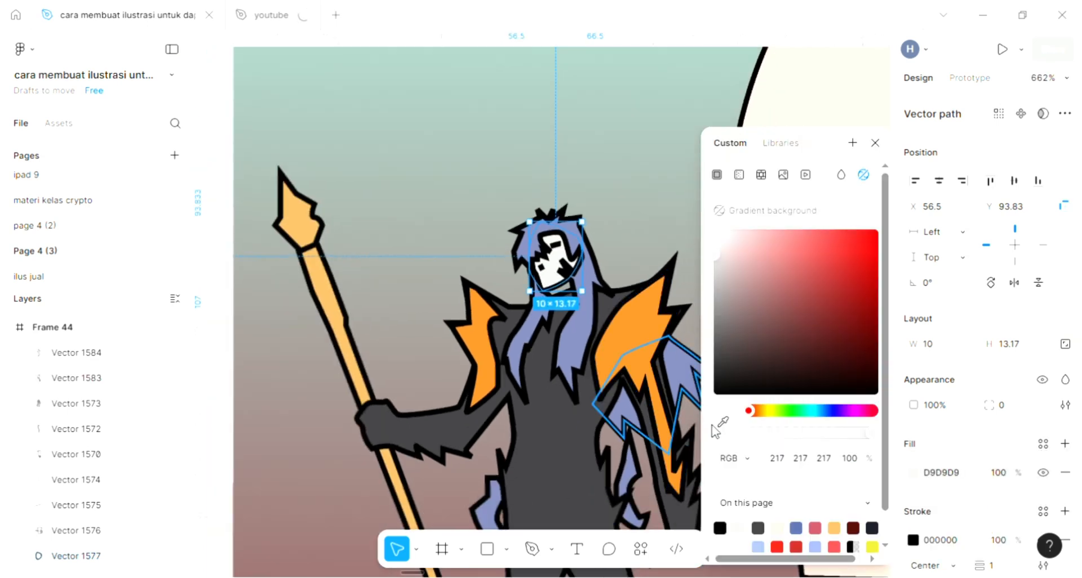
pyautogui.click(724, 422)
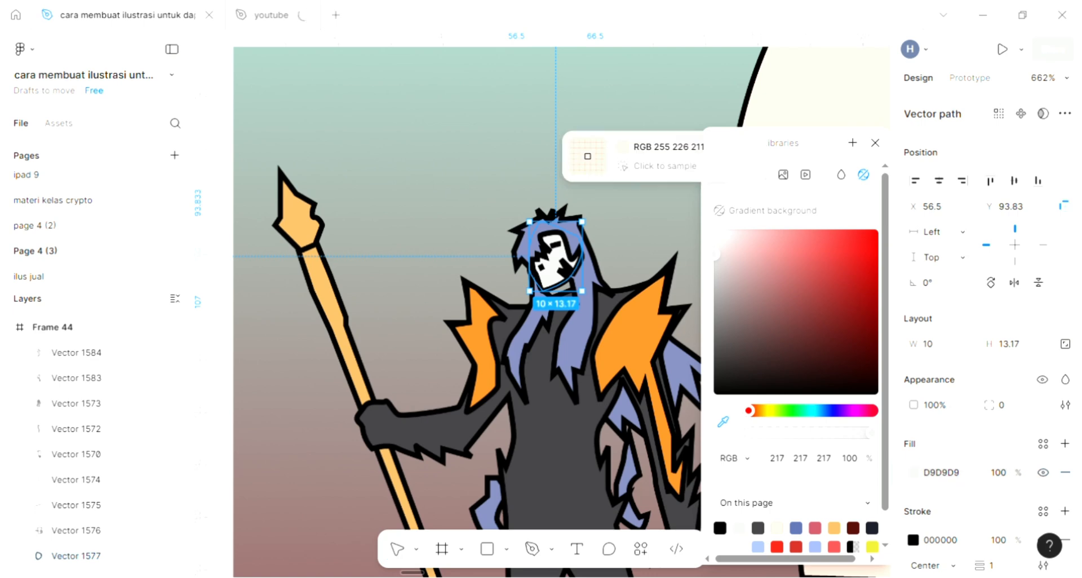
pyautogui.click(776, 118)
pyautogui.click(499, 178)
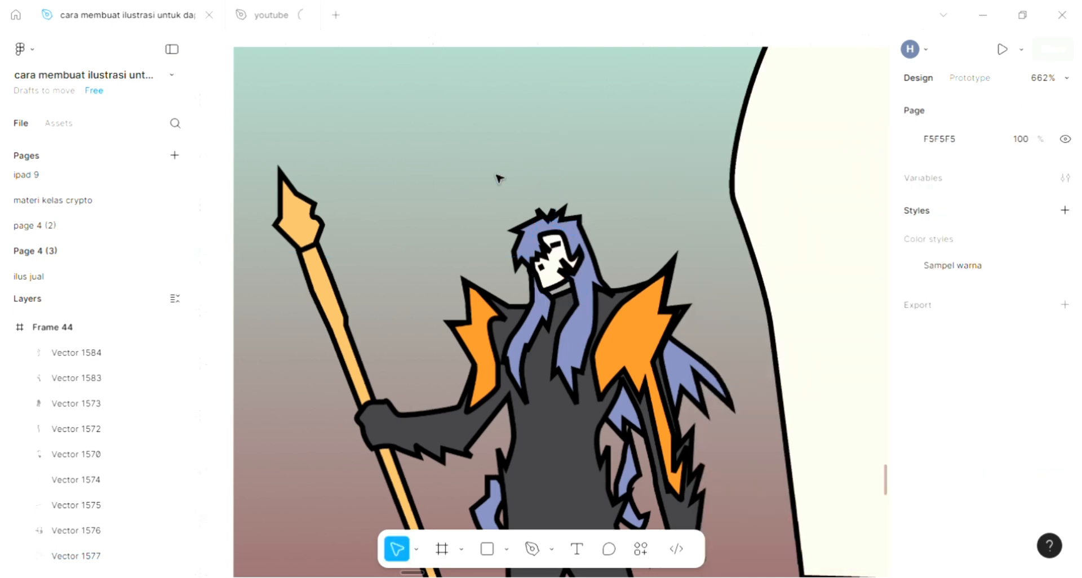
# Draw a closed, pointed chest panel of about 10.6 × 37 with the Pen from the small character's chin down to the waist
pyautogui.scroll(-2, 499, 179)
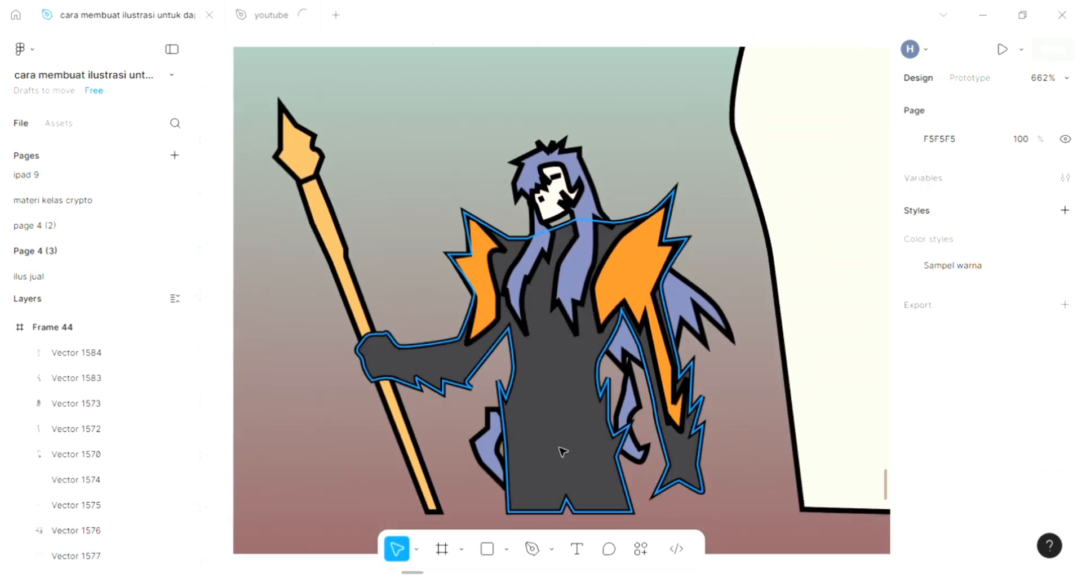
pyautogui.click(532, 551)
pyautogui.scroll(1, 433, 358)
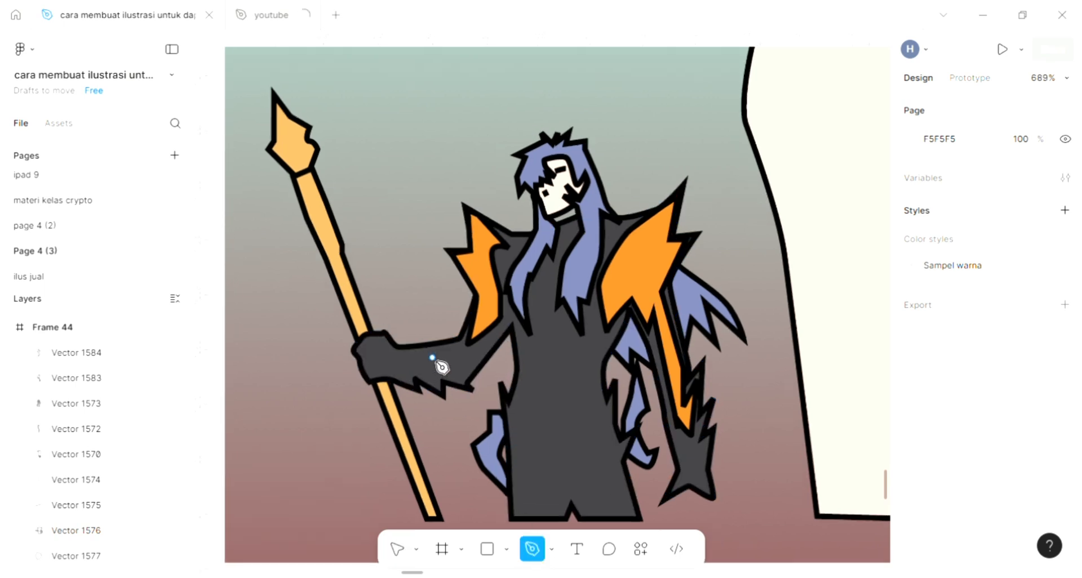
pyautogui.scroll(1, 458, 384)
pyautogui.scroll(2, 566, 313)
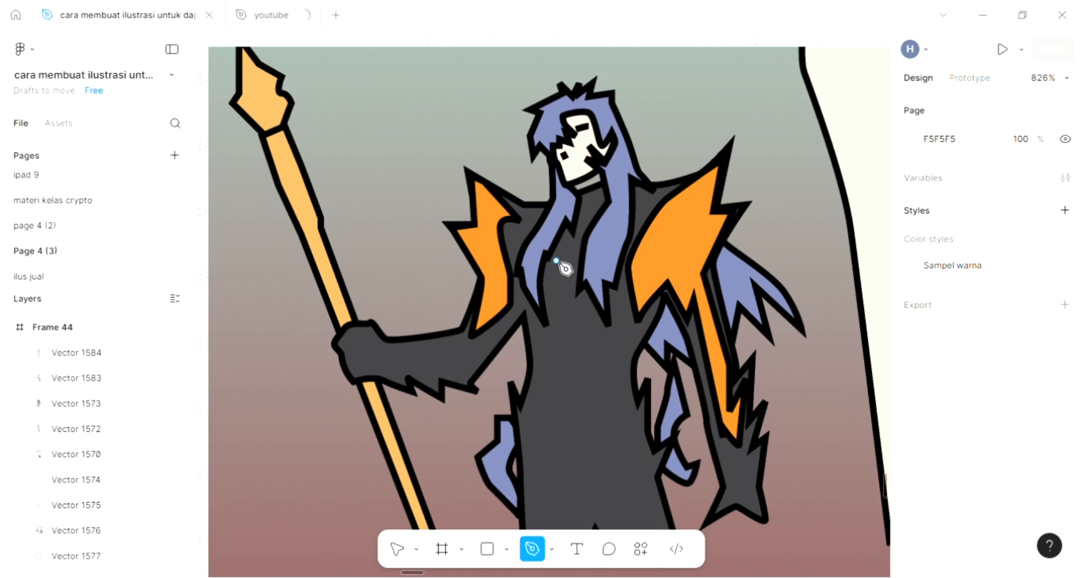
pyautogui.scroll(1, 565, 269)
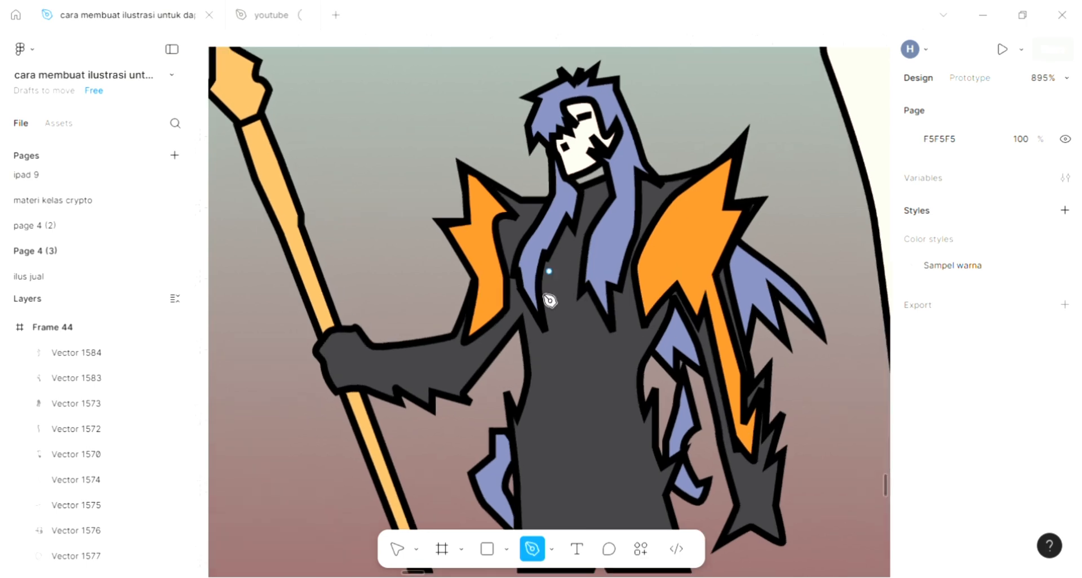
pyautogui.click(566, 428)
pyautogui.moveTo(594, 367); pyautogui.dragTo(599, 359)
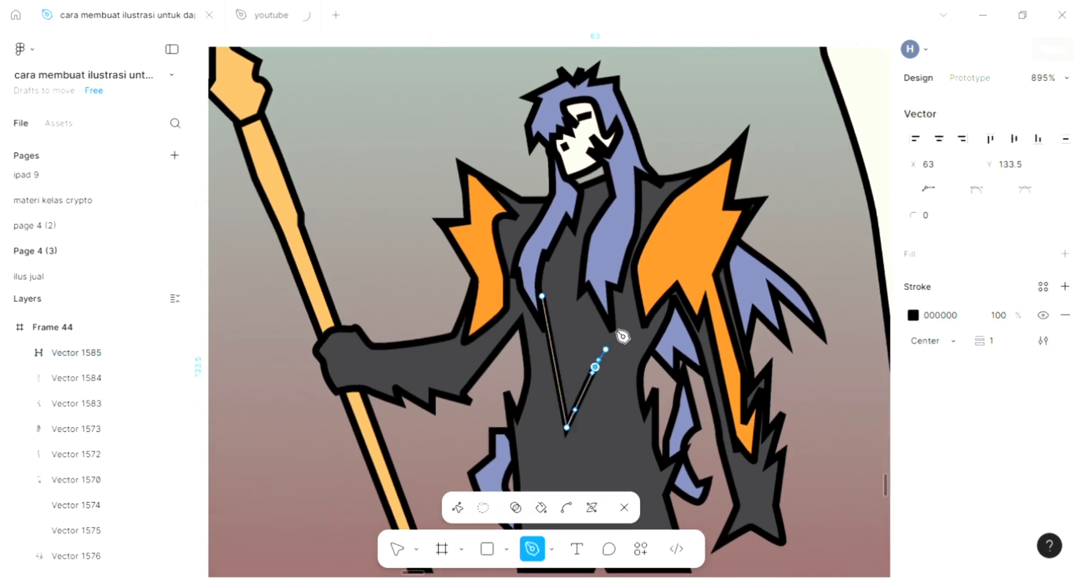
pyautogui.click(617, 296)
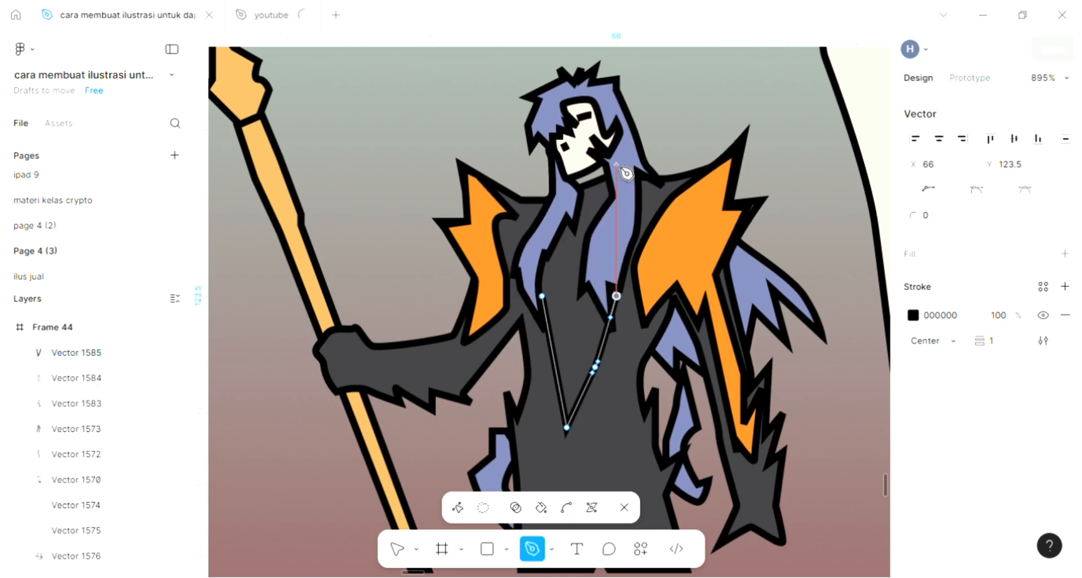
pyautogui.click(567, 176)
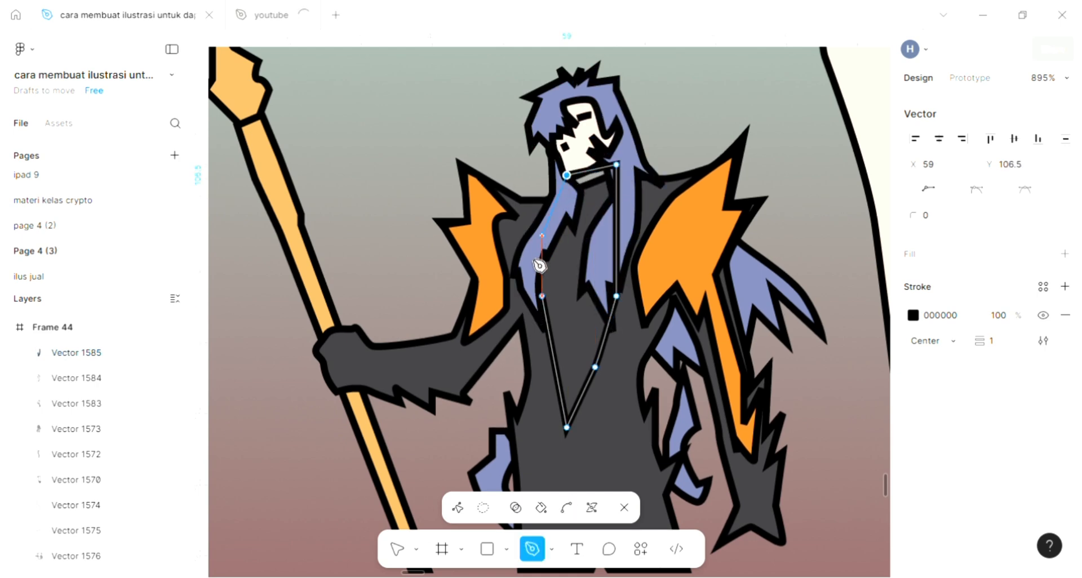
pyautogui.moveTo(542, 297); pyautogui.dragTo(558, 313)
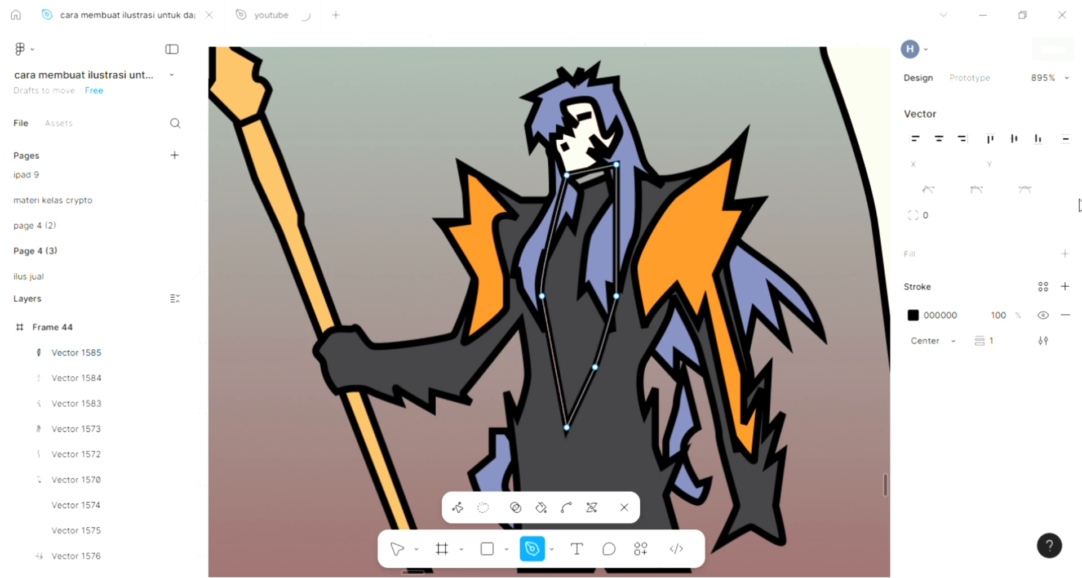
# Add a fill to the chest panel and sample the shoulder armour's orange, EB8824, for it
pyautogui.click(1062, 257)
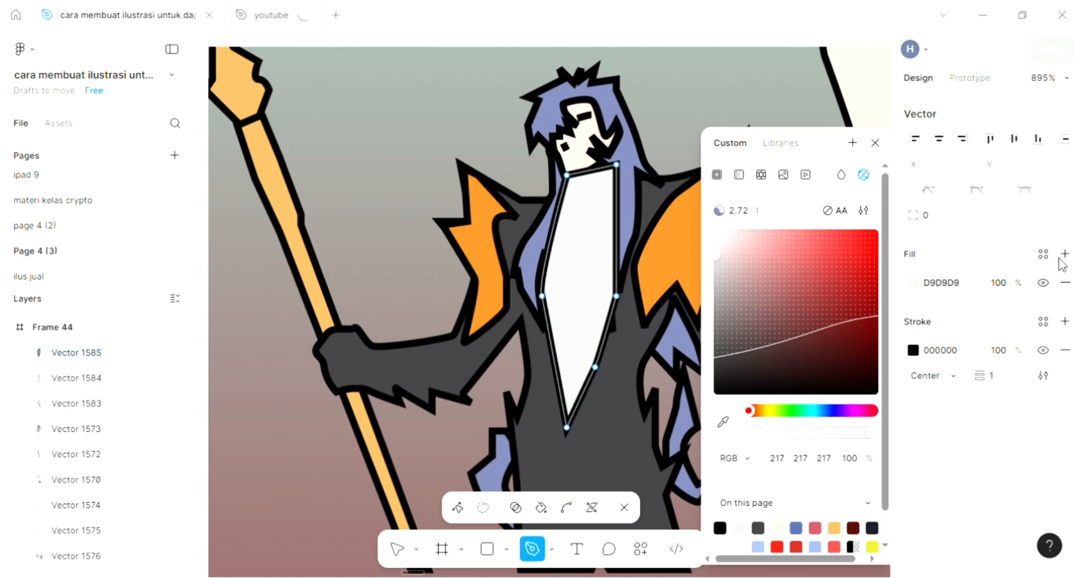
pyautogui.click(875, 144)
pyautogui.scroll(-3, 715, 313)
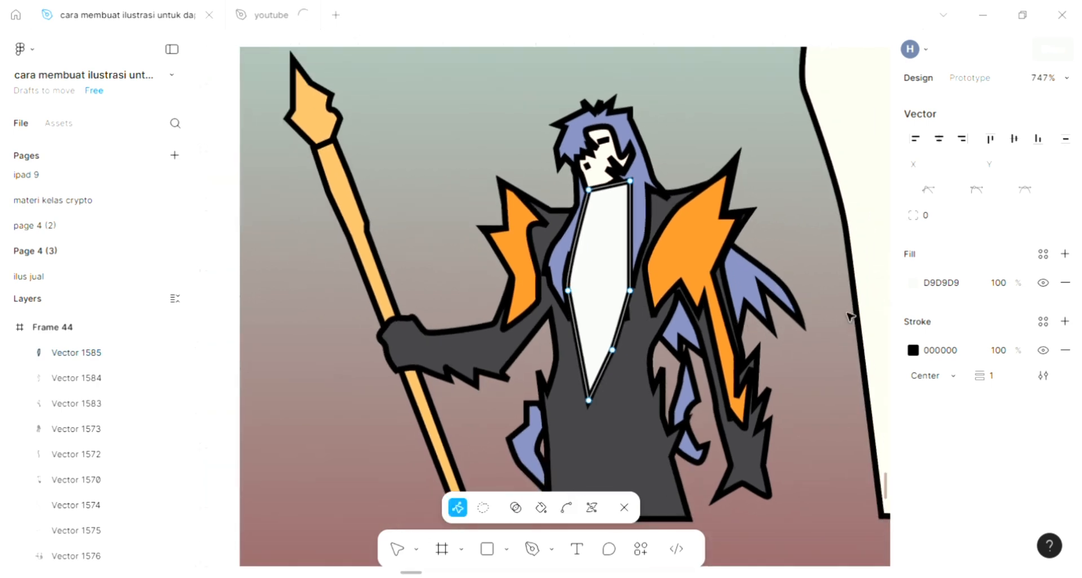
pyautogui.press('Escape')
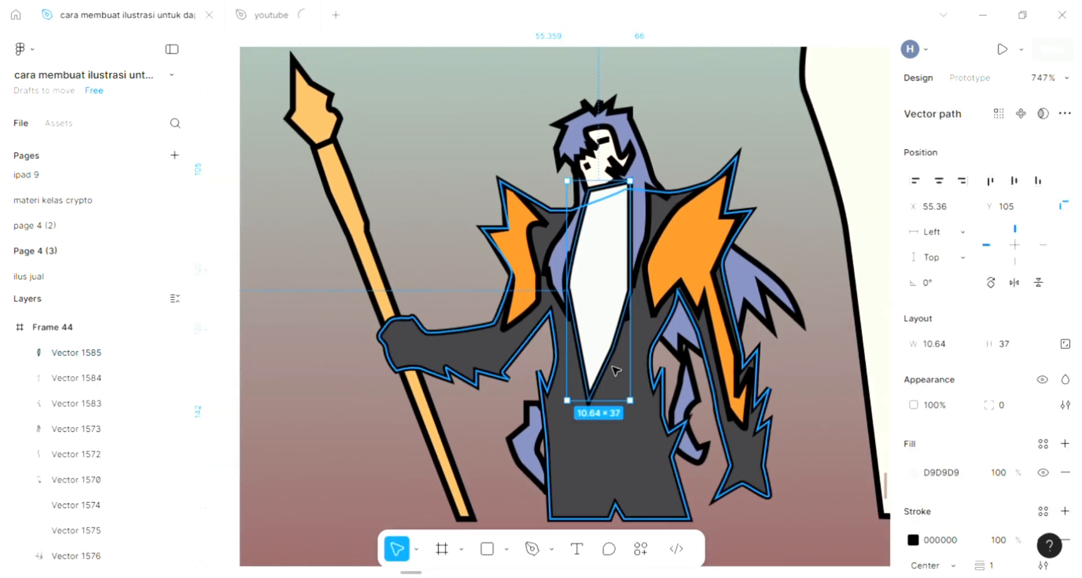
pyautogui.press('i')
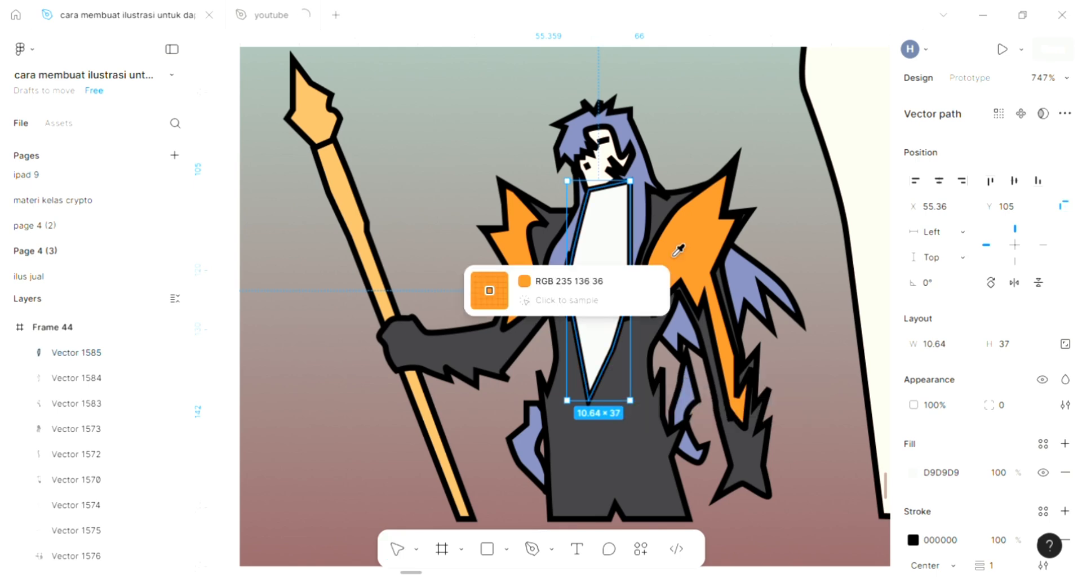
pyautogui.click(680, 270)
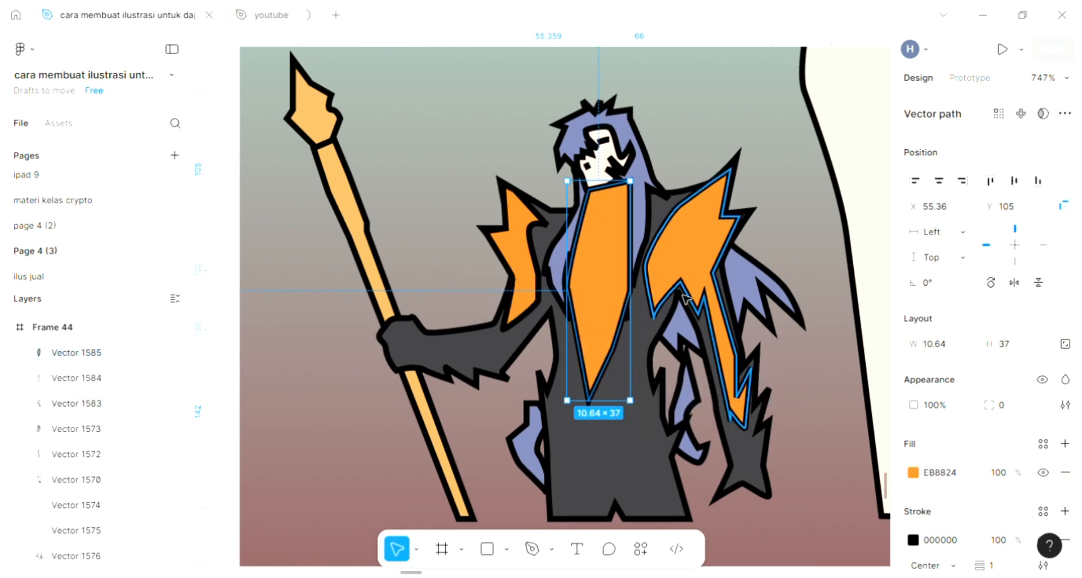
# Send the orange chest panel backward in the layer order so it sits behind the hair and face but in front of the robe
pyautogui.hscroll(-1, 685, 299)
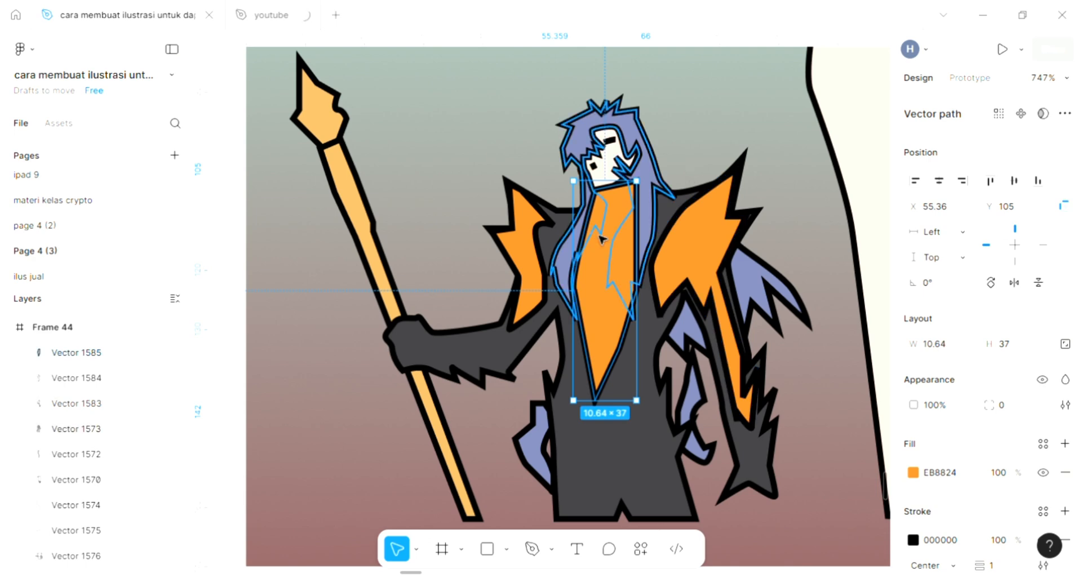
pyautogui.scroll(2, 603, 243)
pyautogui.hotkey('ctrl', '[')
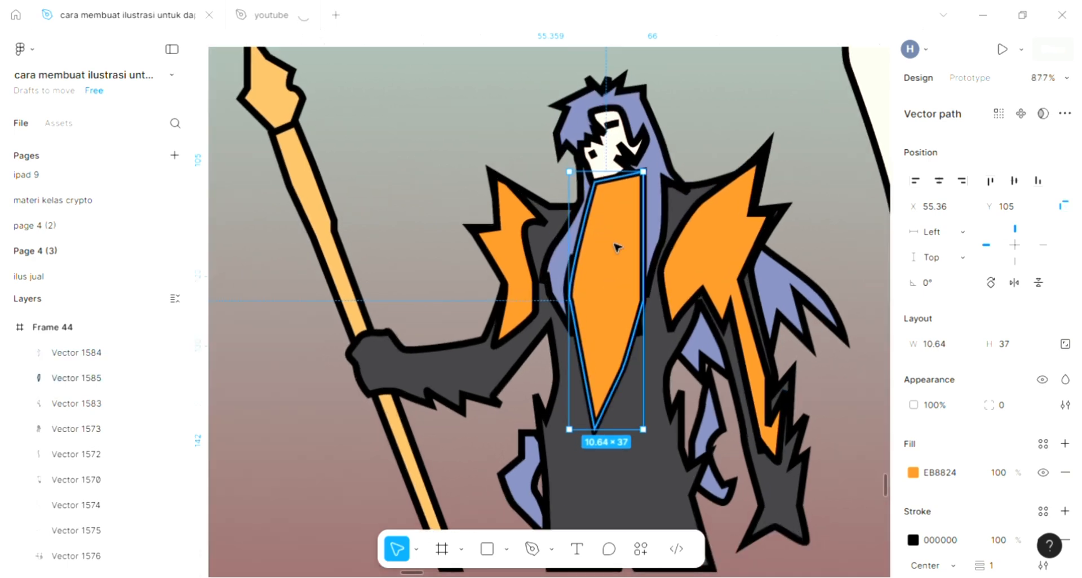
pyautogui.hotkey('ctrl', '[')
pyautogui.hotkey('ctrl', '[')
pyautogui.hotkey('ctrl', '[')
pyautogui.hotkey('ctrl', '[')
pyautogui.hotkey('ctrl', '[')
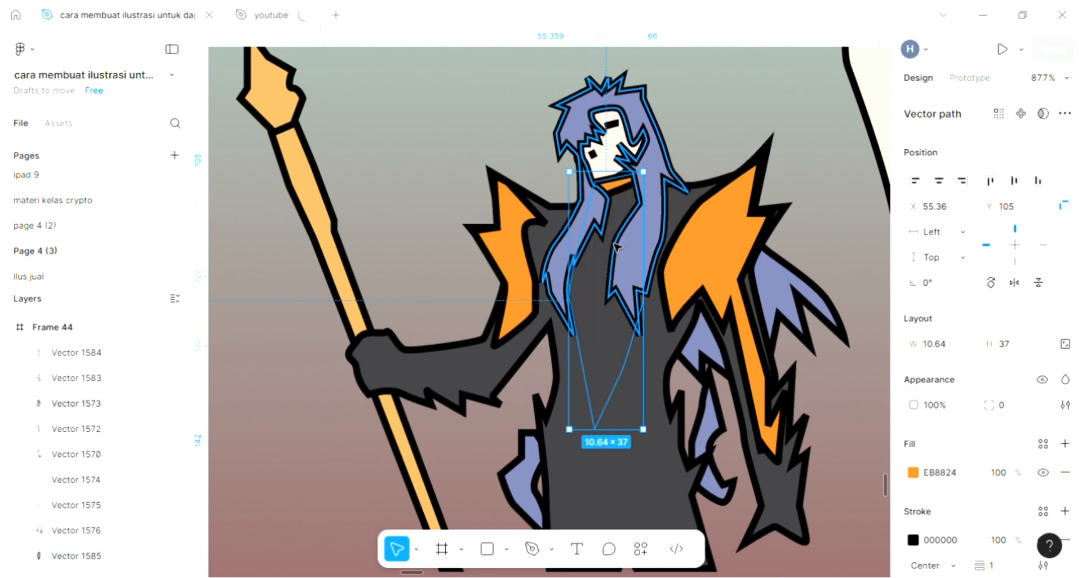
pyautogui.hotkey('ctrl', ']')
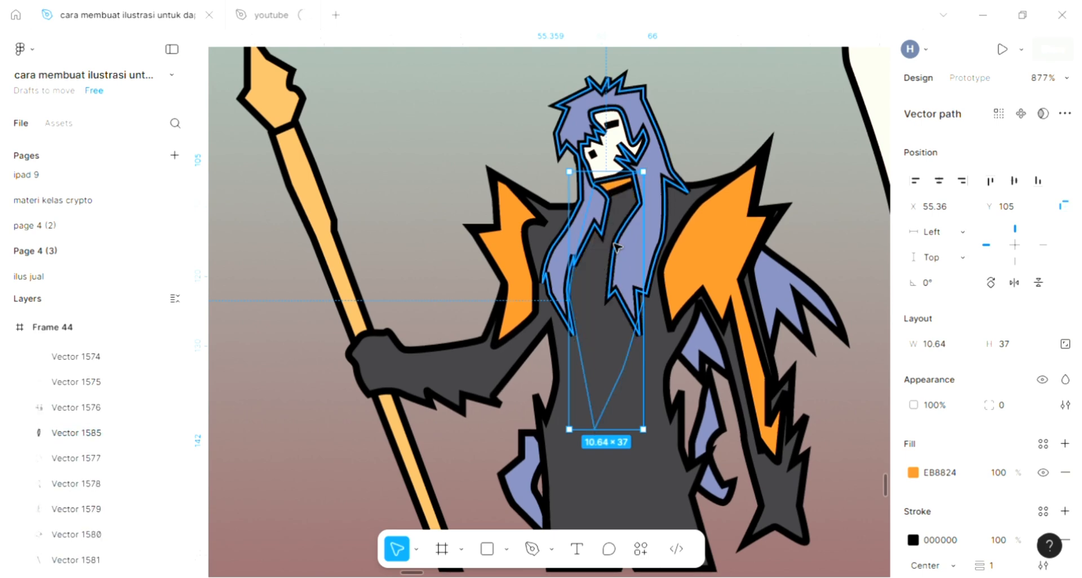
pyautogui.hotkey('ctrl', ']')
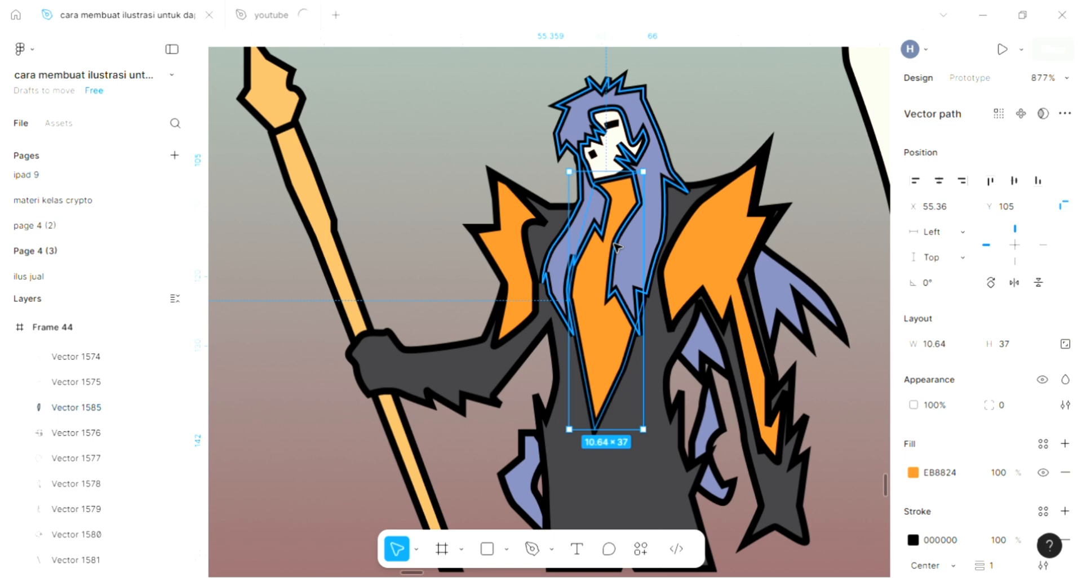
pyautogui.click(704, 120)
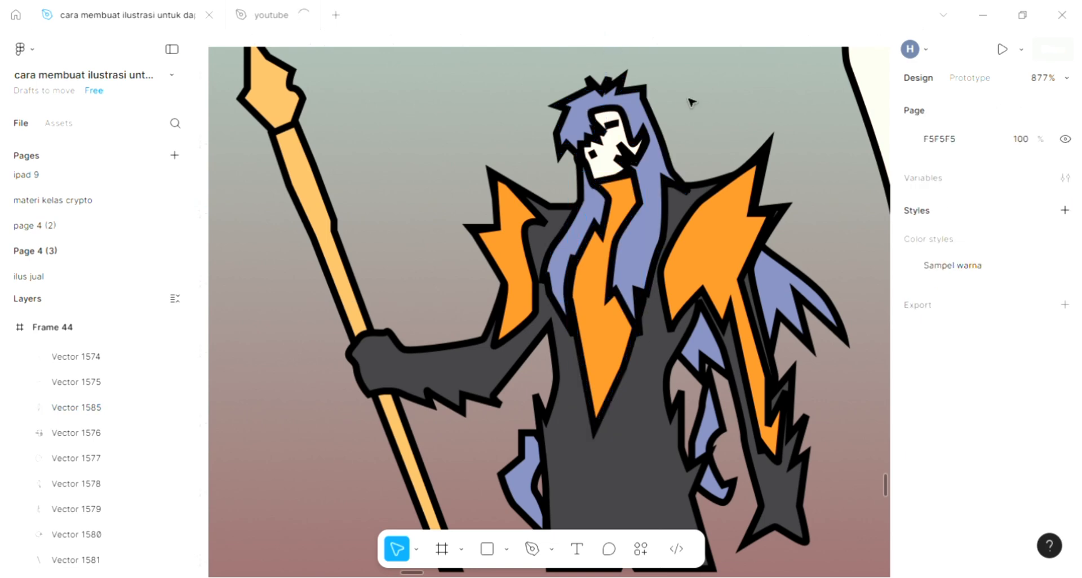
# Draw two fold lines of about 1.5 × 12.5 and 1.7 × 11 up from the robe's hem, between its spear-side edge and the notch
pyautogui.scroll(-4, 696, 113)
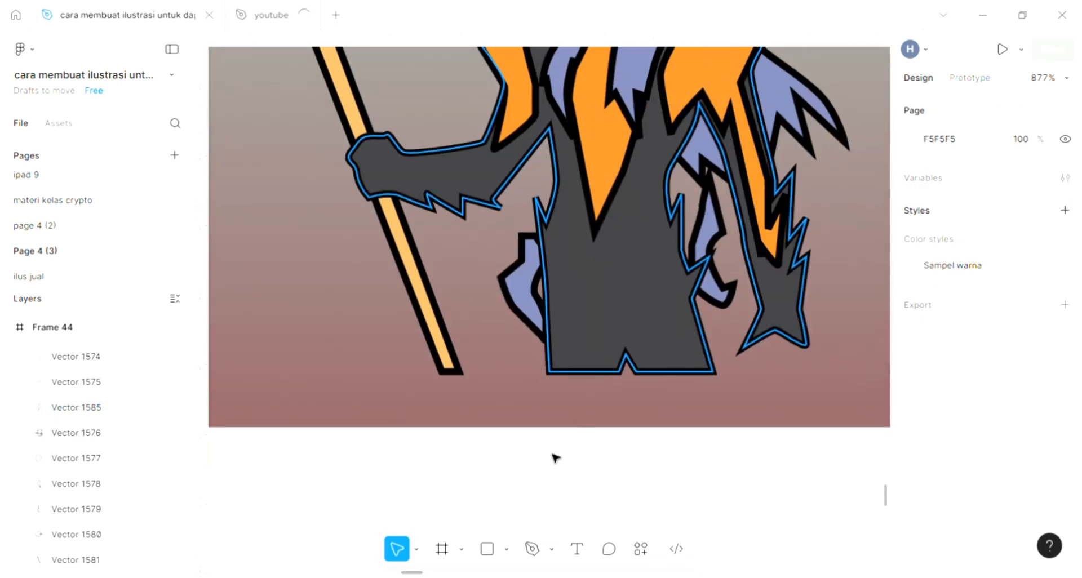
pyautogui.click(533, 549)
pyautogui.scroll(1, 474, 370)
pyautogui.scroll(-1, 584, 350)
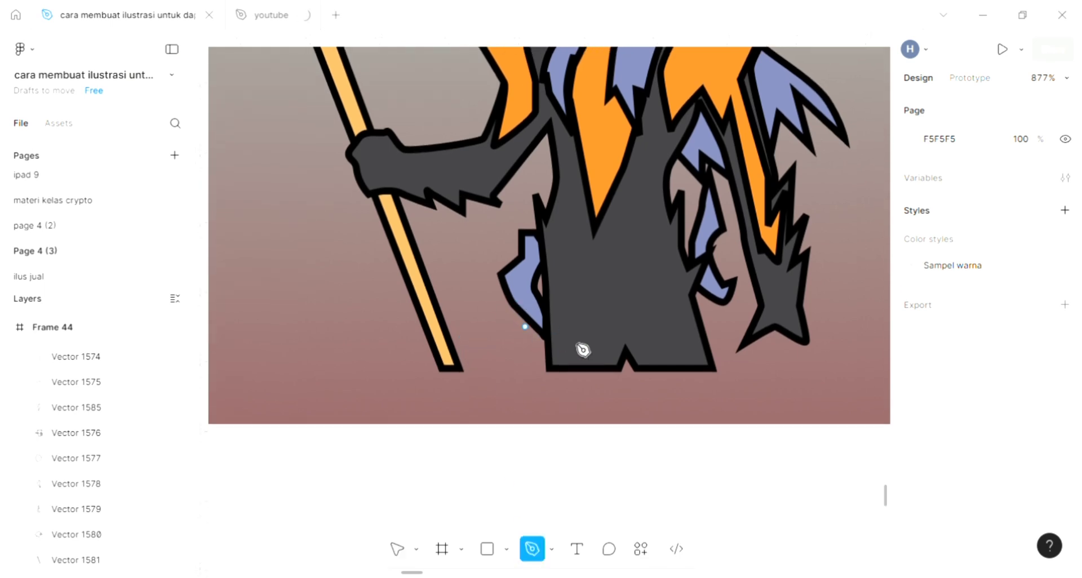
pyautogui.click(570, 365)
pyautogui.click(577, 278)
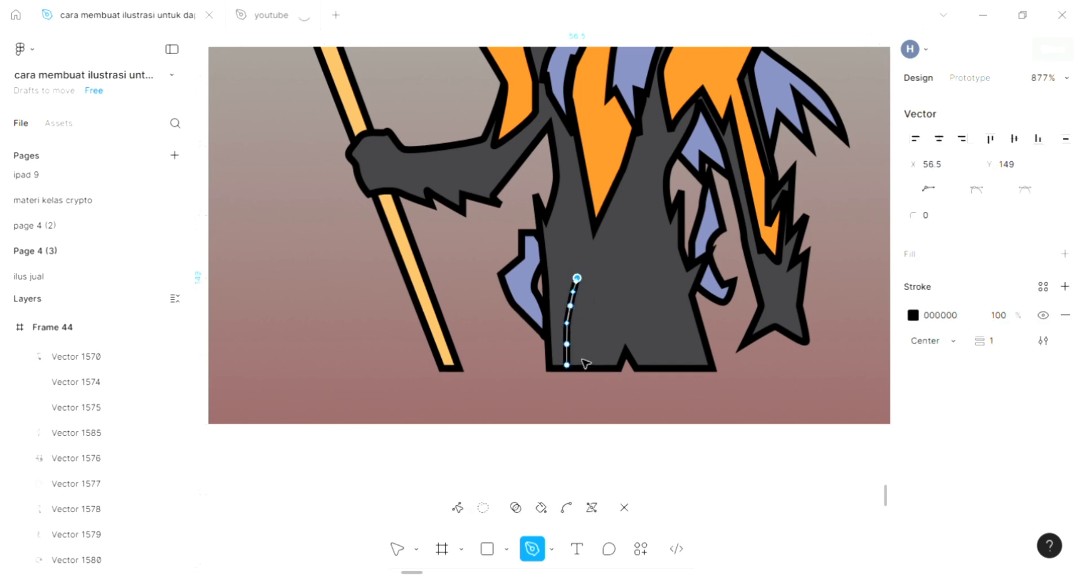
pyautogui.press('Escape')
pyautogui.press('p')
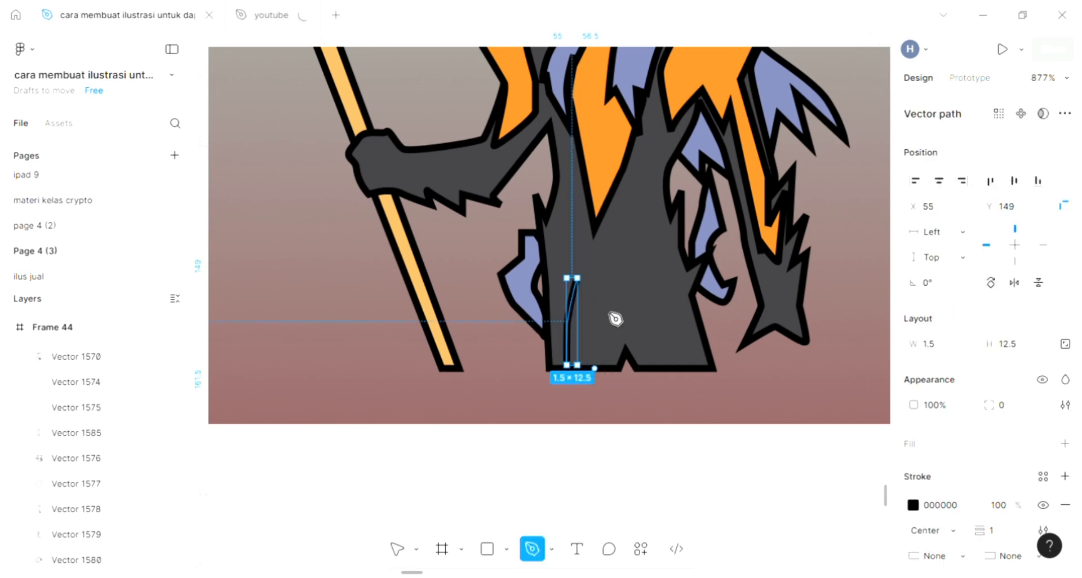
pyautogui.click(605, 291)
pyautogui.press('Escape')
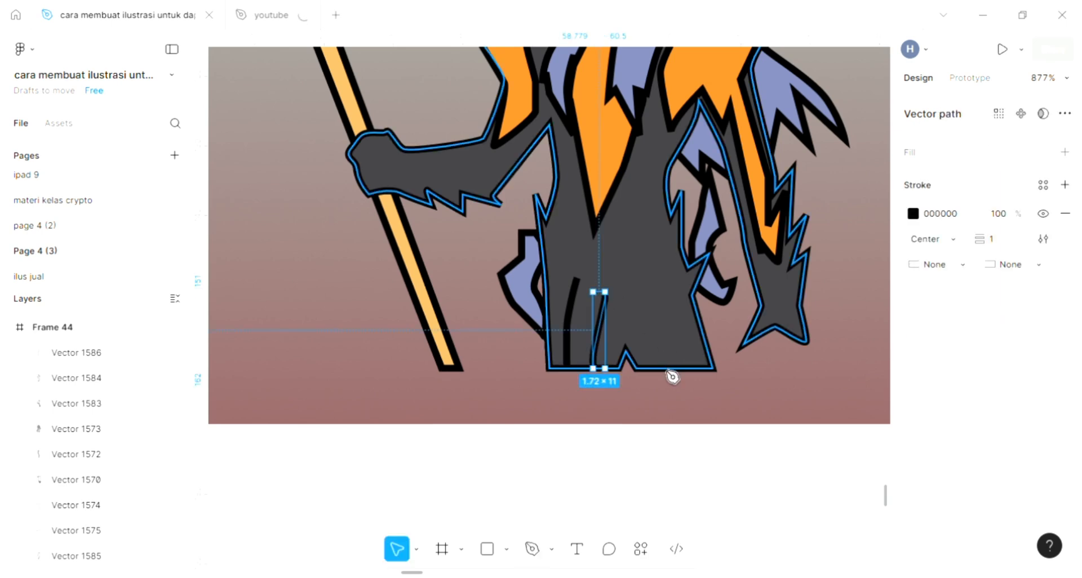
# Draw two more fold lines up from the hem on the notch's other side, the one nearer the notch about 3 × 9
pyautogui.press('p')
pyautogui.click(661, 368)
pyautogui.click(639, 306)
pyautogui.press('Escape')
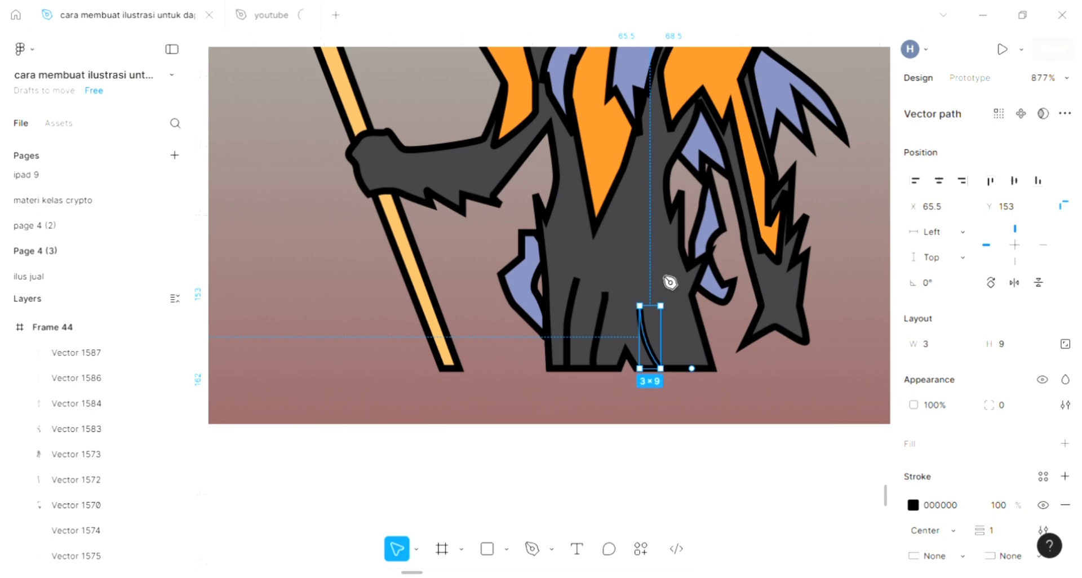
pyautogui.press('p')
pyautogui.click(692, 368)
pyautogui.click(664, 323)
pyautogui.press('Escape')
pyautogui.press('Escape')
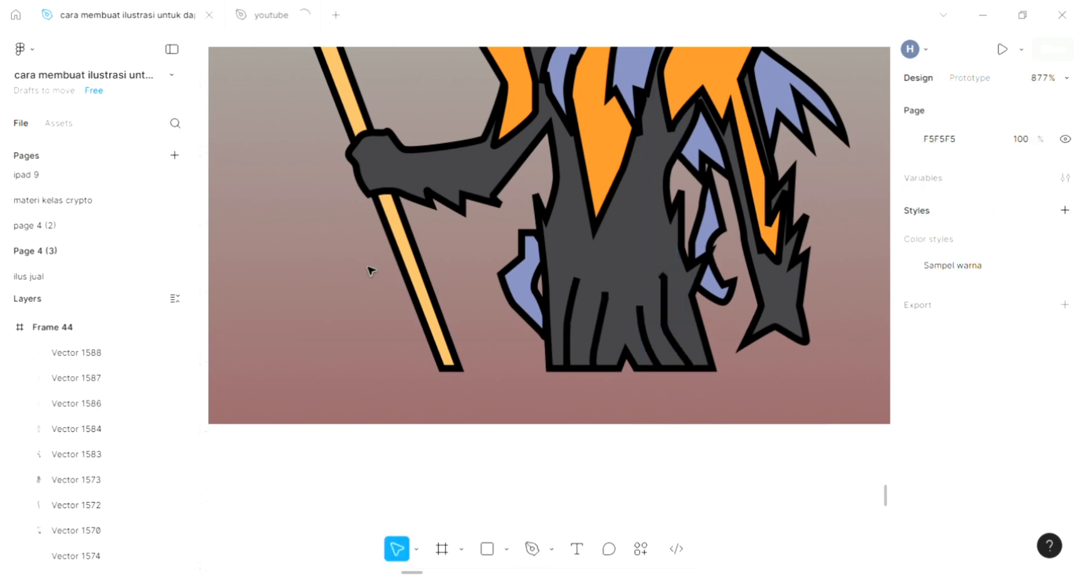
# Draw a wavy Pen line from the spear hand's outer edge along the upper forearm
pyautogui.scroll(3, 370, 271)
pyautogui.press('p')
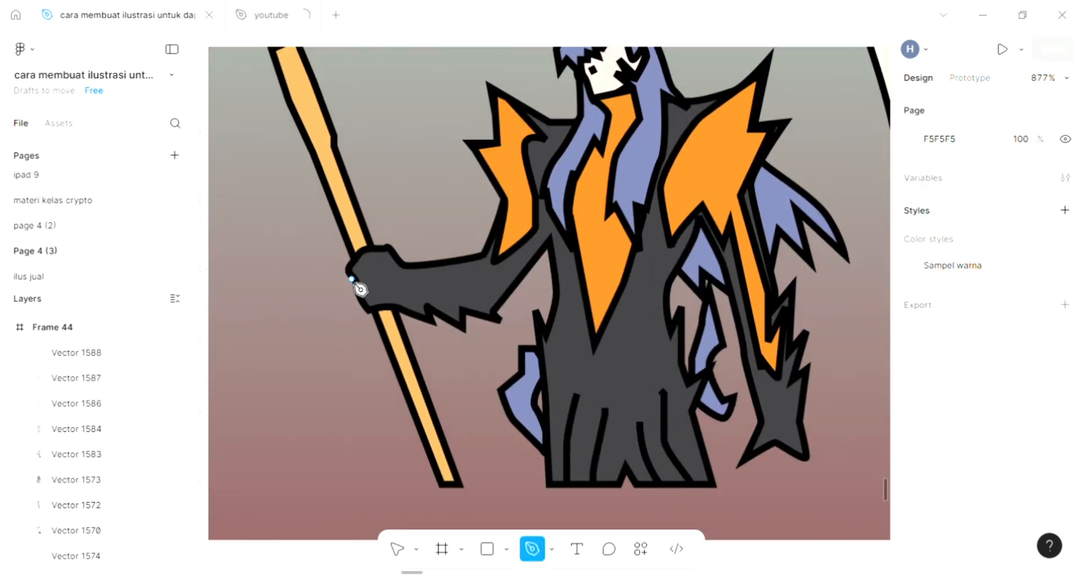
pyautogui.click(352, 272)
pyautogui.click(463, 272)
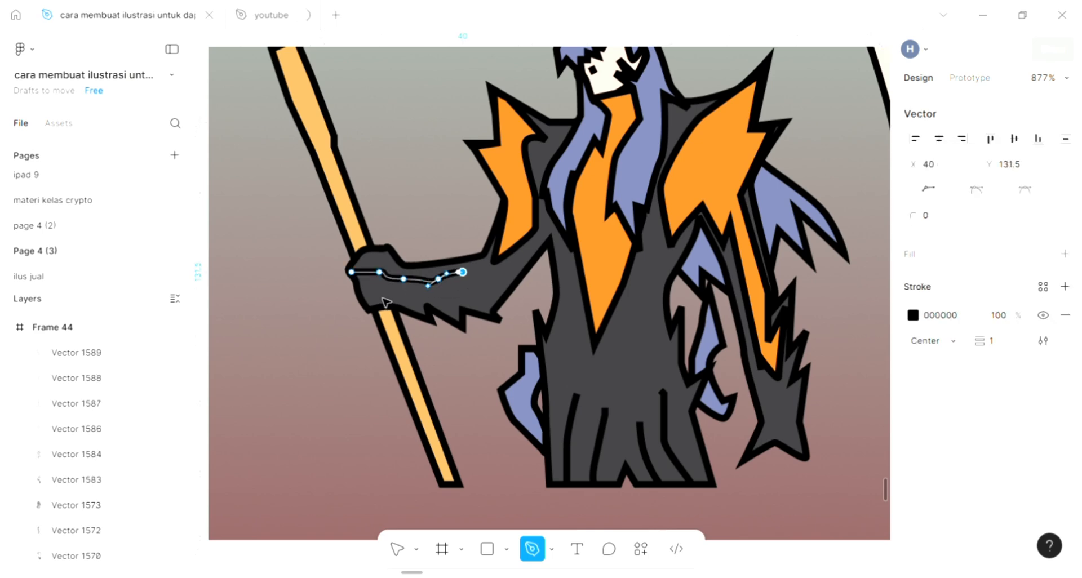
pyautogui.press('Escape')
# Draw a second, gently curved Pen line along the lower edge of the spear hand and forearm
pyautogui.press('p')
pyautogui.click(362, 303)
pyautogui.click(390, 303)
pyautogui.moveTo(432, 295); pyautogui.dragTo(448, 296)
pyautogui.click(484, 290)
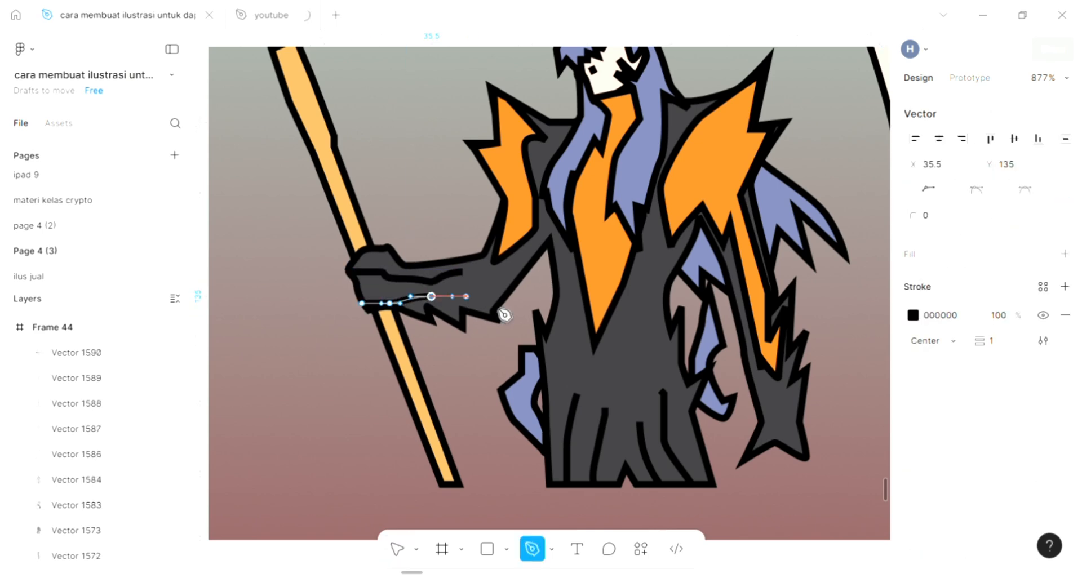
pyautogui.press('Escape')
pyautogui.press('Escape')
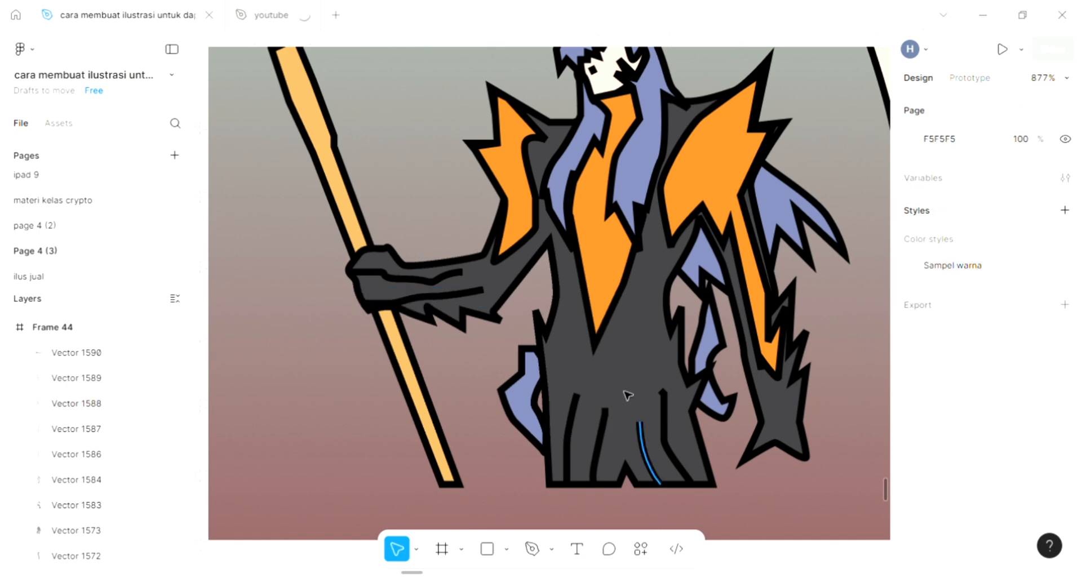
# Draw a bent detail line up from the lower edge of the lowered hand, on the side nearer the robe
pyautogui.hscroll(2, 628, 396)
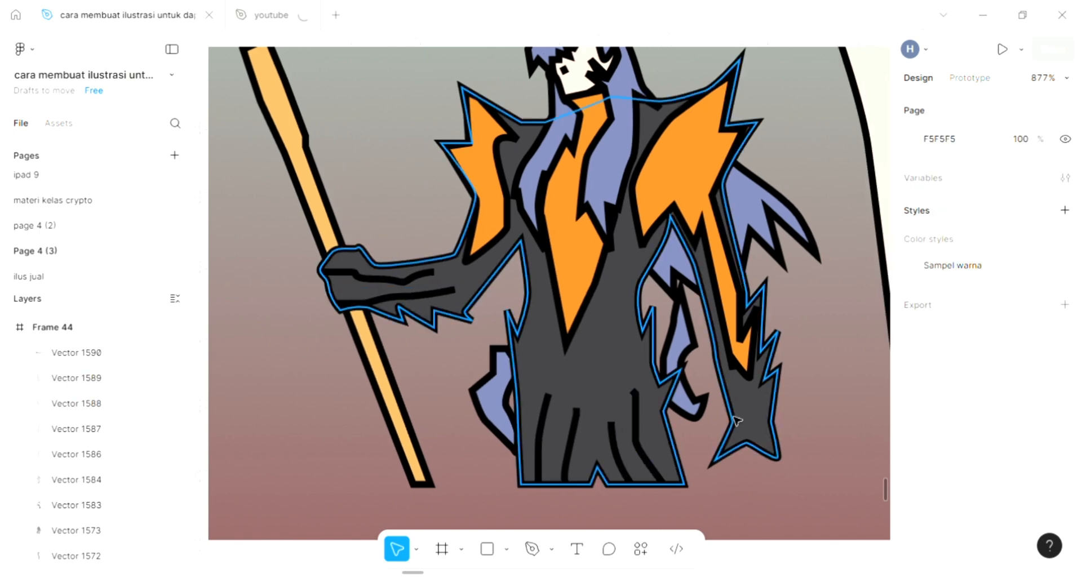
pyautogui.hscroll(1, 737, 420)
pyautogui.press('p')
pyautogui.click(726, 450)
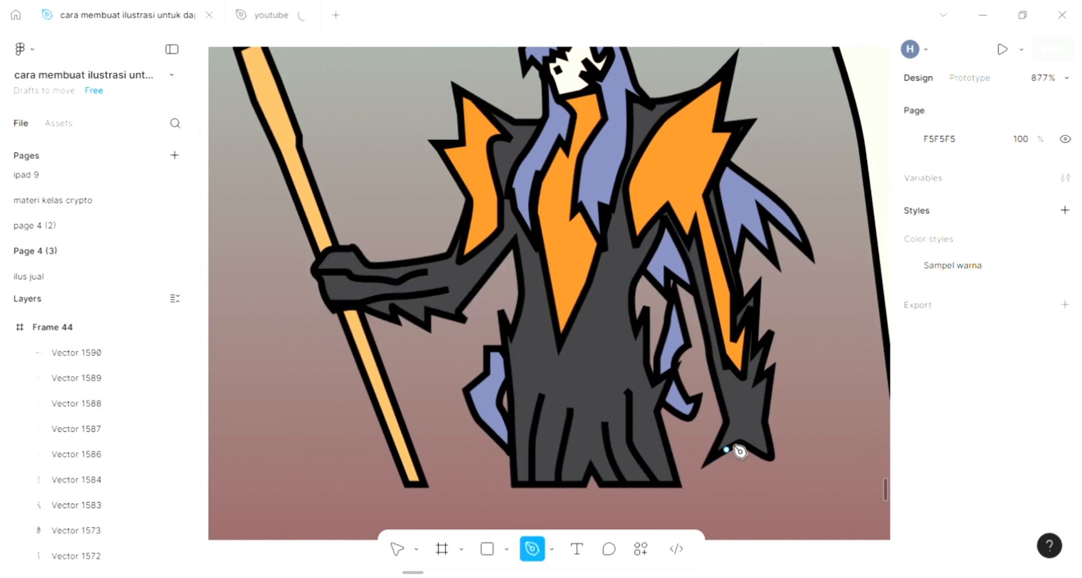
pyautogui.click(737, 415)
pyautogui.click(737, 394)
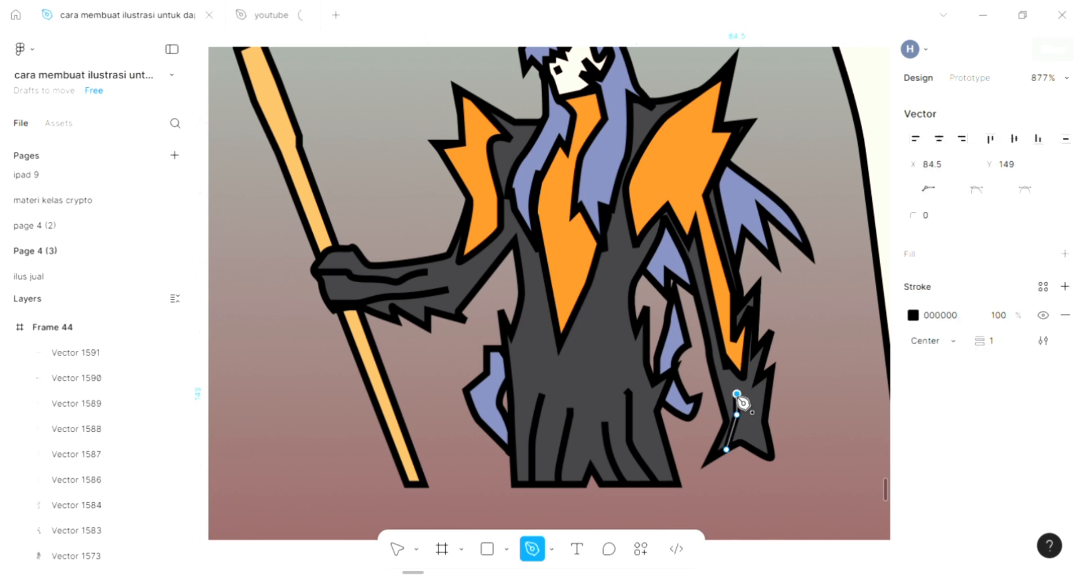
pyautogui.press('Return')
# Draw a second detail line up from the lowered hand's lower edge, on the side farther from the robe
pyautogui.press('p')
pyautogui.click(754, 453)
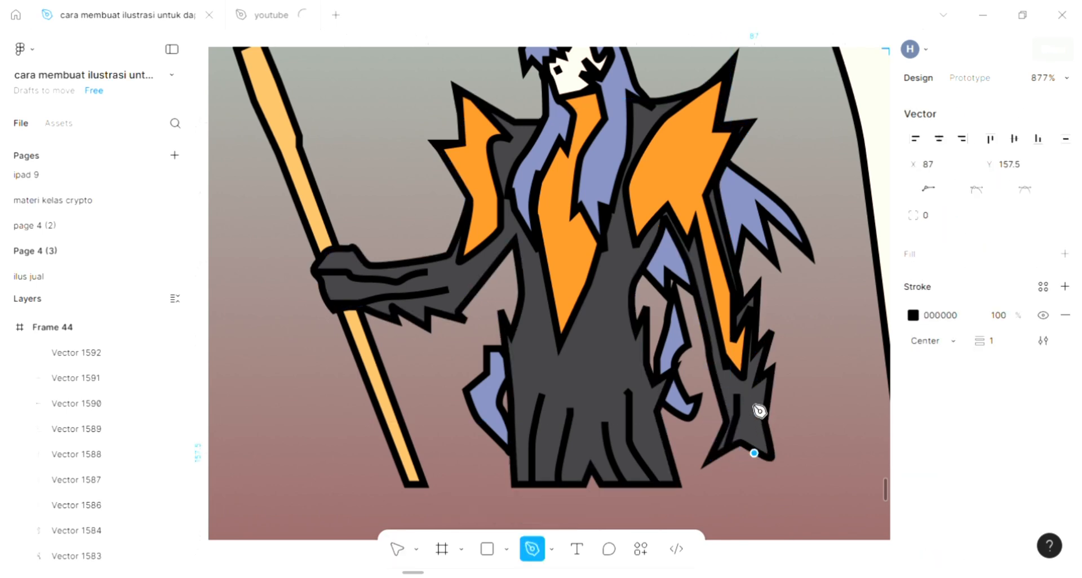
pyautogui.click(750, 398)
pyautogui.press('Escape')
pyautogui.press('Escape')
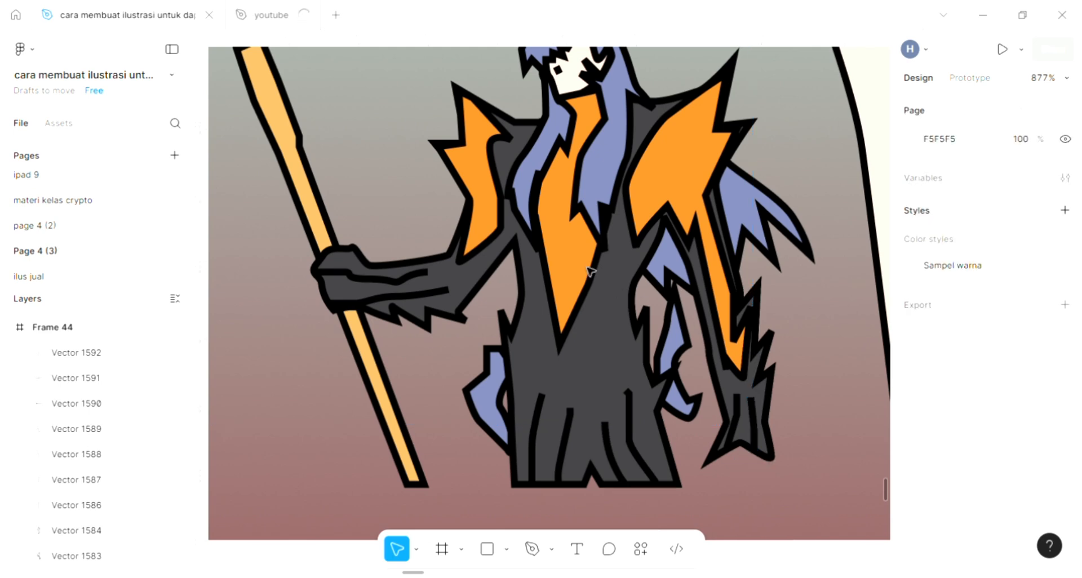
# Recolour the two detail lines on the spear hand and forearm with the chest panel's orange, EB8824
pyautogui.scroll(-3, 590, 272)
pyautogui.scroll(4, 591, 272)
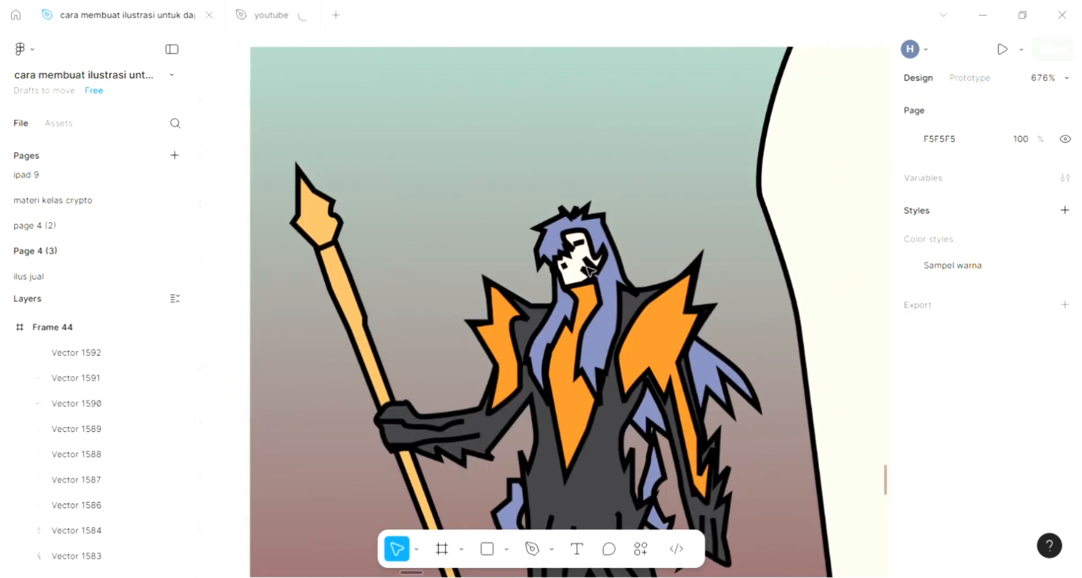
pyautogui.scroll(-2, 424, 356)
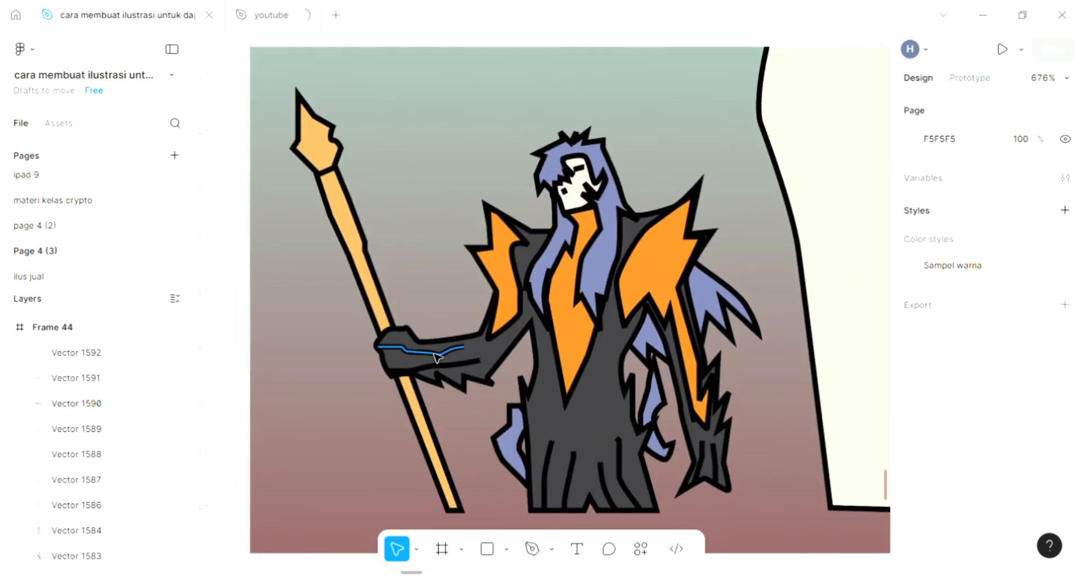
pyautogui.click(439, 358)
pyautogui.scroll(-1, 457, 366)
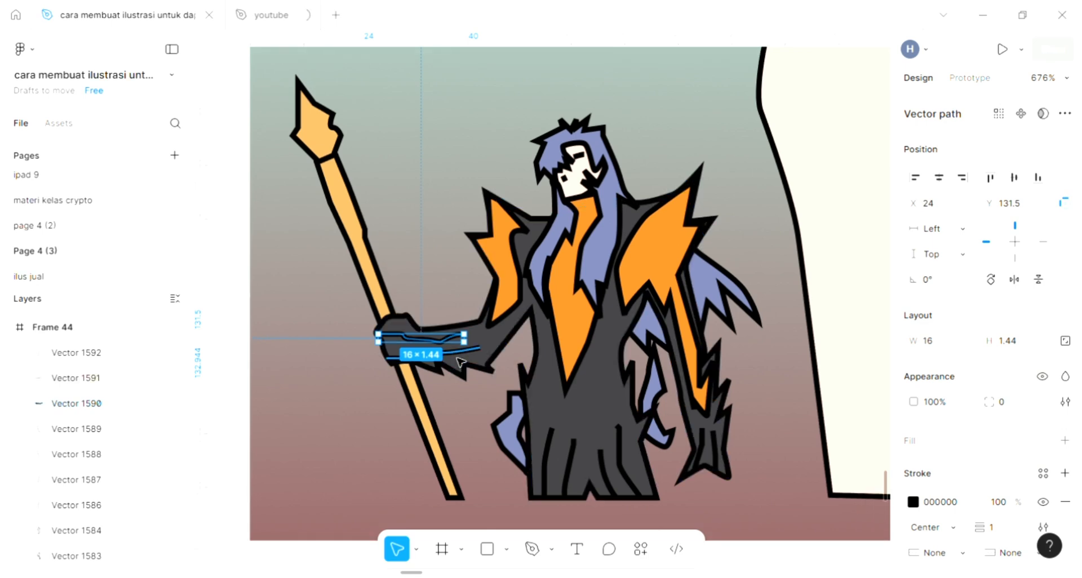
pyautogui.click(457, 359)
pyautogui.scroll(3, 459, 361)
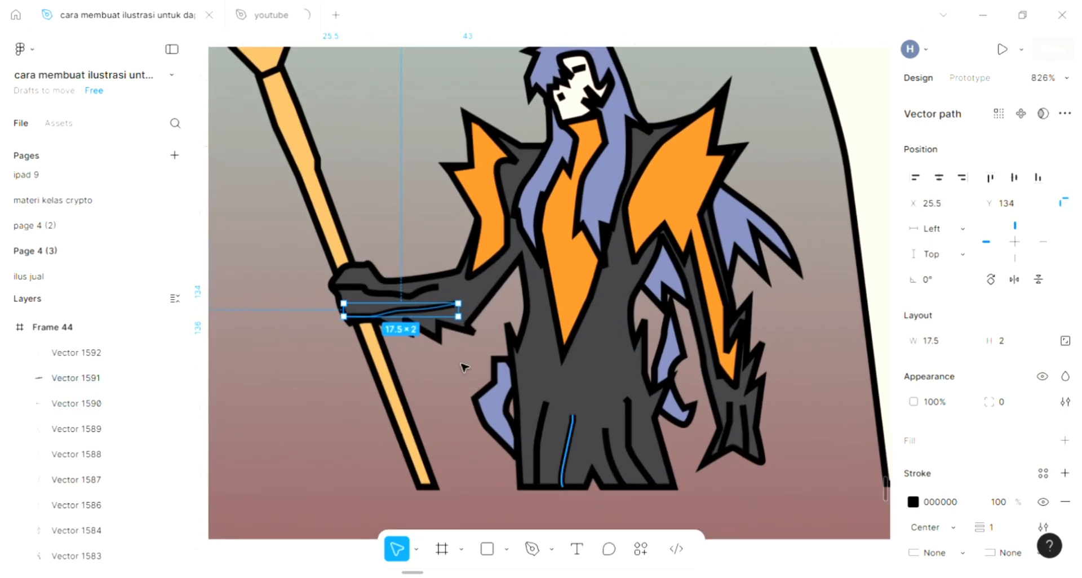
pyautogui.keyDown('shift'); pyautogui.click(437, 288); pyautogui.keyUp('shift')
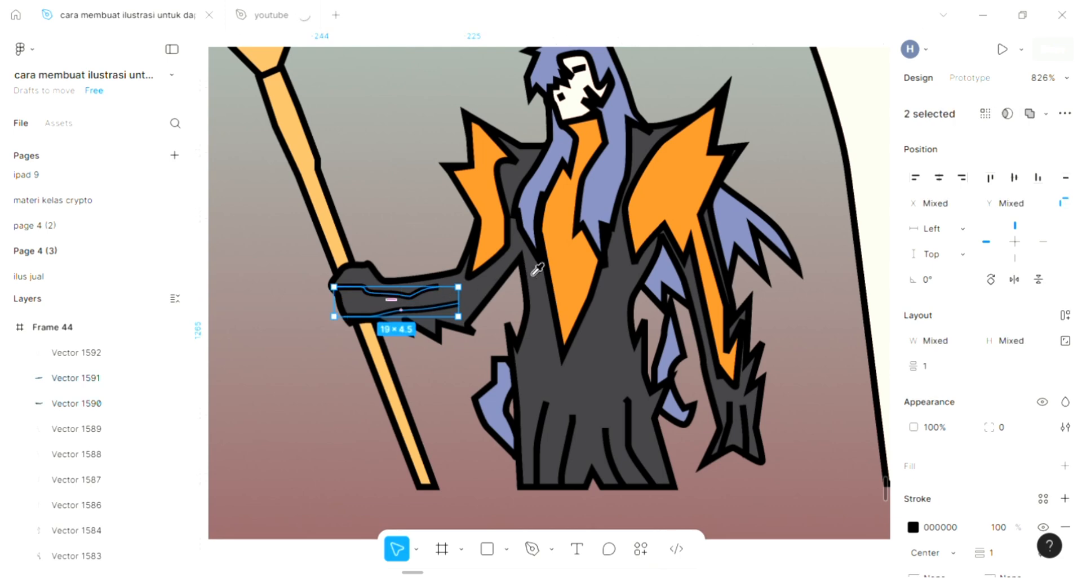
pyautogui.press('i')
pyautogui.click(596, 297)
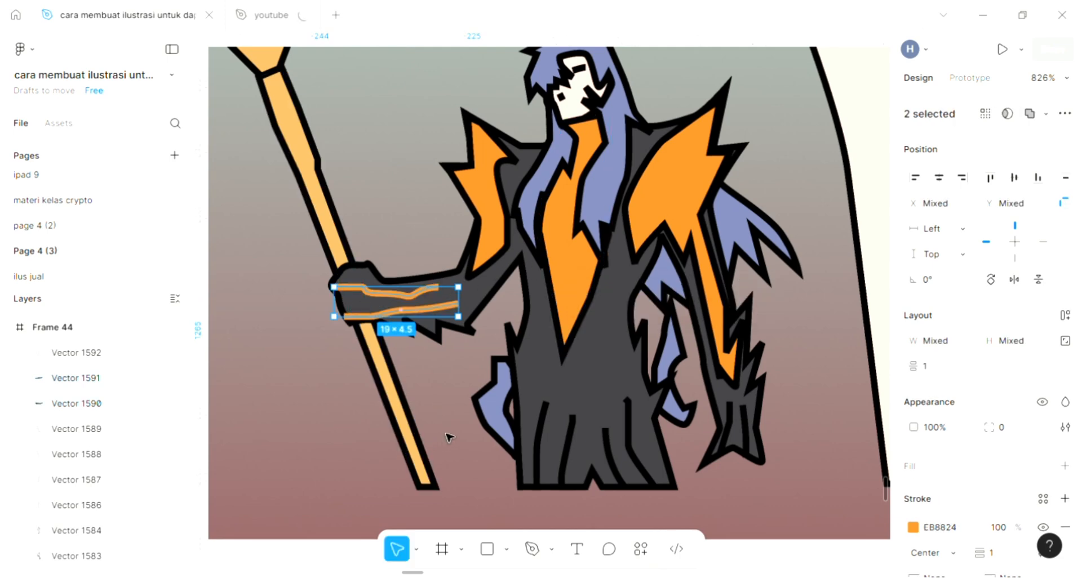
pyautogui.click(449, 437)
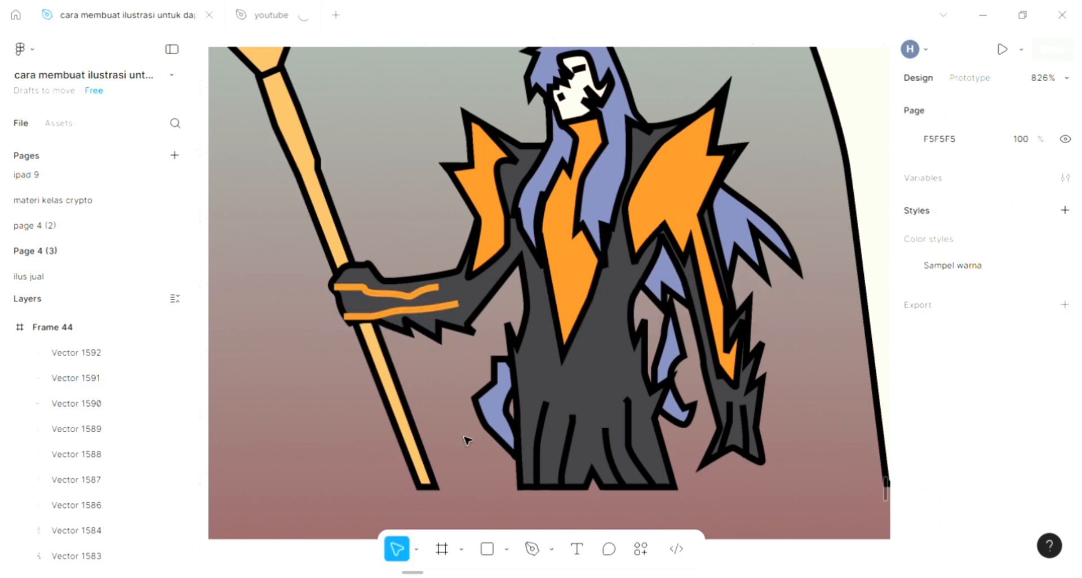
# Recolour the four fold lines at the bottom of the robe with the chest panel's orange, EB8824
pyautogui.click(542, 443)
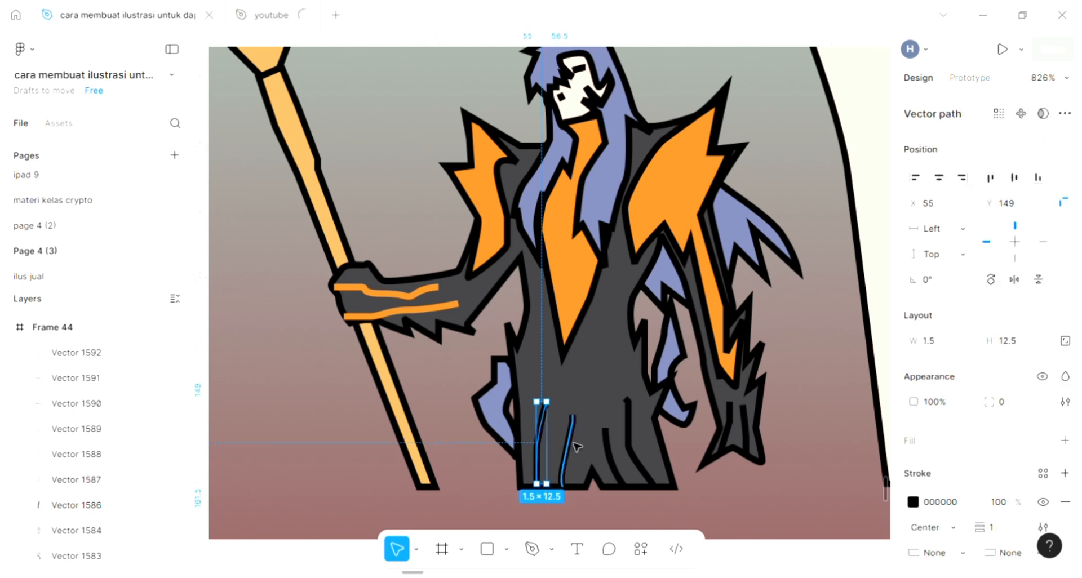
pyautogui.keyDown('shift'); pyautogui.click(568, 448); pyautogui.keyUp('shift')
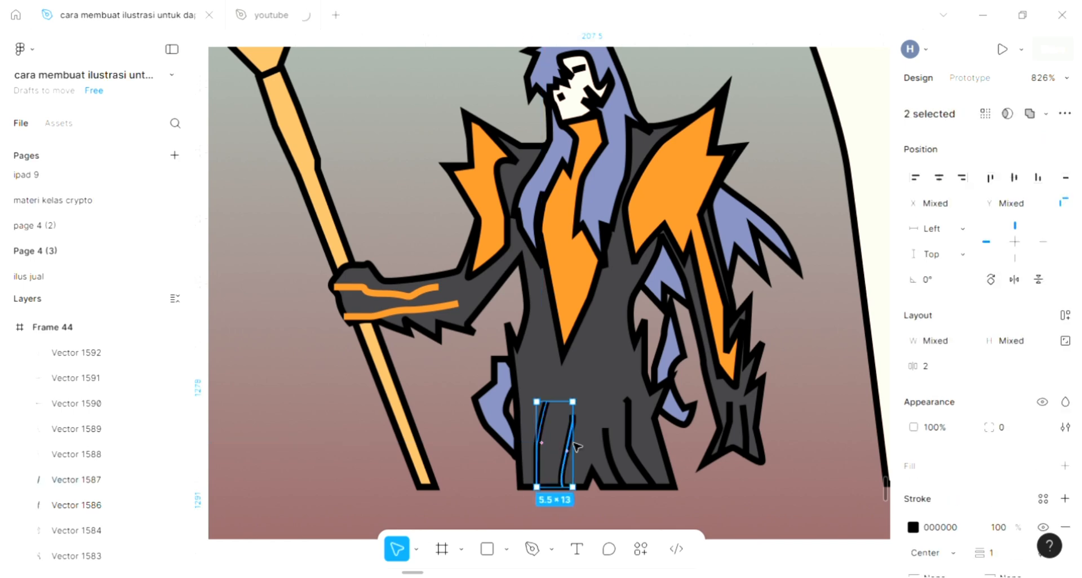
pyautogui.keyDown('shift'); pyautogui.click(620, 461); pyautogui.keyUp('shift')
pyautogui.keyDown('shift'); pyautogui.click(637, 462); pyautogui.keyUp('shift')
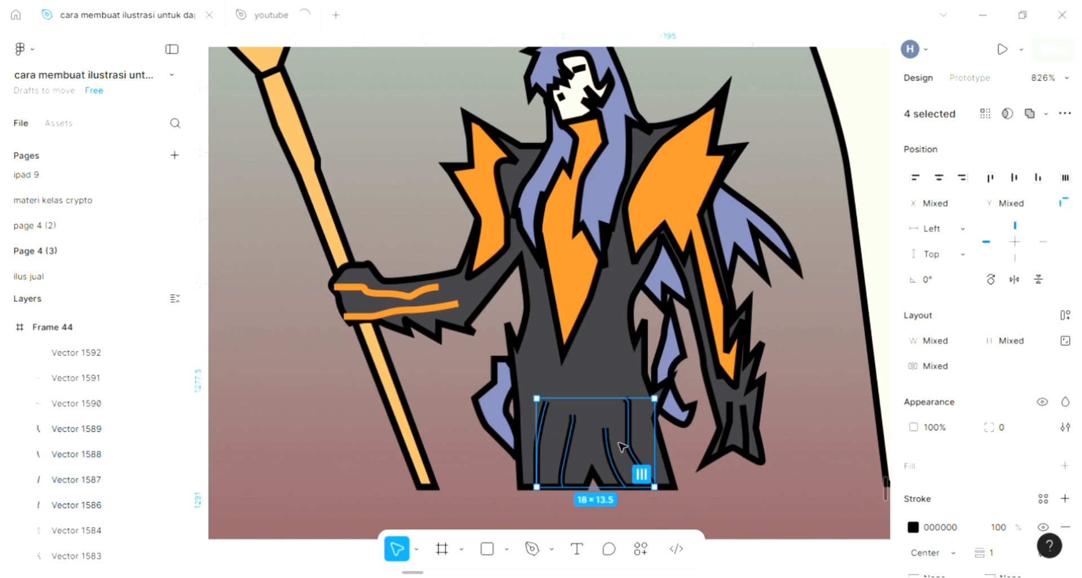
pyautogui.click(586, 328)
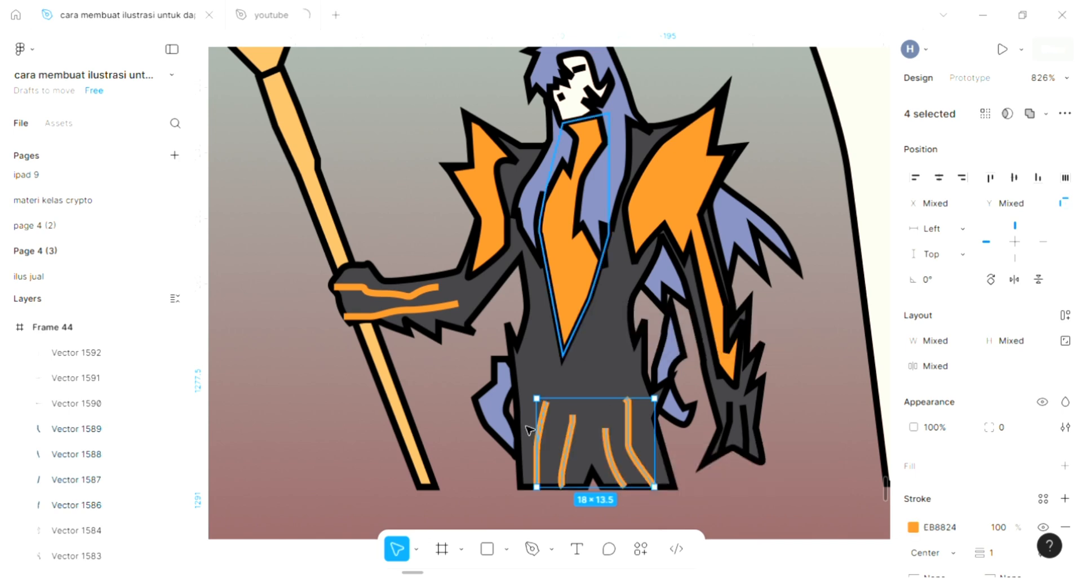
pyautogui.click(477, 465)
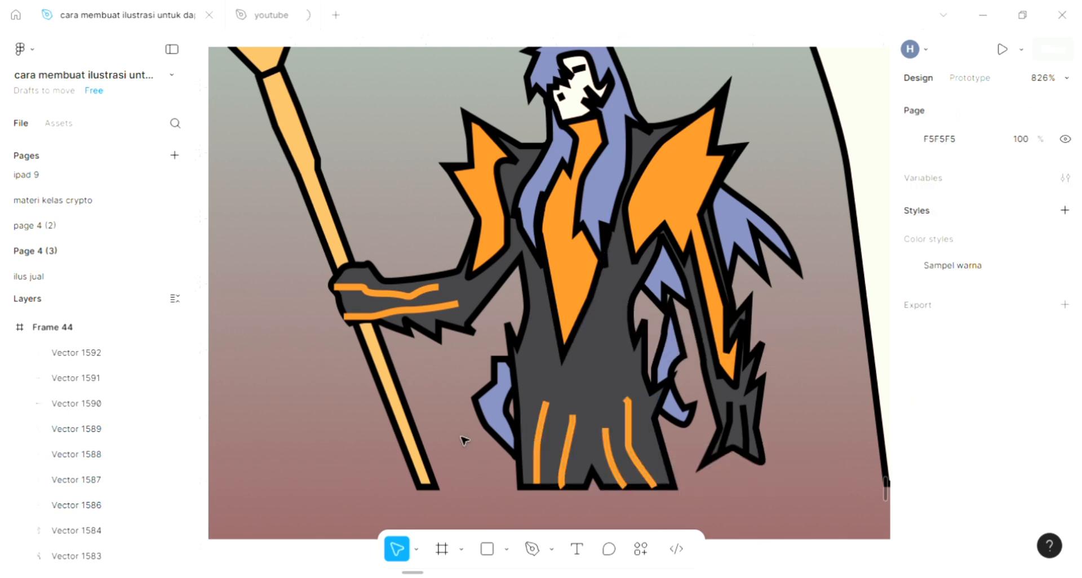
# Recolour the two detail lines on the lowered hand with the armour's orange, EB8824
pyautogui.scroll(3, 465, 440)
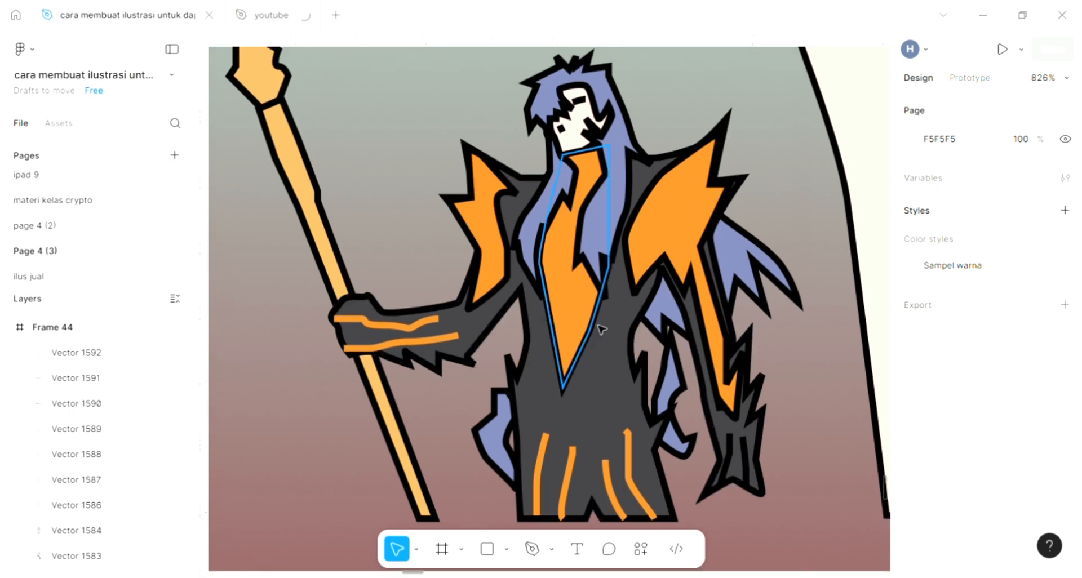
pyautogui.keyDown('ctrl'); pyautogui.scroll(-5, 602, 330); pyautogui.keyUp('ctrl')
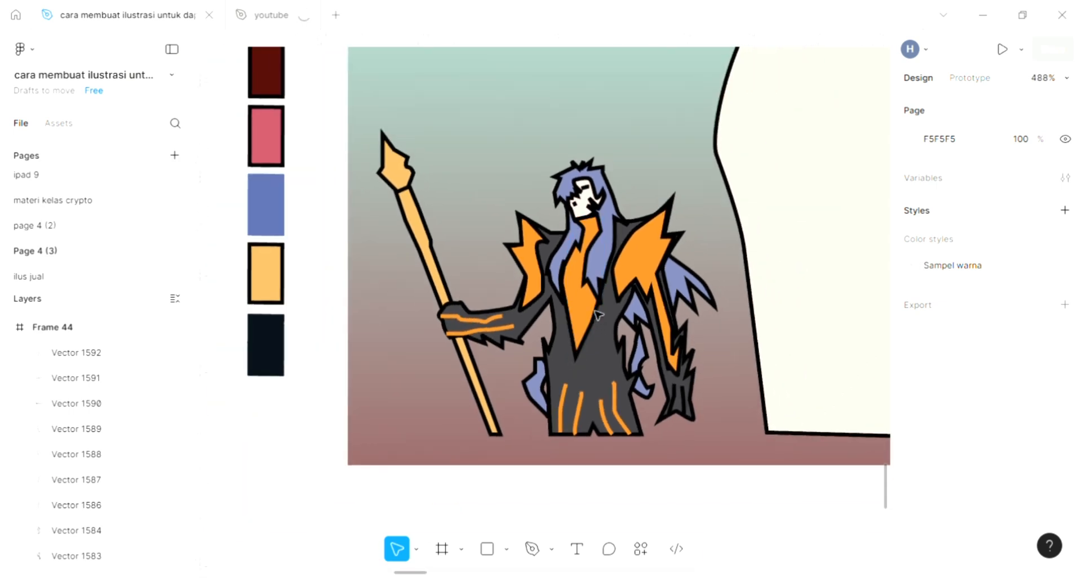
pyautogui.scroll(1, 598, 315)
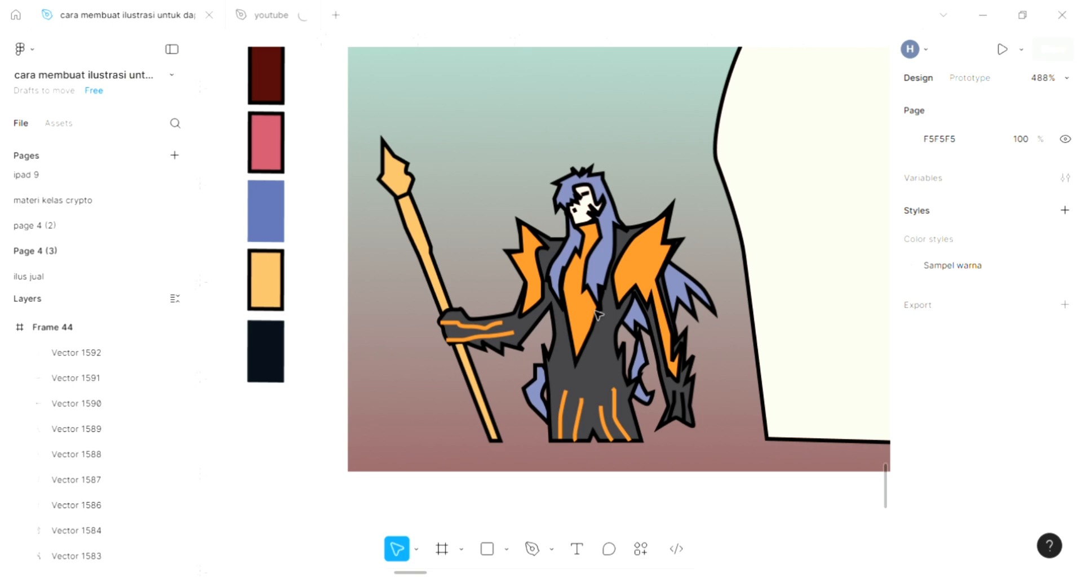
pyautogui.hscroll(3, 598, 315)
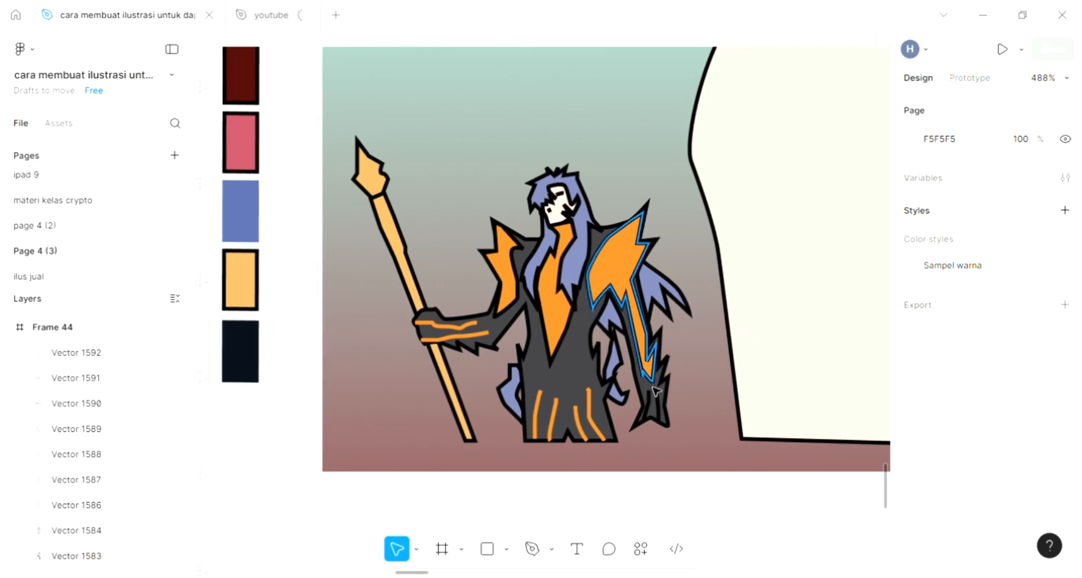
pyautogui.keyDown('ctrl'); pyautogui.scroll(5, 656, 390); pyautogui.keyUp('ctrl')
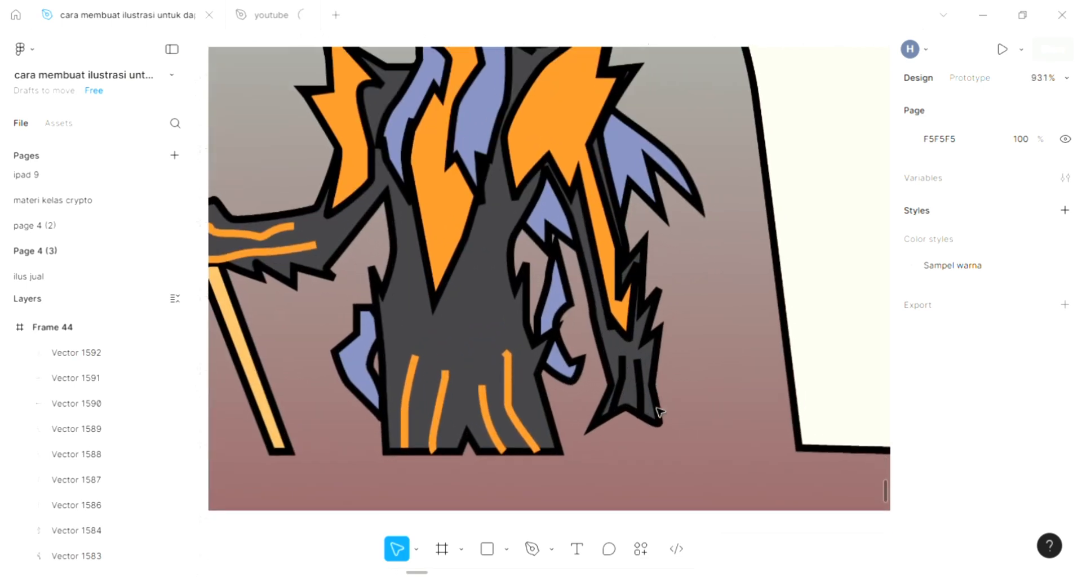
pyautogui.keyDown('ctrl'); pyautogui.scroll(1, 654, 403); pyautogui.keyUp('ctrl')
pyautogui.hotkey('ctrl', 'v')
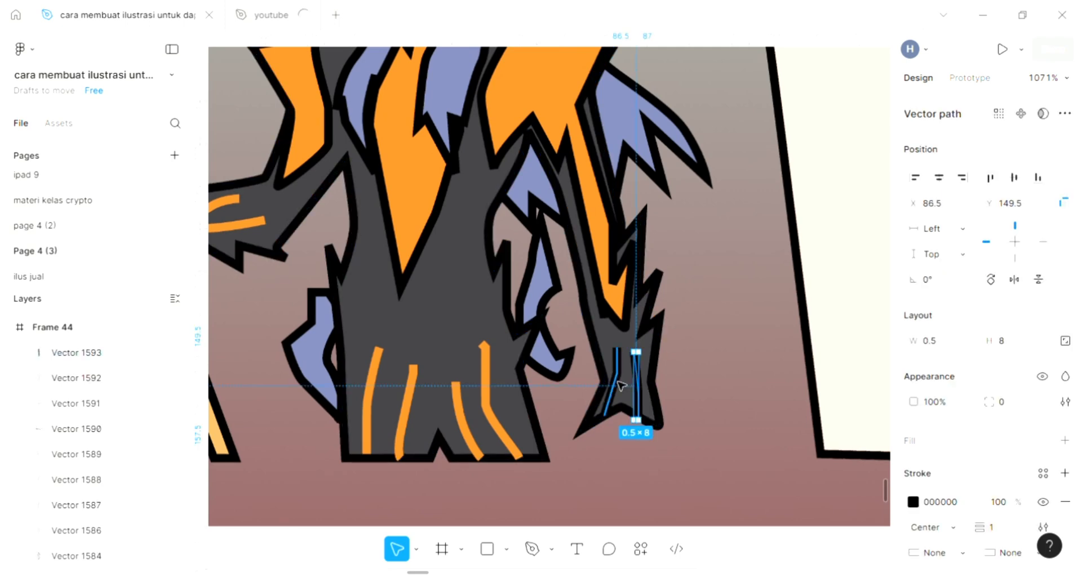
pyautogui.keyDown('shift'); pyautogui.click(620, 383); pyautogui.keyUp('shift')
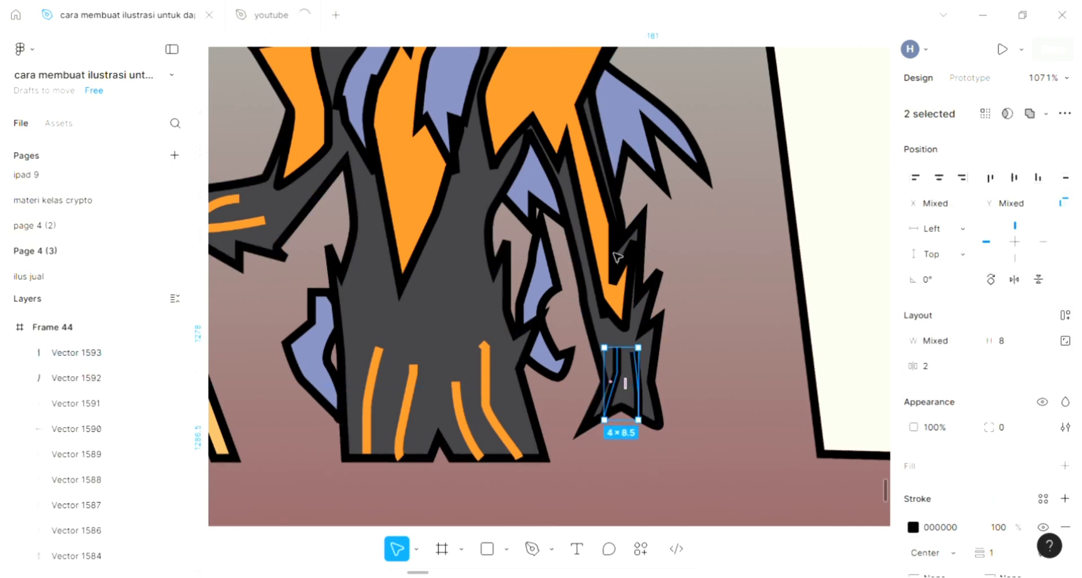
pyautogui.press('i')
pyautogui.click(599, 228)
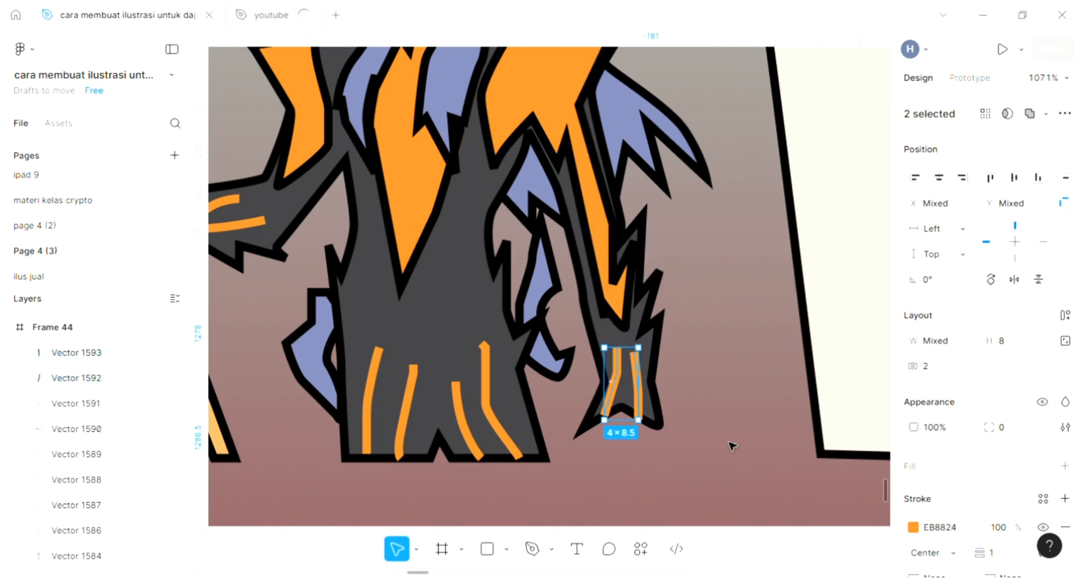
pyautogui.press('Escape')
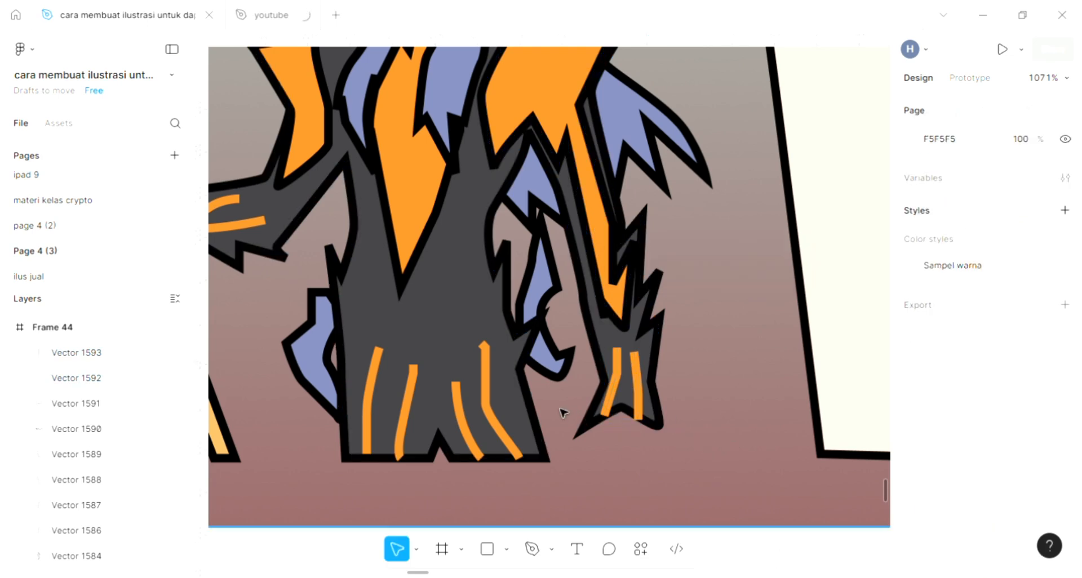
# Draw a curved Pen line about 35 × 72 inside the large pale figure, rising from its lower body and bending toward the dark streak
pyautogui.scroll(-1, 563, 411)
pyautogui.hscroll(-3, 558, 405)
pyautogui.scroll(5, 547, 396)
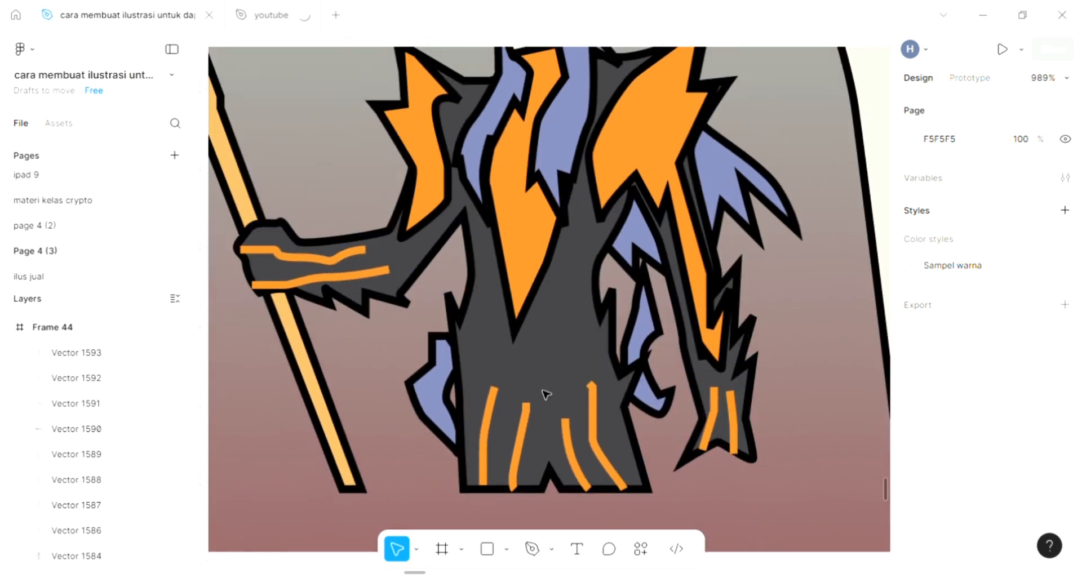
pyautogui.scroll(5, 545, 395)
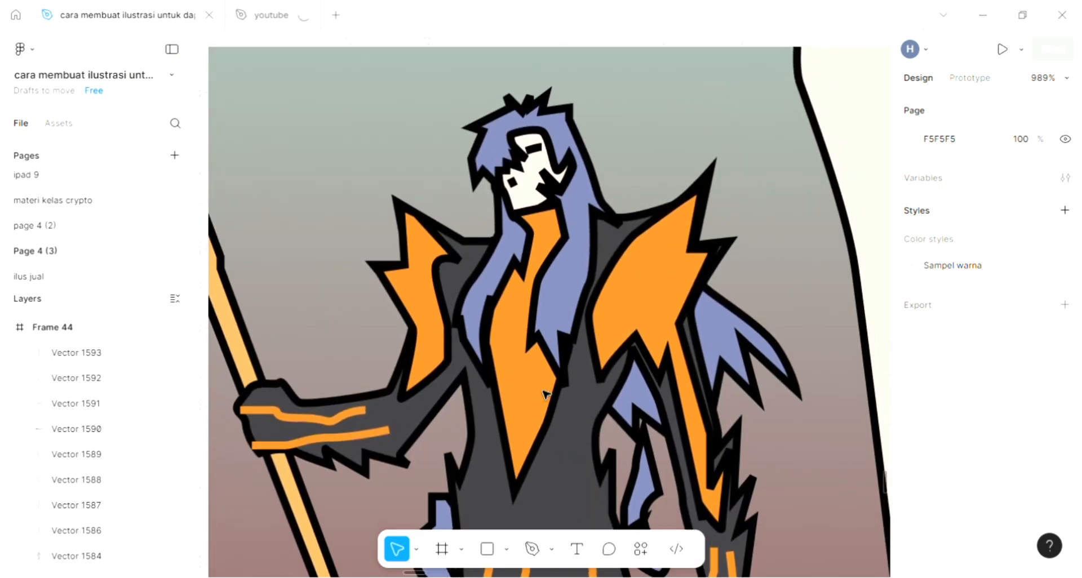
pyautogui.scroll(-1, 545, 395)
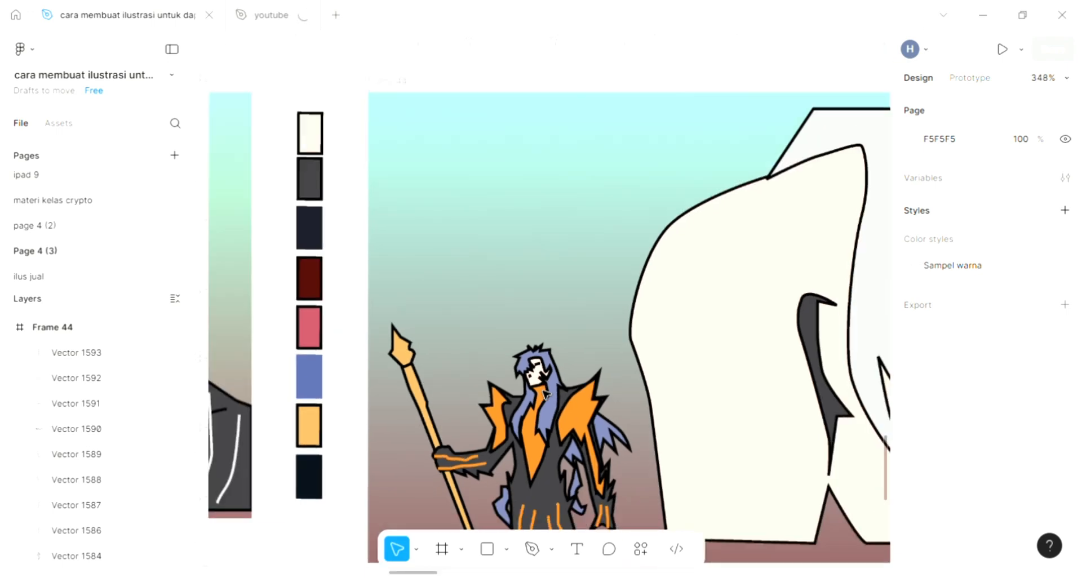
pyautogui.scroll(-3, 545, 392)
pyautogui.hscroll(5, 544, 393)
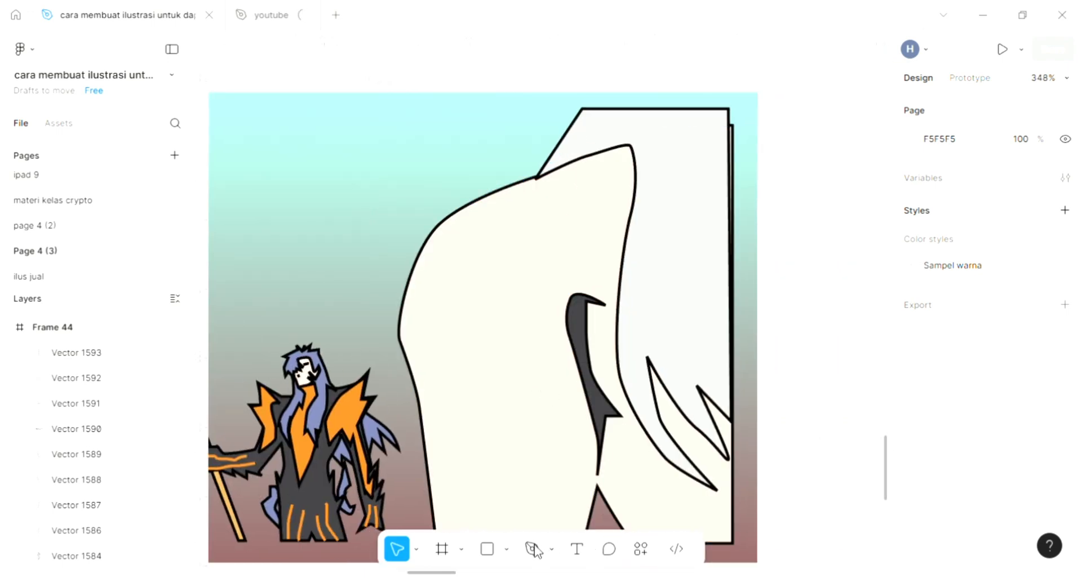
pyautogui.click(532, 550)
pyautogui.scroll(3, 647, 319)
pyautogui.scroll(-2, 575, 319)
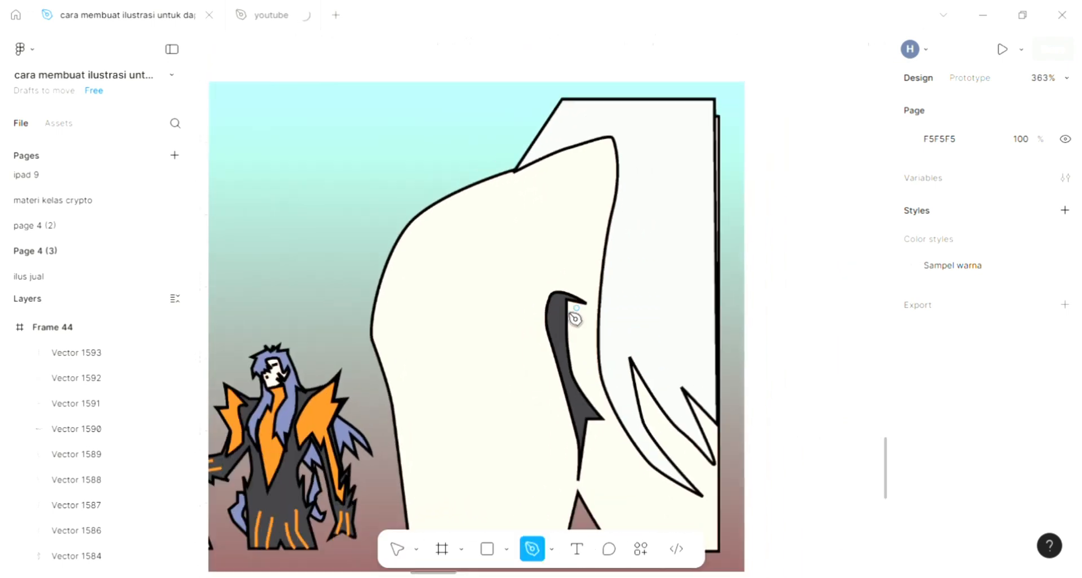
pyautogui.scroll(-2, 575, 318)
pyautogui.moveTo(459, 323); pyautogui.dragTo(477, 314)
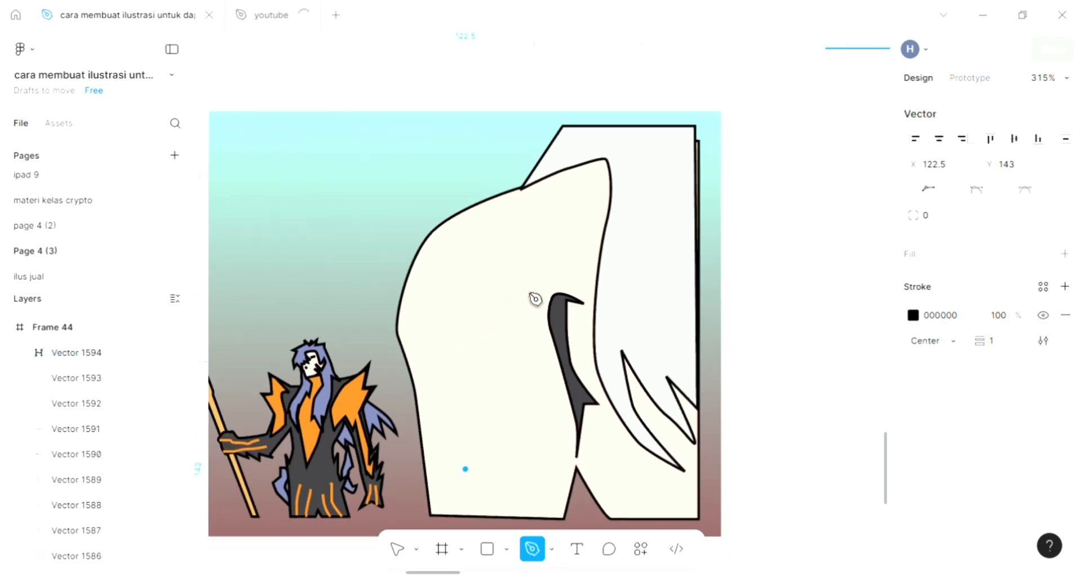
pyautogui.click(527, 290)
pyautogui.hscroll(-1, 527, 291)
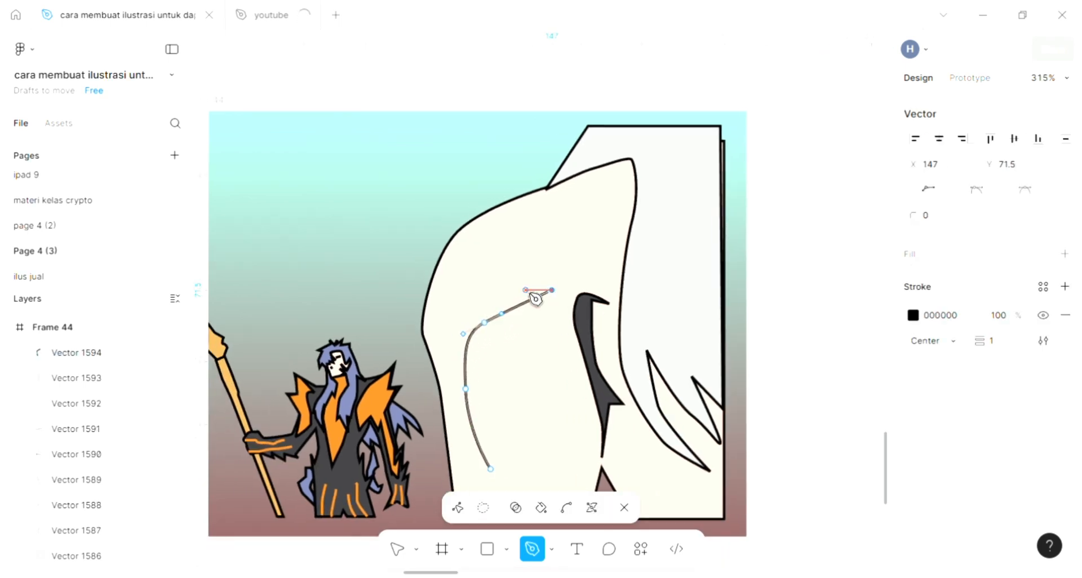
pyautogui.press('Escape')
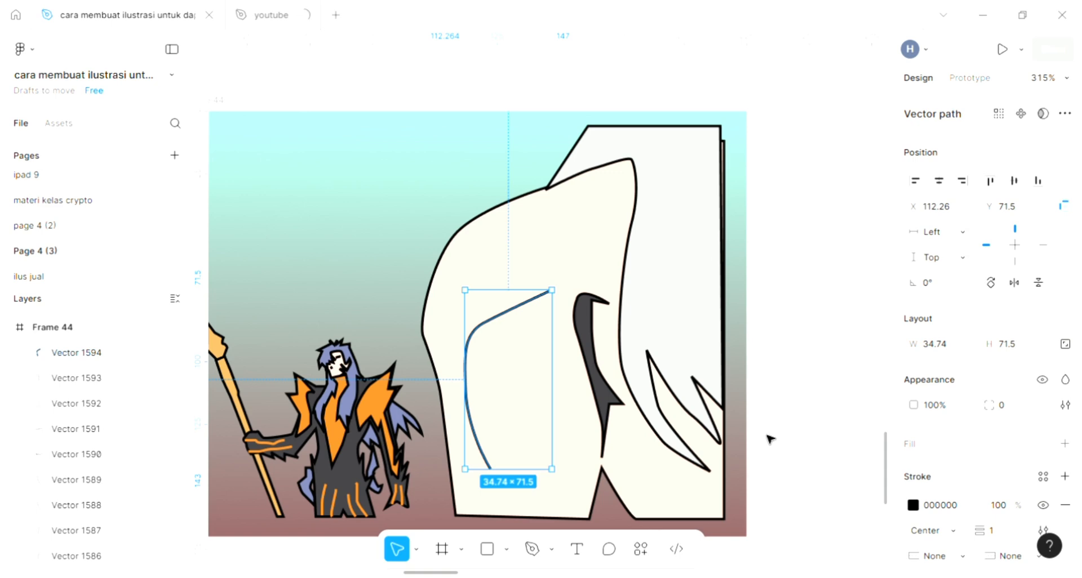
pyautogui.click(770, 439)
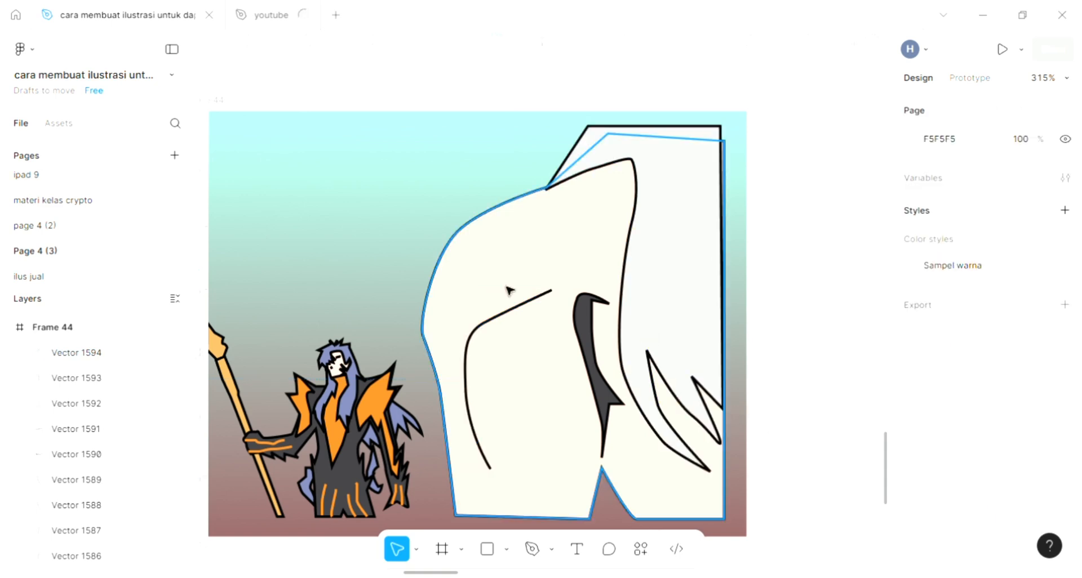
# Draw a second curved Pen line about 24 × 49 inside the large figure's outer edge, ending at its upper outline
pyautogui.press('p')
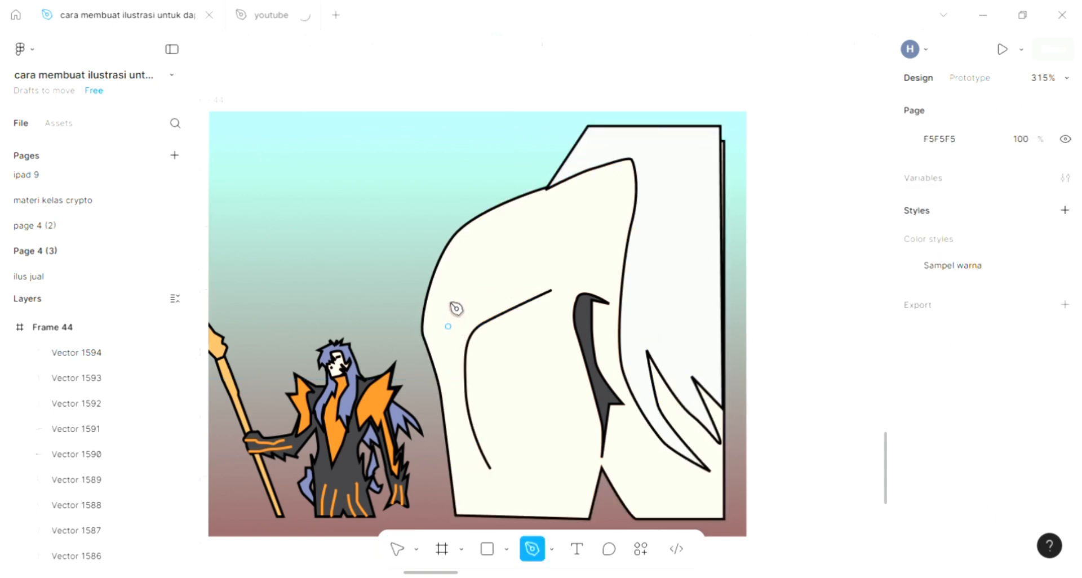
pyautogui.click(449, 327)
pyautogui.moveTo(448, 293); pyautogui.dragTo(448, 275)
pyautogui.click(475, 239)
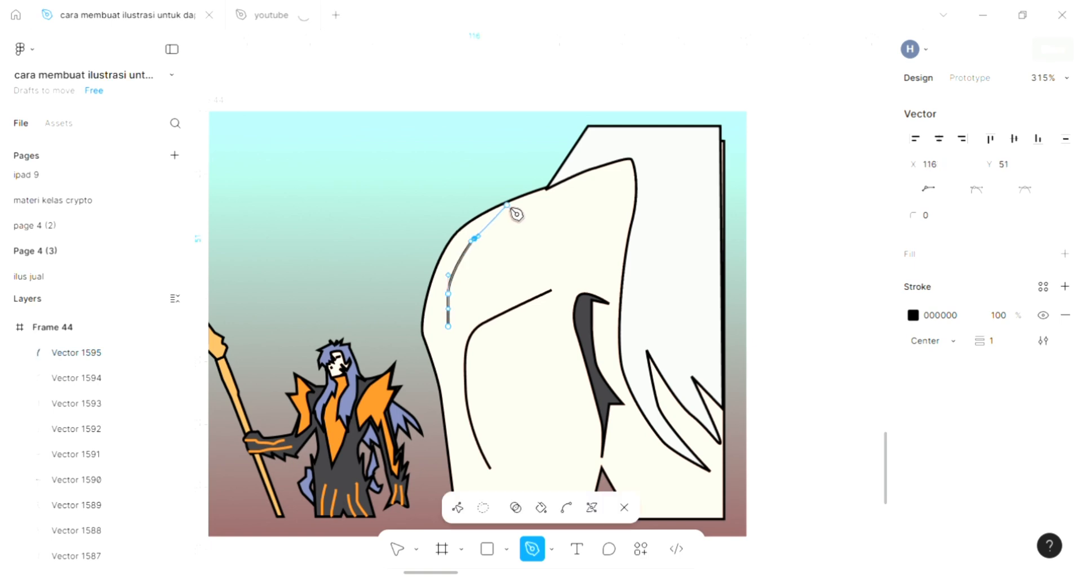
pyautogui.click(507, 205)
pyautogui.press('Escape')
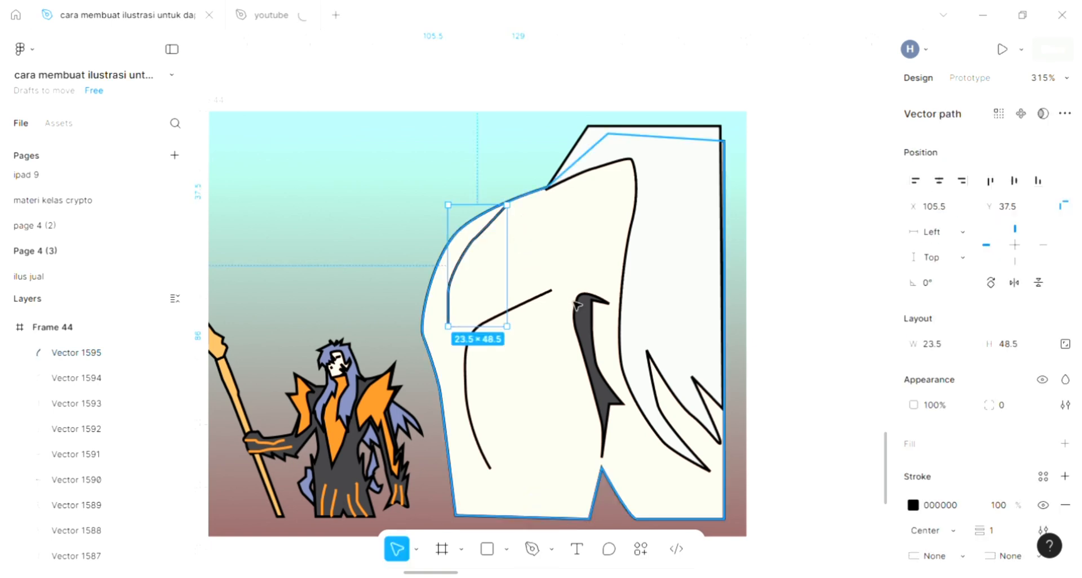
pyautogui.hscroll(-5, 574, 305)
pyautogui.click(593, 215)
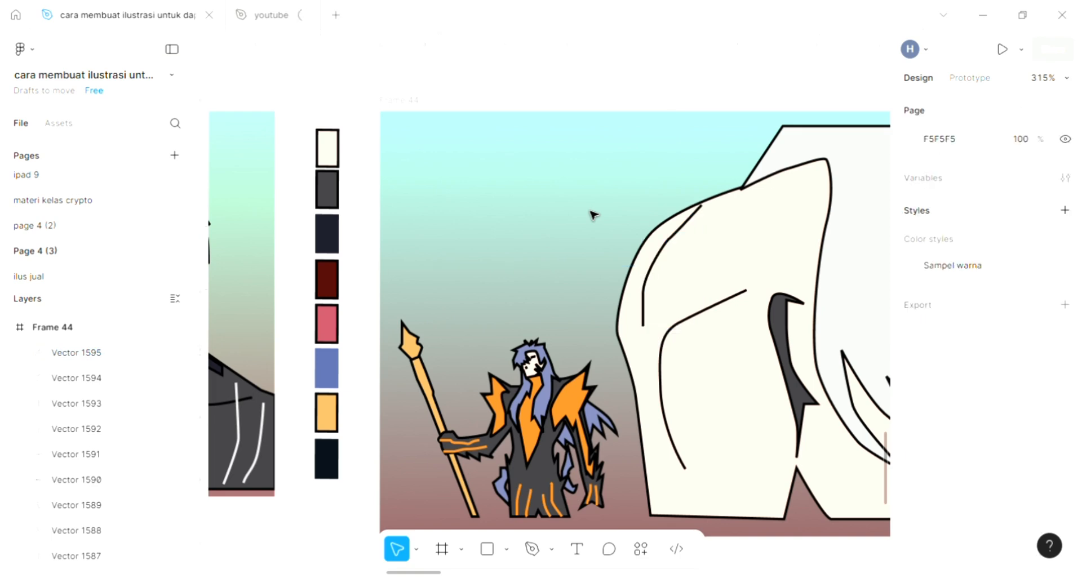
pyautogui.hscroll(4, 593, 215)
pyautogui.hscroll(1, 593, 215)
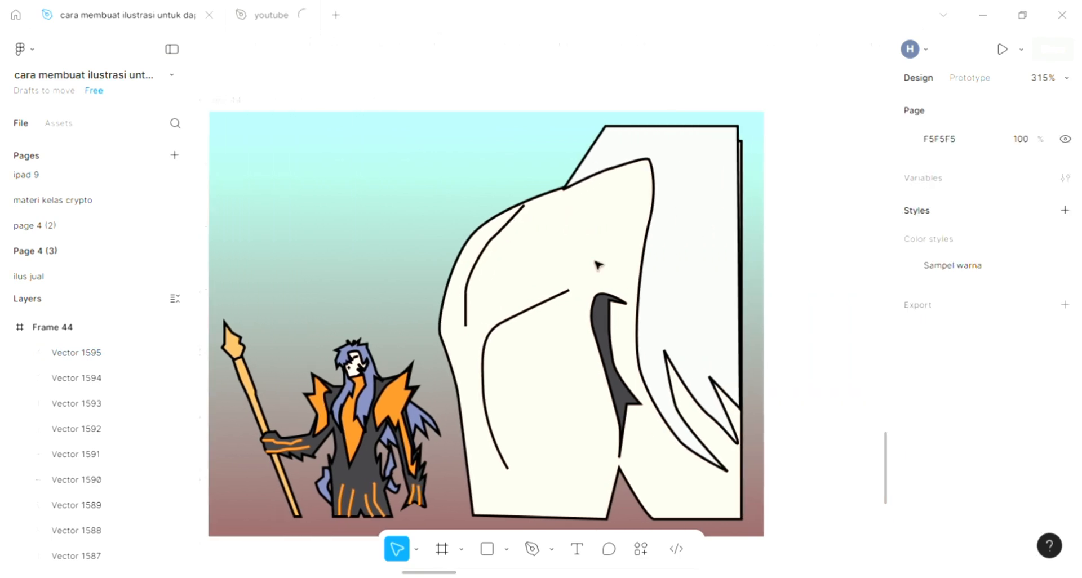
# Start a Pen shape in the white area above the large figure's peak, drawing its first slanted edge down to the cream outline
pyautogui.click(533, 549)
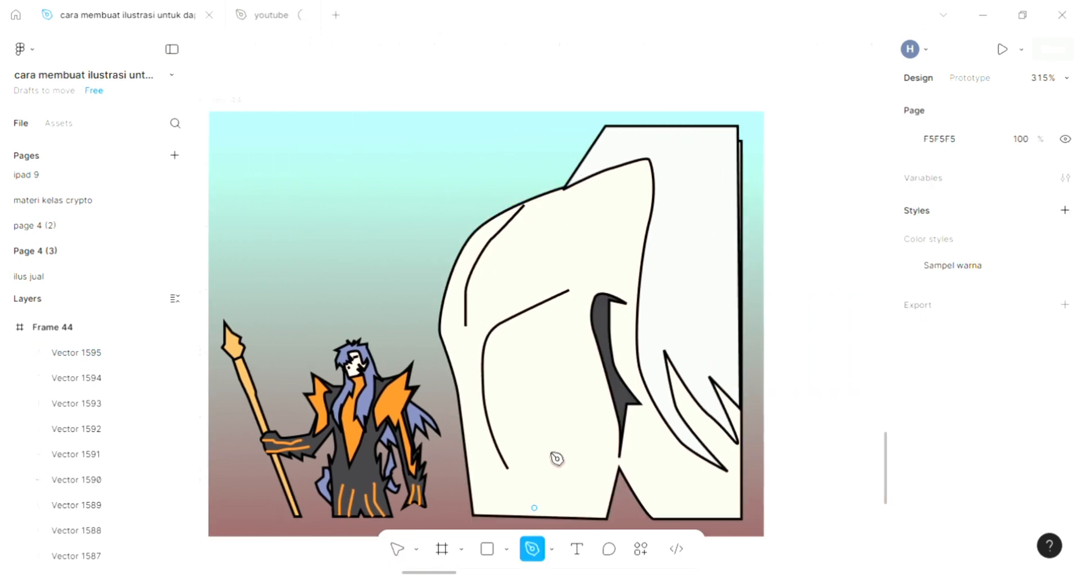
pyautogui.scroll(3, 703, 278)
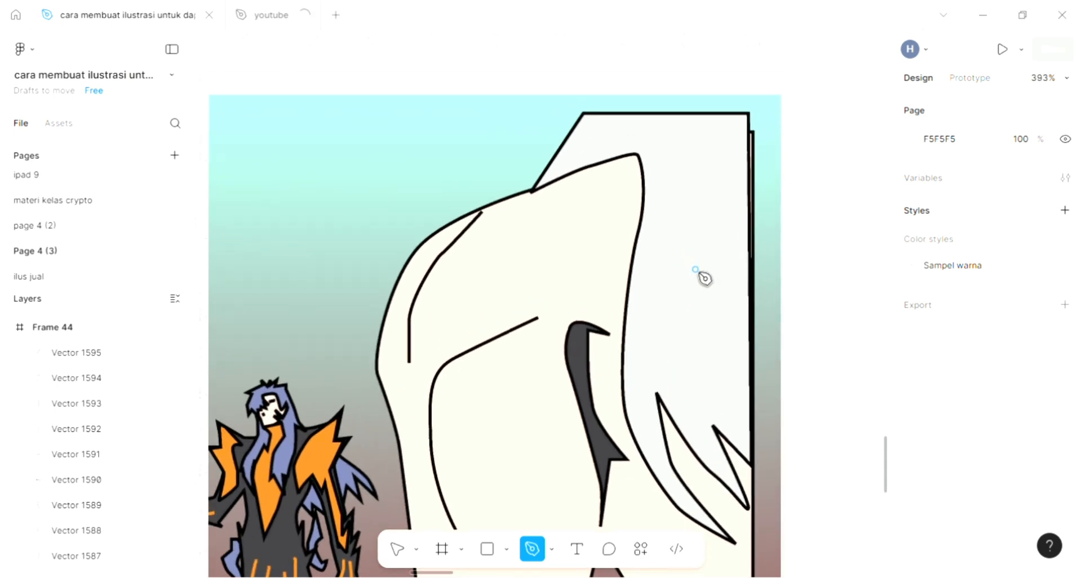
pyautogui.hscroll(1, 703, 278)
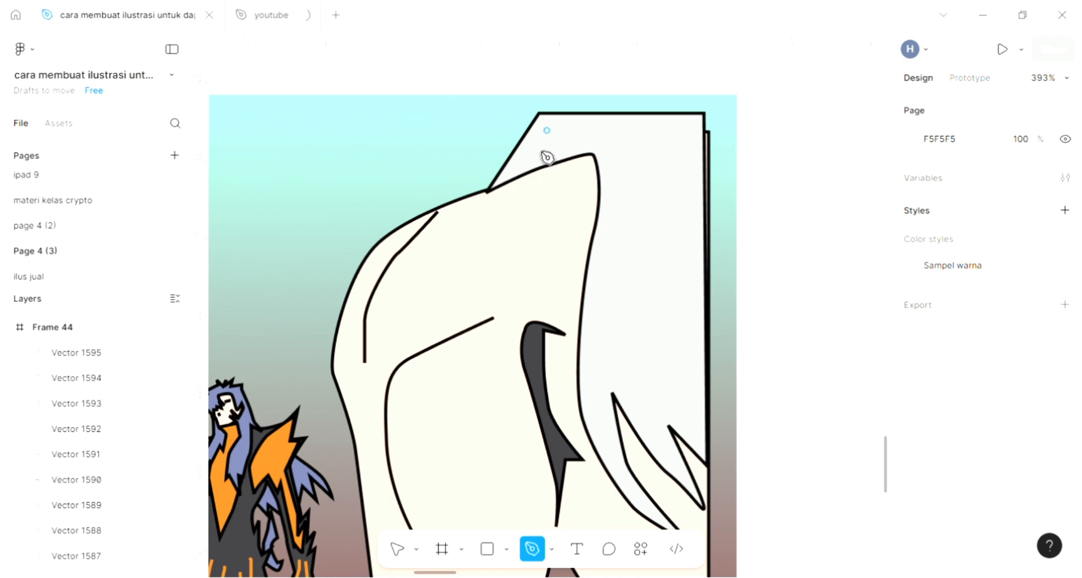
pyautogui.click(519, 179)
pyautogui.click(594, 153)
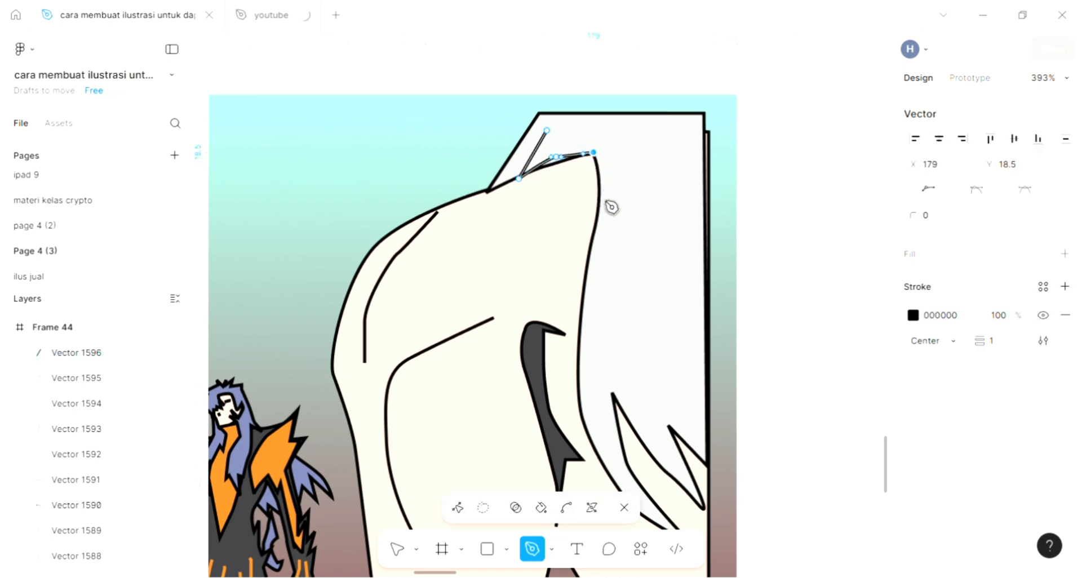
pyautogui.click(602, 207)
pyautogui.click(598, 180)
pyautogui.click(608, 188)
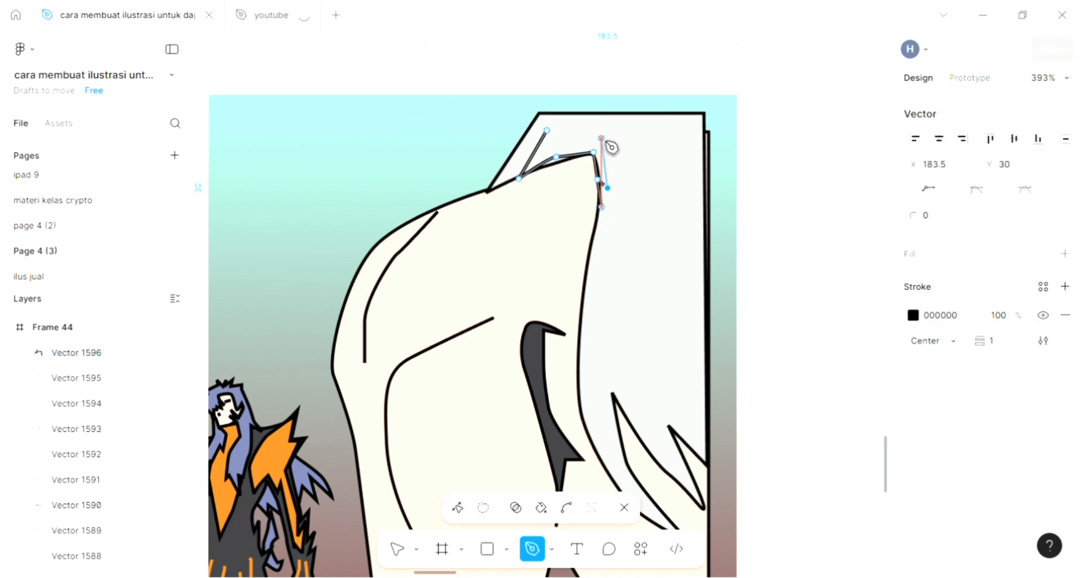
pyautogui.hotkey('ctrl', 'z')
pyautogui.hotkey('ctrl', 'z')
pyautogui.hotkey('ctrl', 'z')
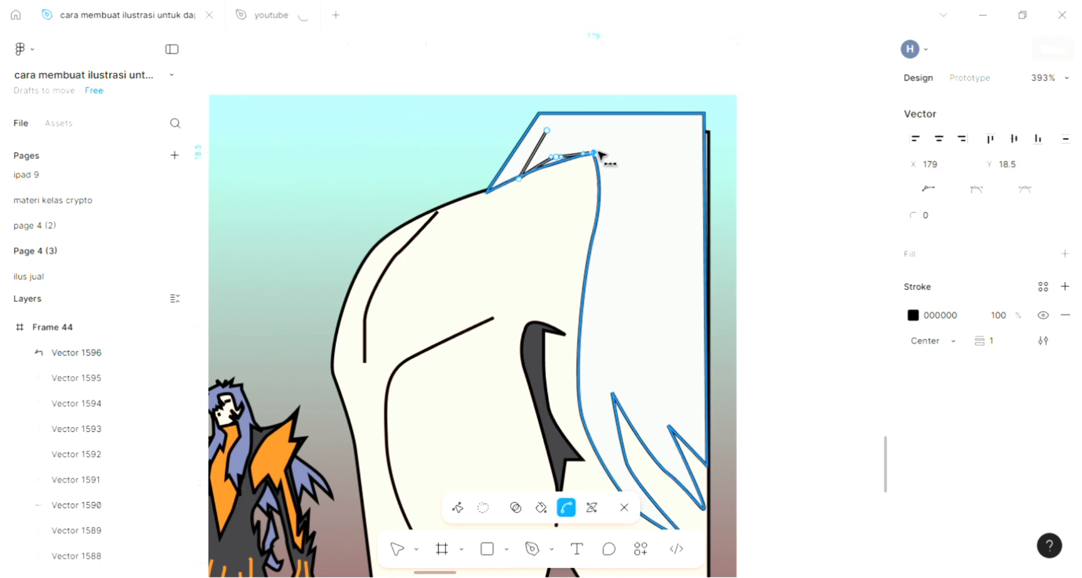
pyautogui.hotkey('ctrl', 'z')
pyautogui.hotkey('ctrl', 'z')
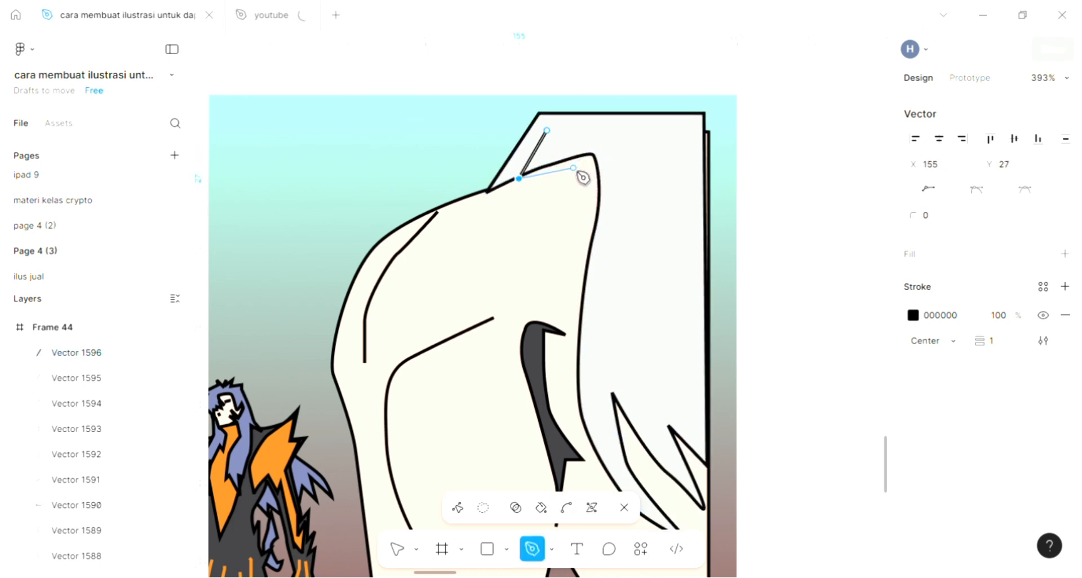
# Curve the Pen path under the figure's peak, carry it up the far side, and close it at its starting point
pyautogui.click(573, 168)
pyautogui.moveTo(598, 203); pyautogui.dragTo(561, 146)
pyautogui.click(547, 130)
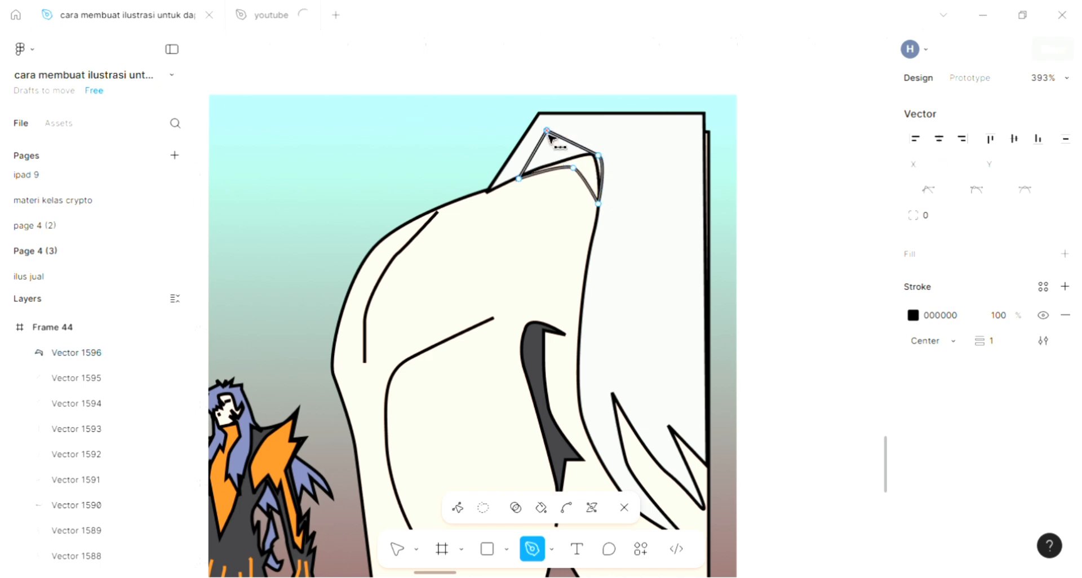
# Fill the closed shape at the peak with the dark streak's sampled grey, 3E3D41
pyautogui.scroll(5, 547, 130)
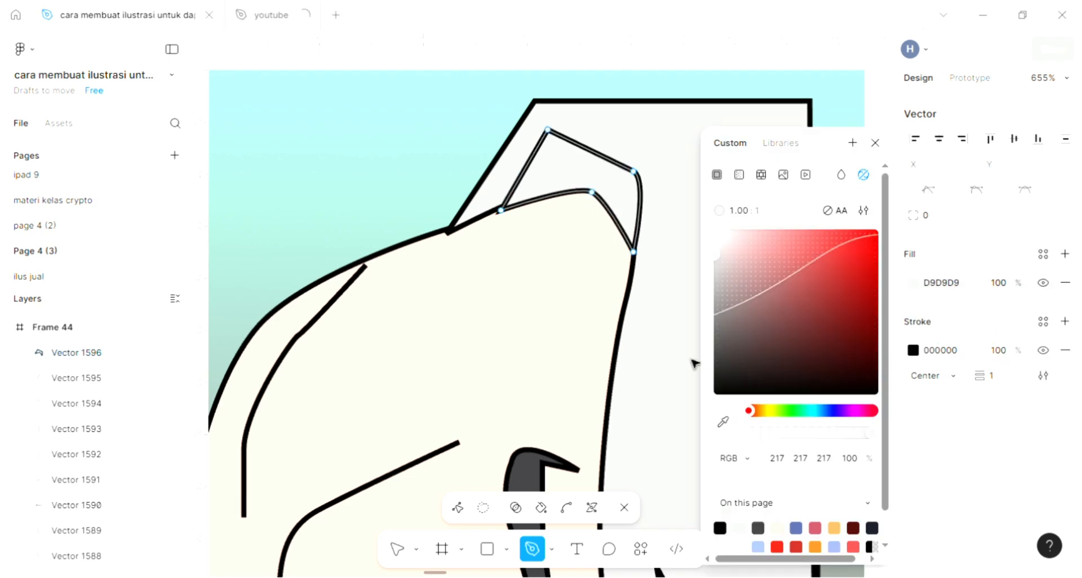
pyautogui.scroll(-5, 674, 361)
pyautogui.click(723, 421)
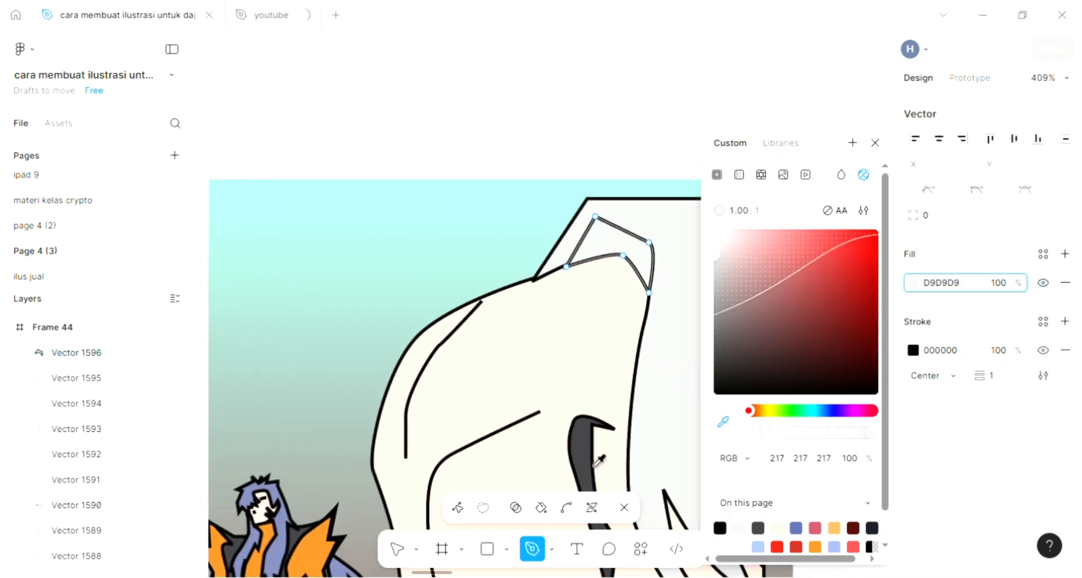
pyautogui.click(586, 451)
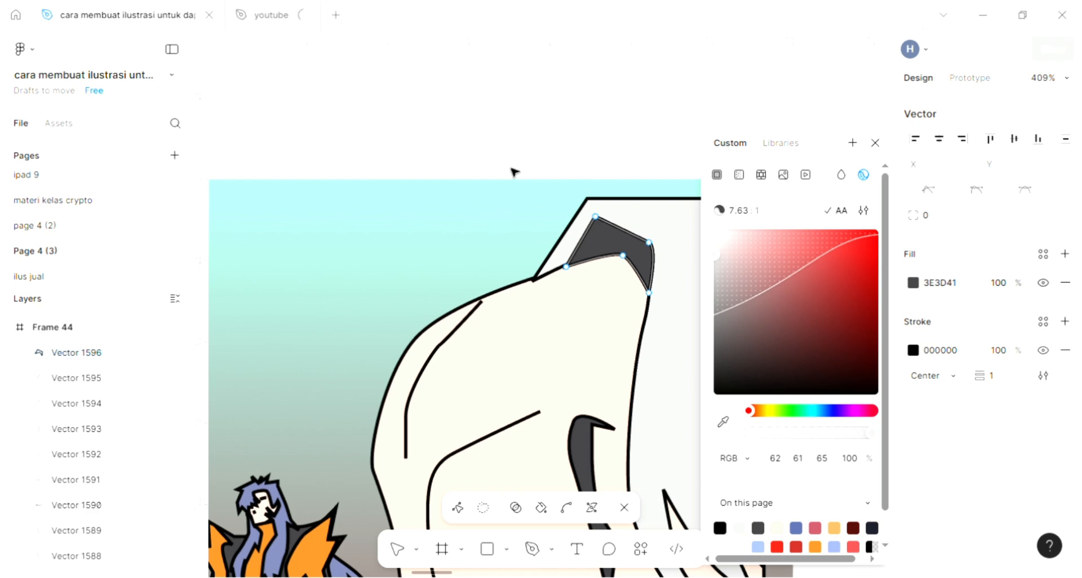
pyautogui.press('Escape')
pyautogui.click(543, 157)
# Draw a curved Pen line in the white area from the tip of the long spike notch up to about X 190, Y 59.5
pyautogui.scroll(-3, 614, 304)
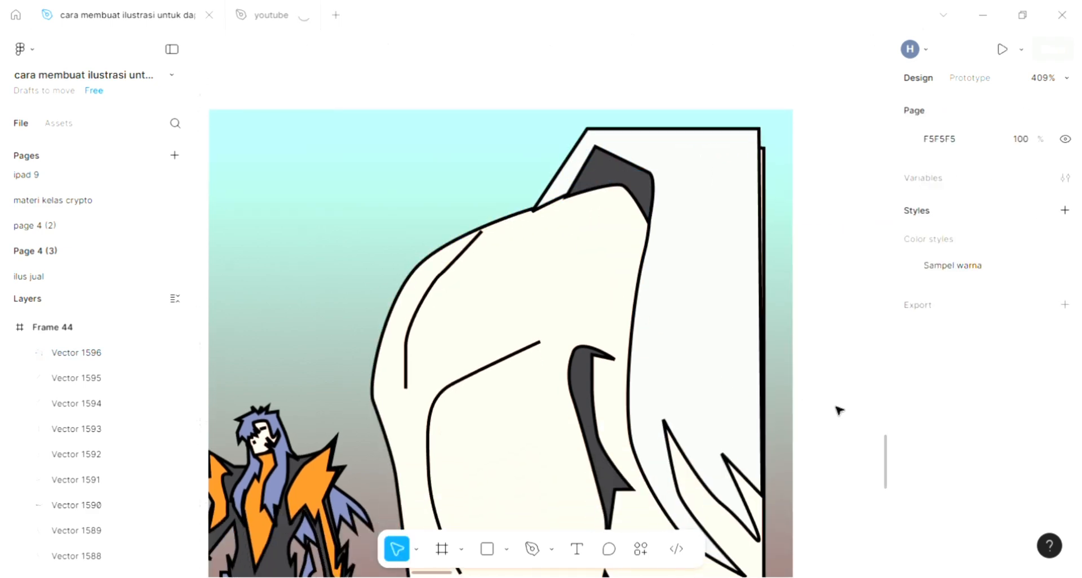
pyautogui.scroll(-1, 733, 451)
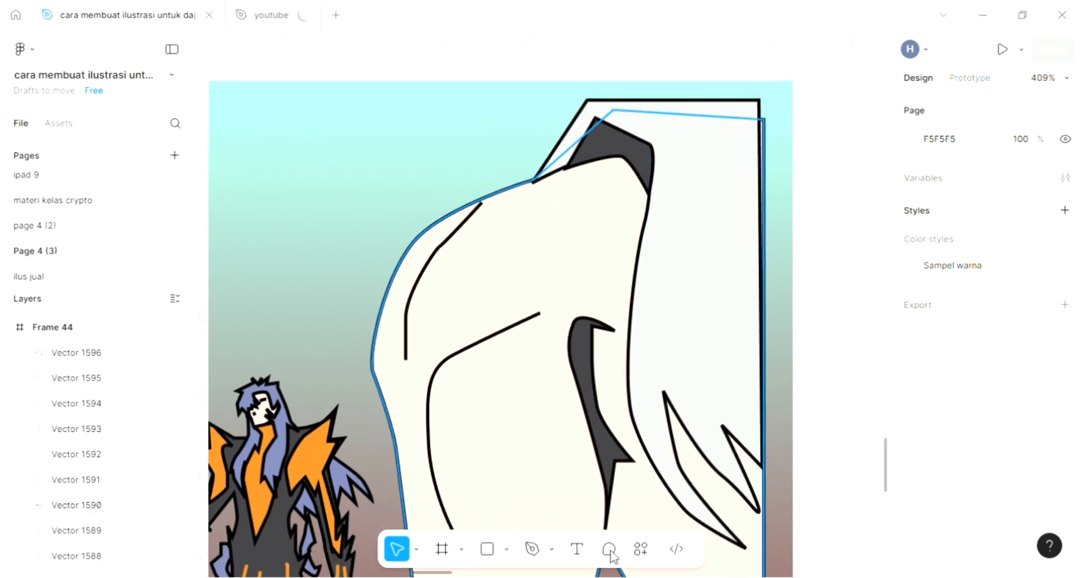
pyautogui.press('p')
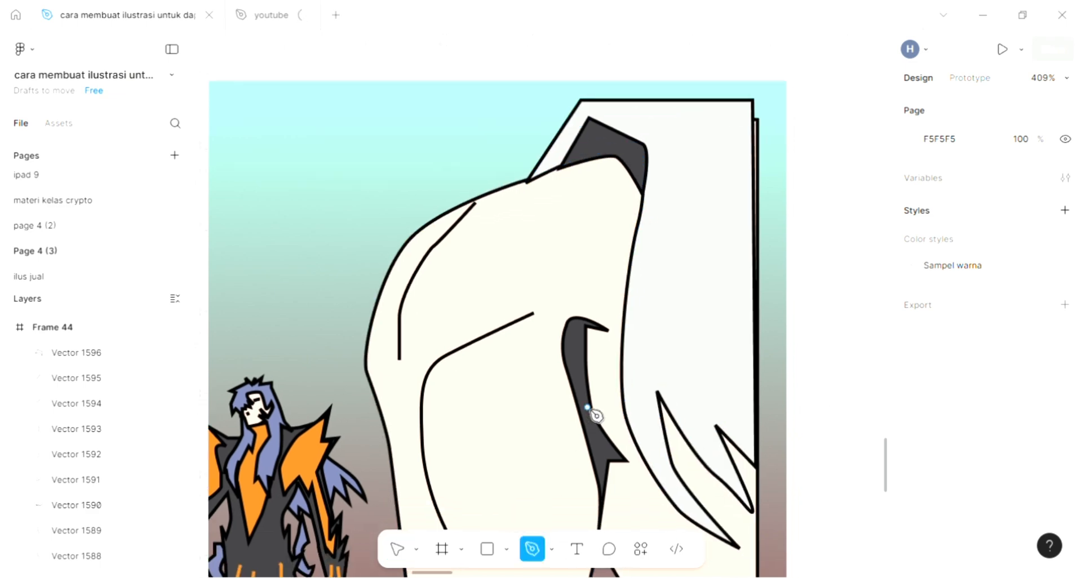
pyautogui.hscroll(3, 594, 415)
pyautogui.scroll(1, 604, 409)
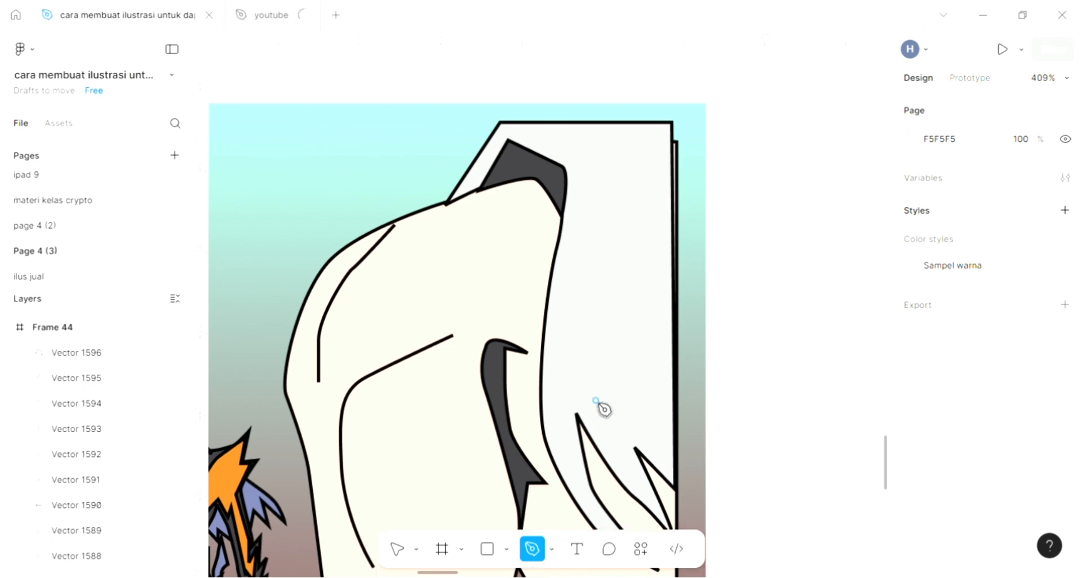
pyautogui.scroll(2, 604, 409)
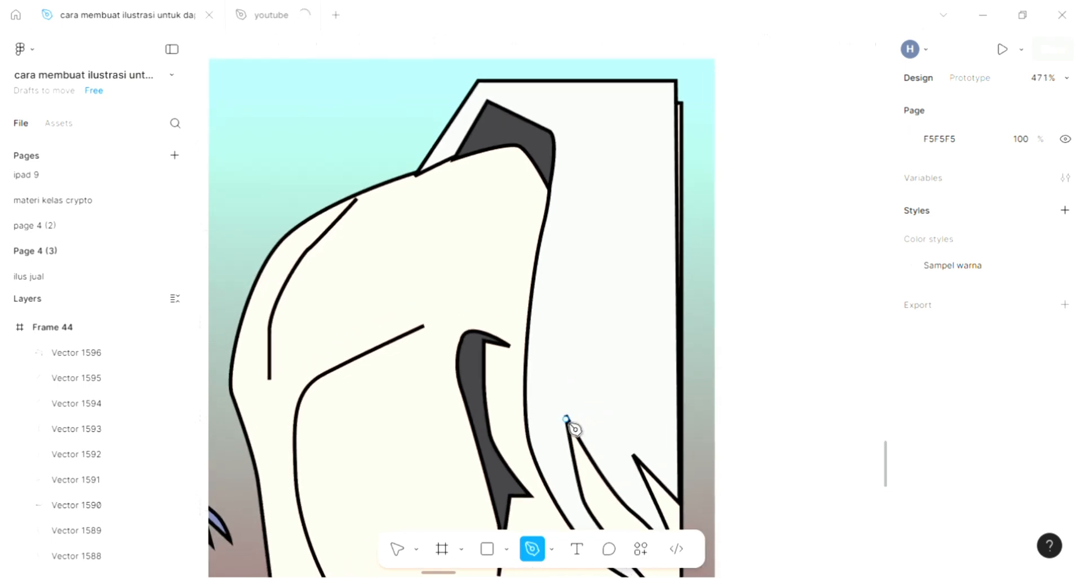
pyautogui.click(585, 282)
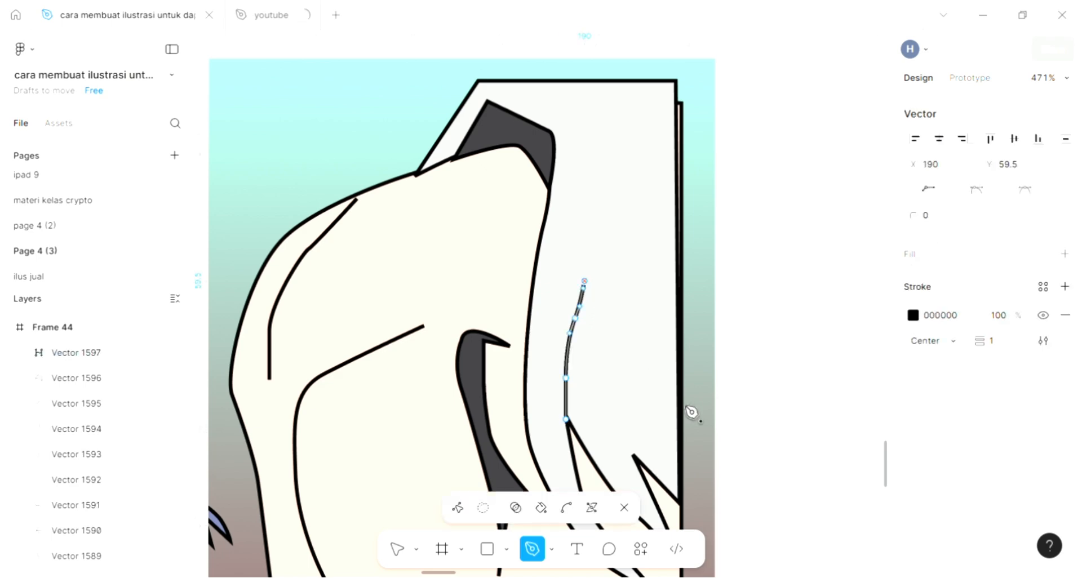
pyautogui.press('Return')
pyautogui.click(716, 426)
pyautogui.scroll(-3, 715, 426)
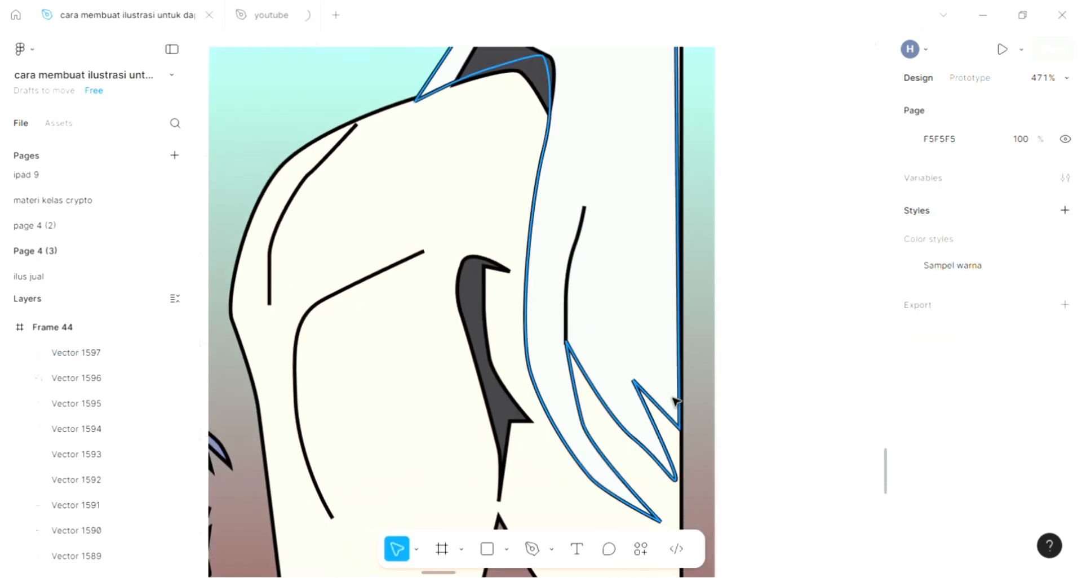
# Draw a second curved Pen line about 5.5 × 40.5 in the white area, rising beside the first from the smaller spike notch
pyautogui.press('p')
pyautogui.moveTo(623, 344); pyautogui.dragTo(638, 232)
pyautogui.press('Return')
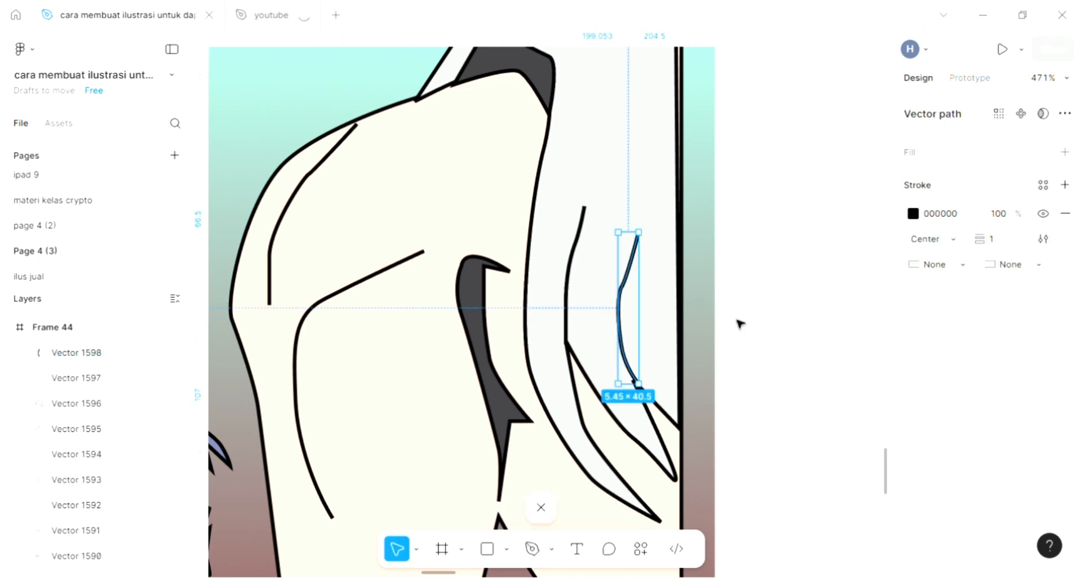
pyautogui.click(737, 321)
pyautogui.scroll(2, 736, 321)
pyautogui.scroll(-3, 740, 320)
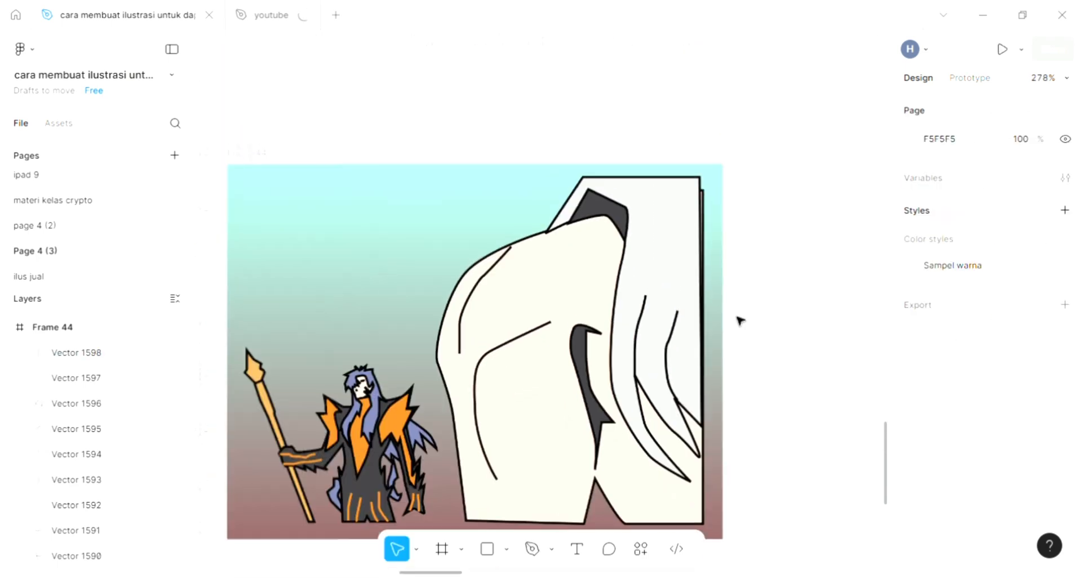
pyautogui.hscroll(-1, 740, 320)
pyautogui.scroll(2, 740, 321)
pyautogui.hscroll(-2, 740, 321)
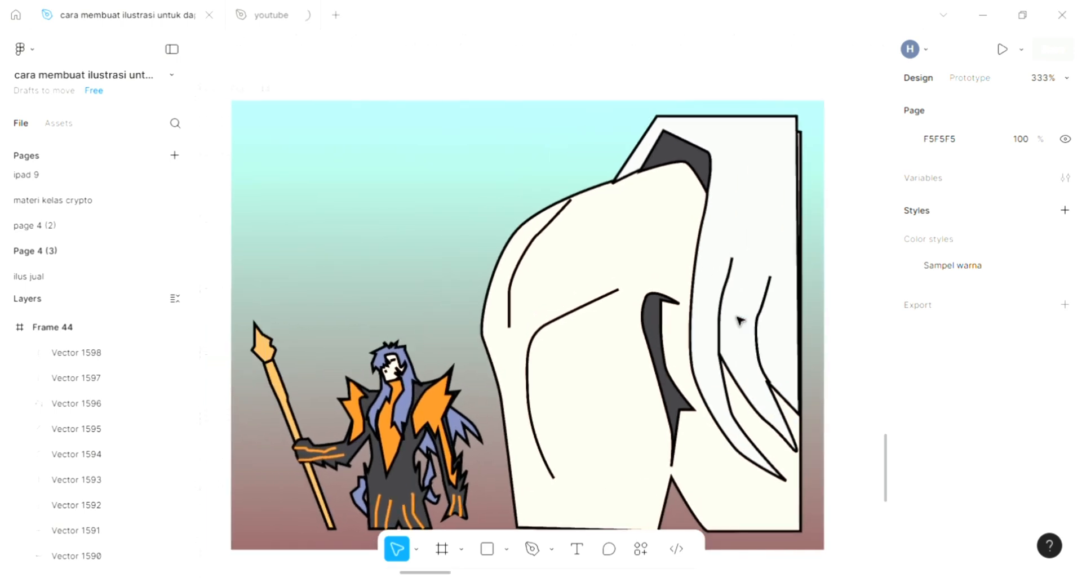
pyautogui.scroll(-1, 740, 321)
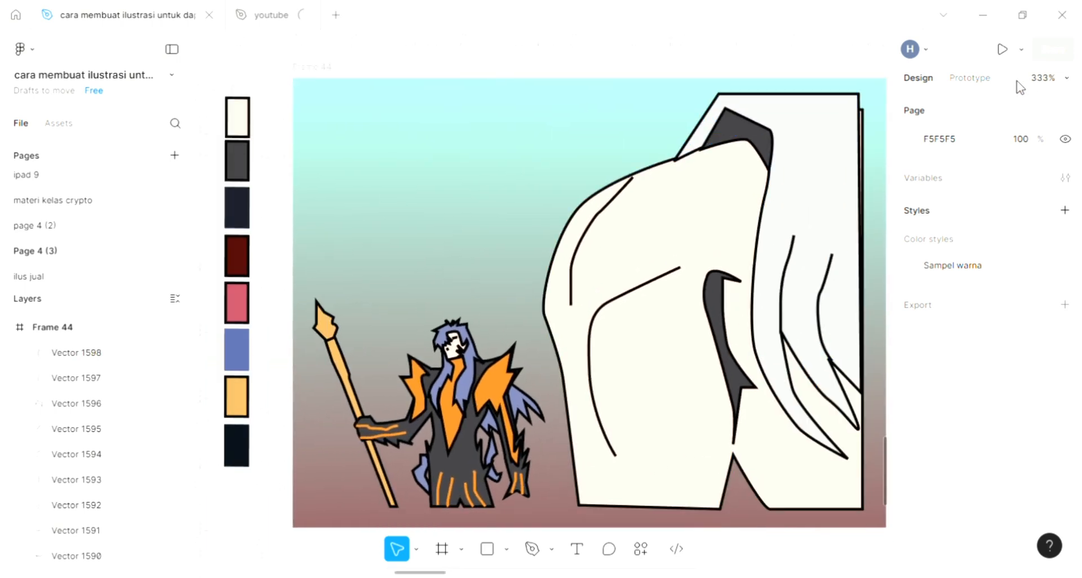